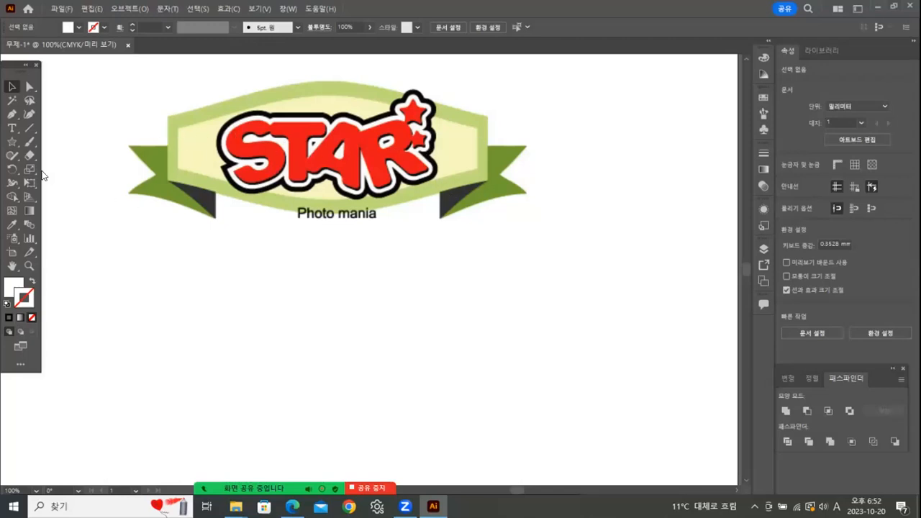
- Choose the Paintbrush tool and show the document's symbols
click(29, 142)
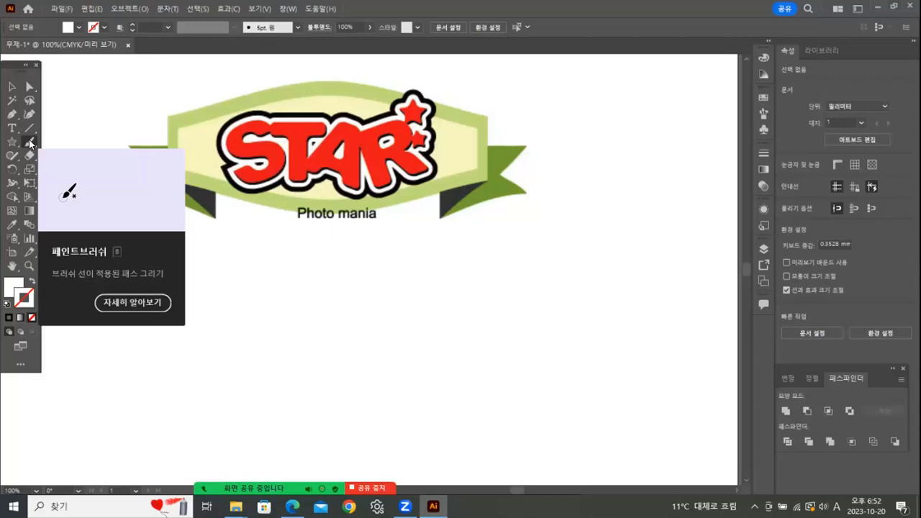
click(30, 143)
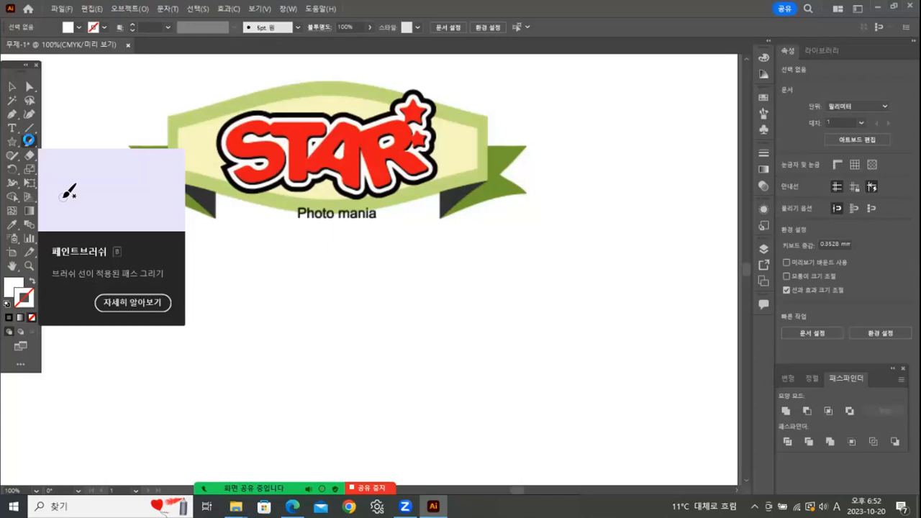
click(766, 129)
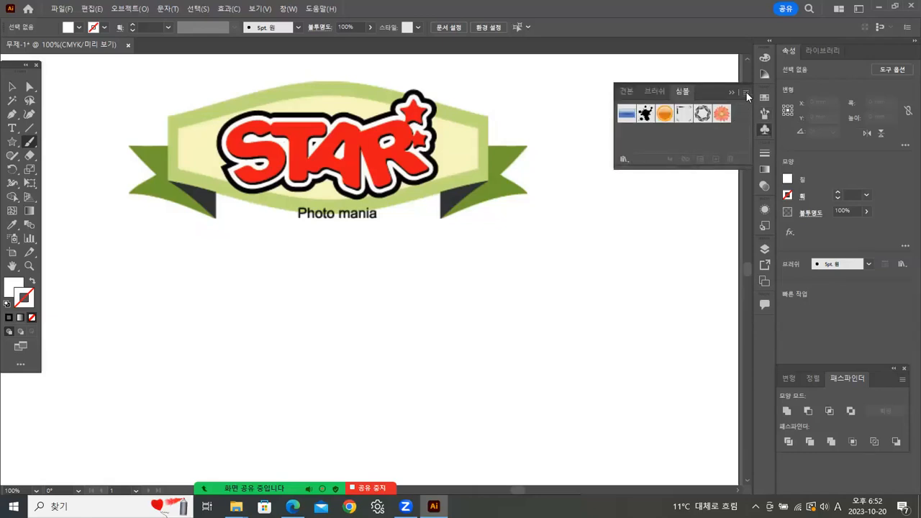
- Place the black ink splatter symbol in the blank area below the banner and shift it slightly
click(645, 115)
click(520, 297)
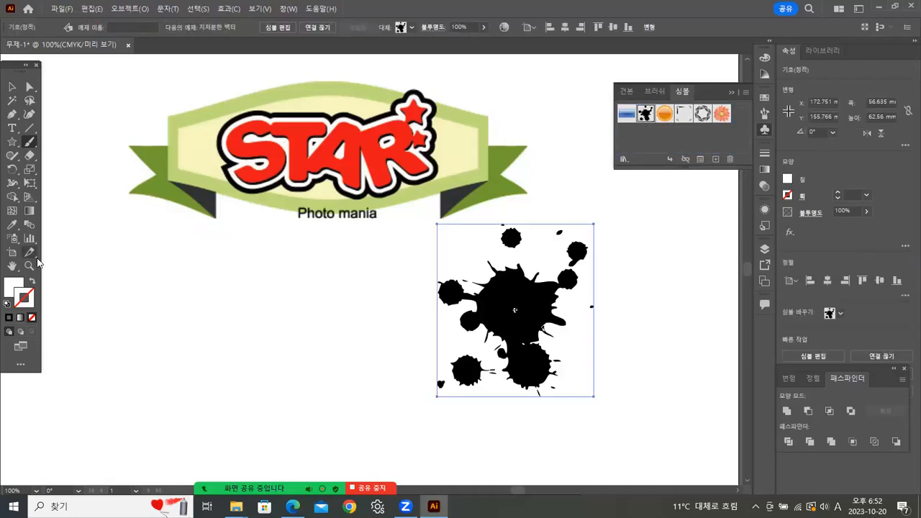
click(16, 90)
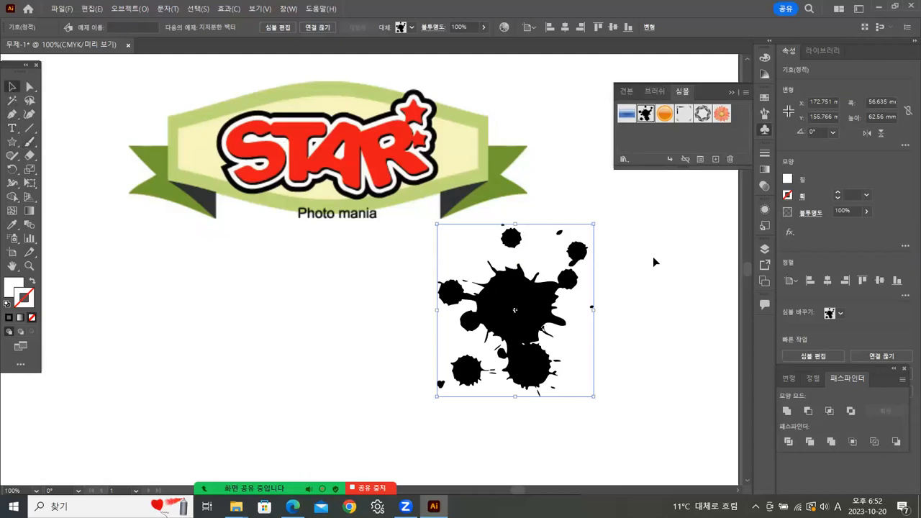
click(655, 223)
click(531, 319)
mouse_move(531, 319)
mouse_down()
mouse_move(546, 315)
mouse_move(538, 311)
mouse_up()
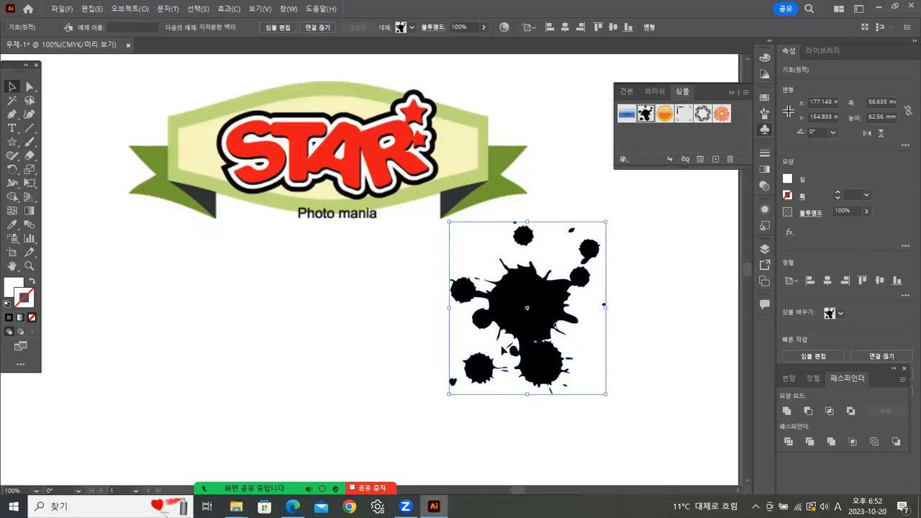
- Break the ink splatter's link to its symbol and ungroup the resulting artwork
right_click(538, 296)
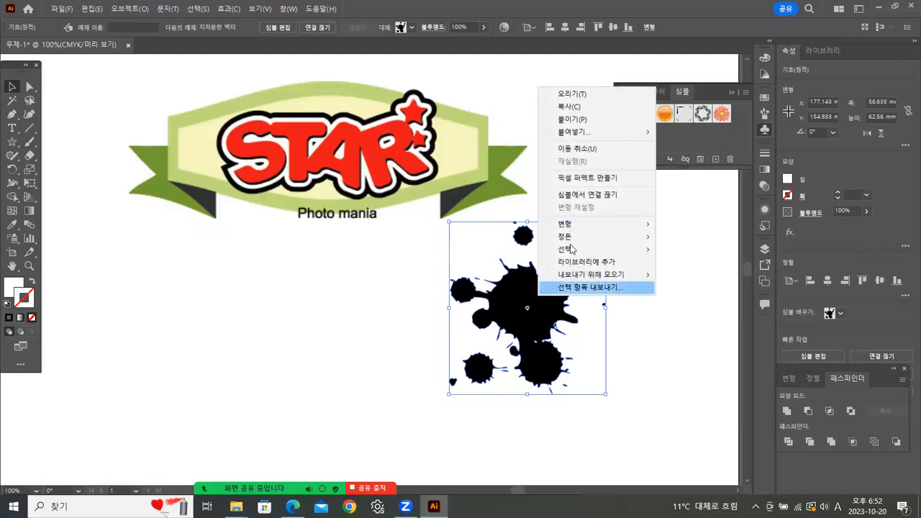
click(572, 195)
click(666, 281)
click(529, 300)
right_click(530, 300)
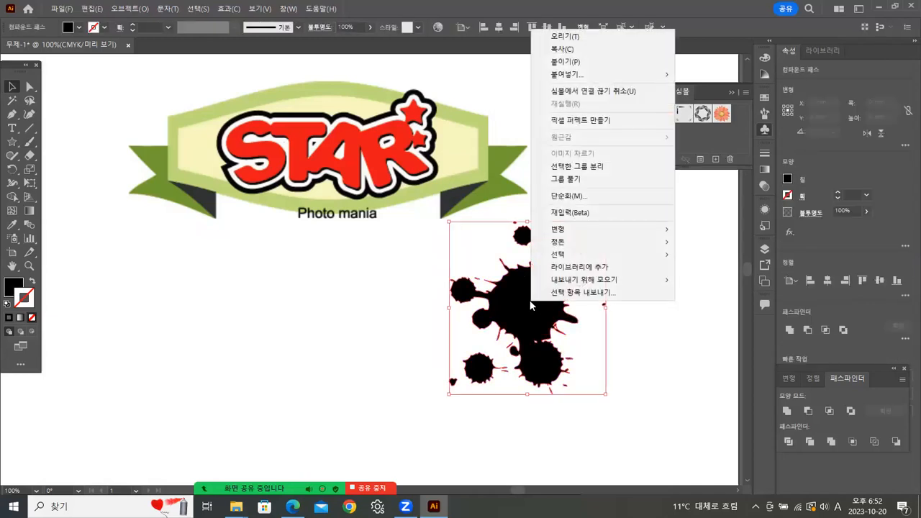
click(571, 178)
click(704, 264)
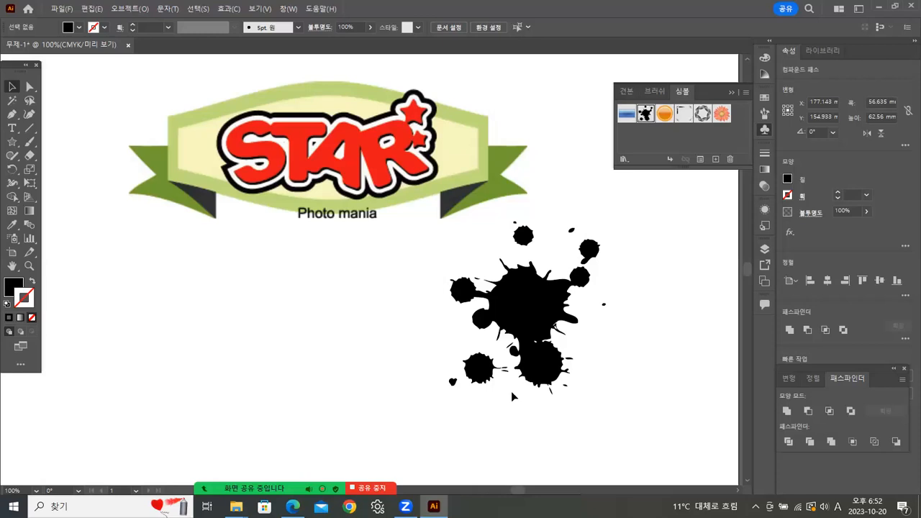
- Delete the ink splatter artwork from the artboard
click(662, 366)
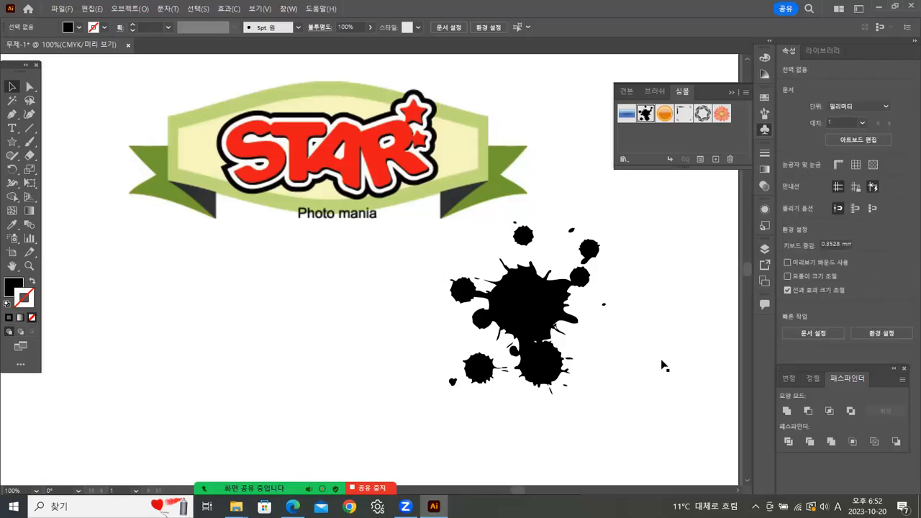
click(519, 304)
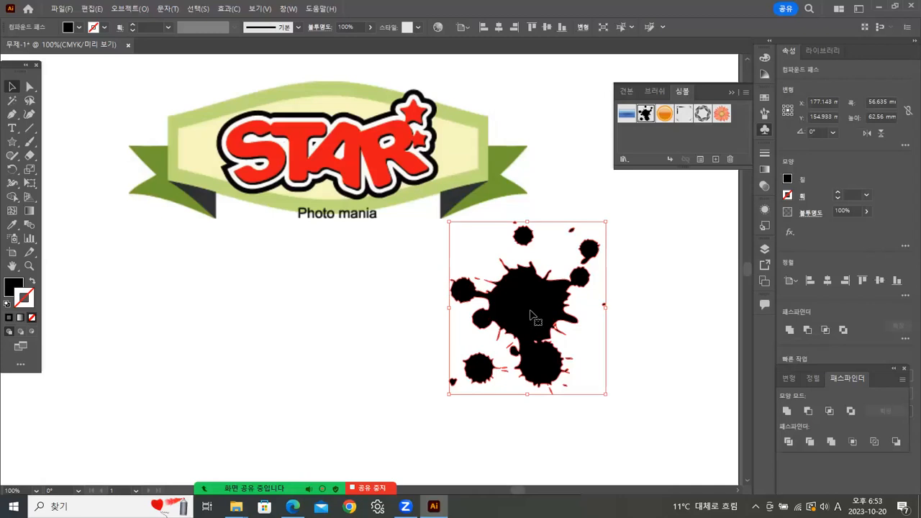
key(Delete)
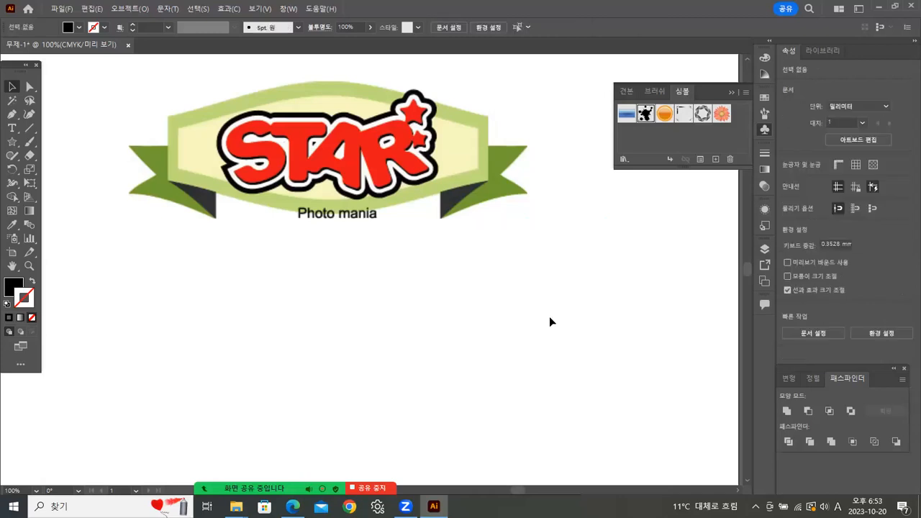
- Open the 화살표 (Arrows) symbol library, enlarge it to show all arrows and move it beside the artwork
click(744, 93)
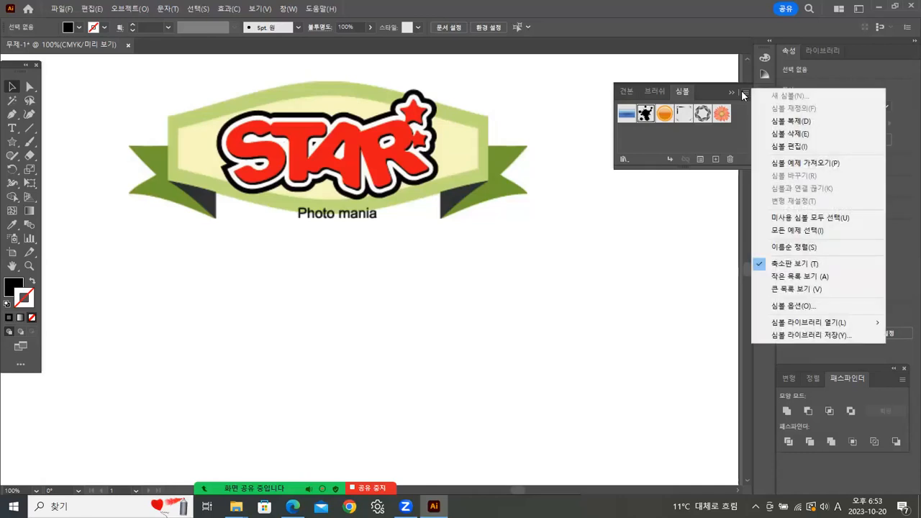
mouse_move(821, 325)
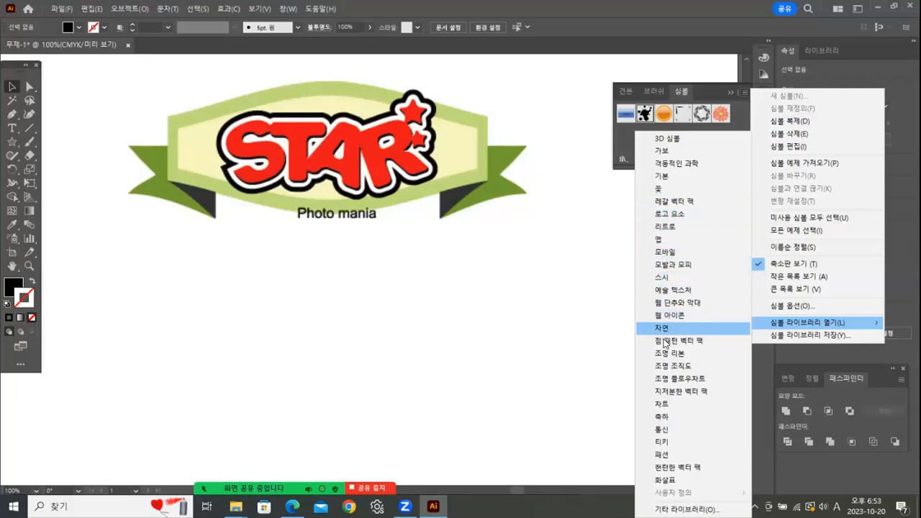
click(663, 480)
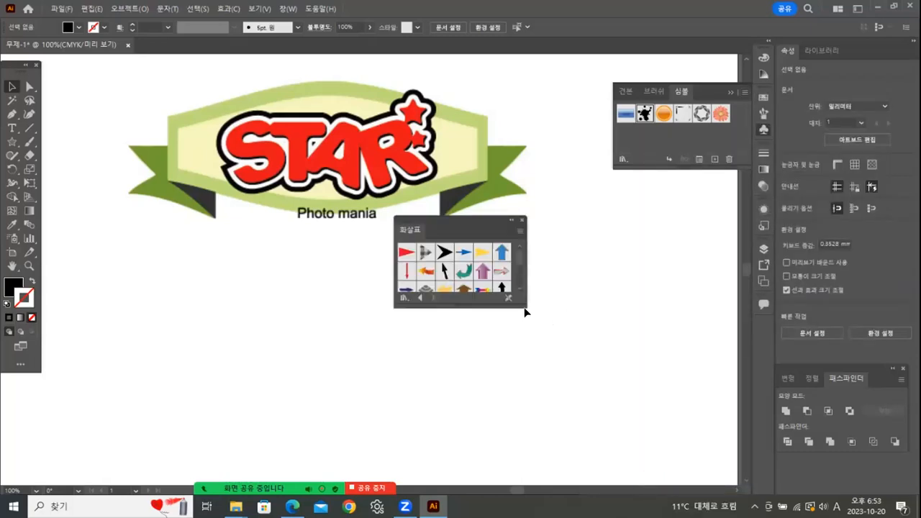
drag(525, 312, 545, 373)
drag(456, 218, 686, 227)
- Place the green curved arrow symbol below the banner, then delete it from the artboard
click(676, 284)
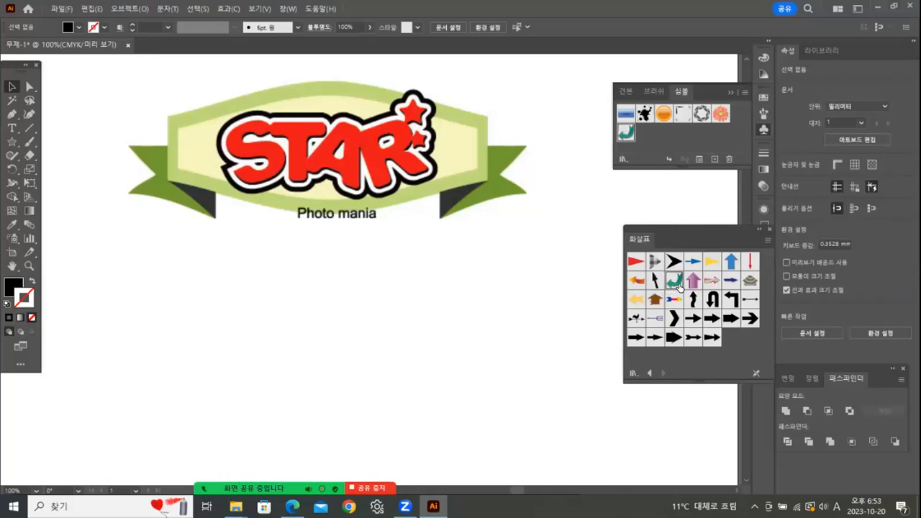
drag(678, 286, 533, 329)
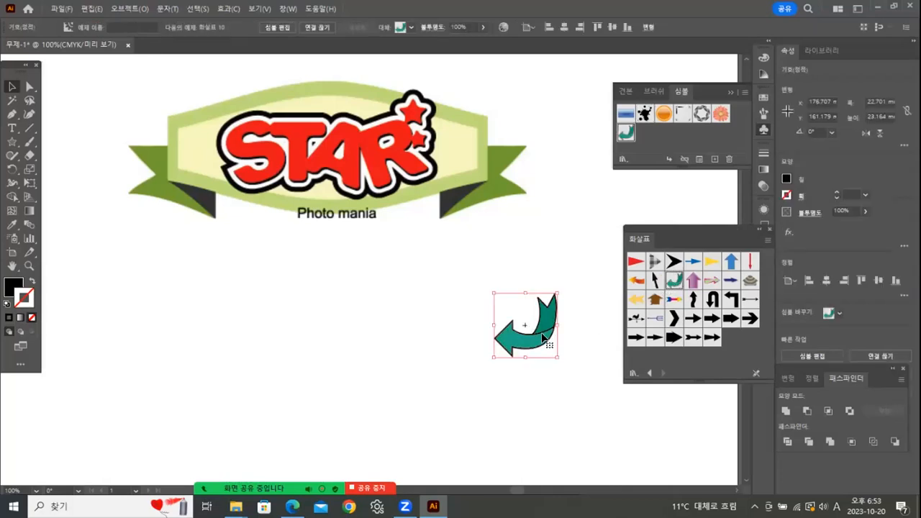
click(575, 293)
click(545, 333)
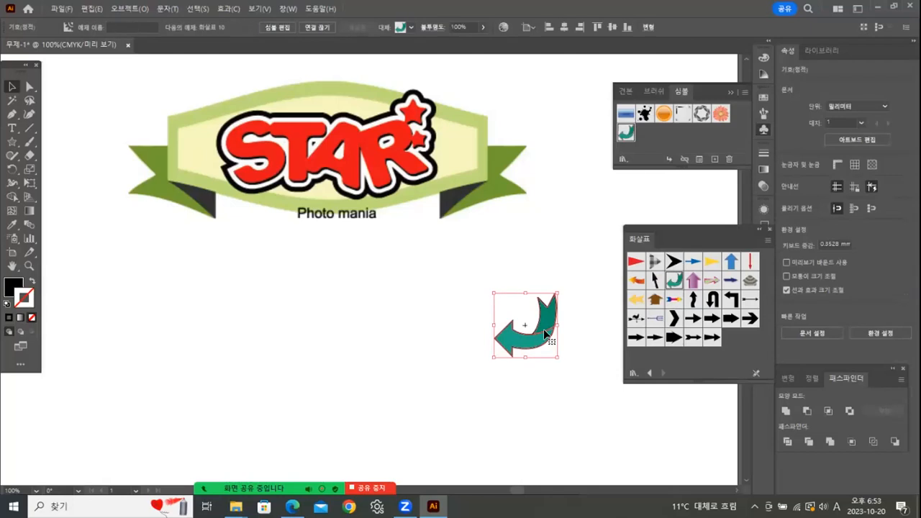
key(Delete)
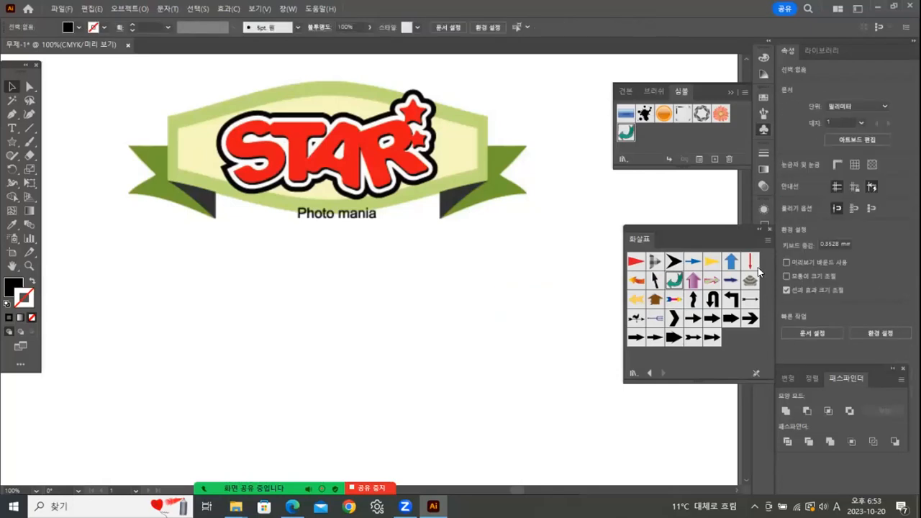
- Close the Arrows symbol library and open the 스시 (Sushi) library, enlarging its display area
click(768, 226)
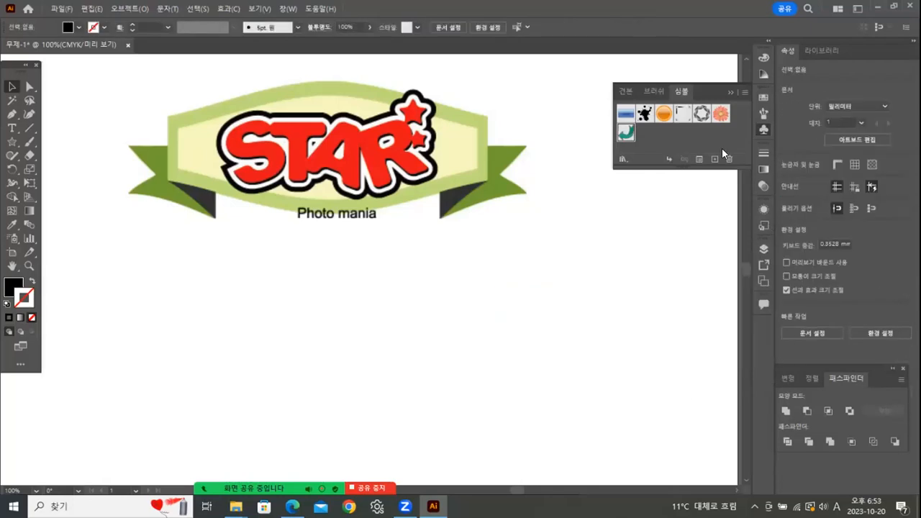
click(745, 88)
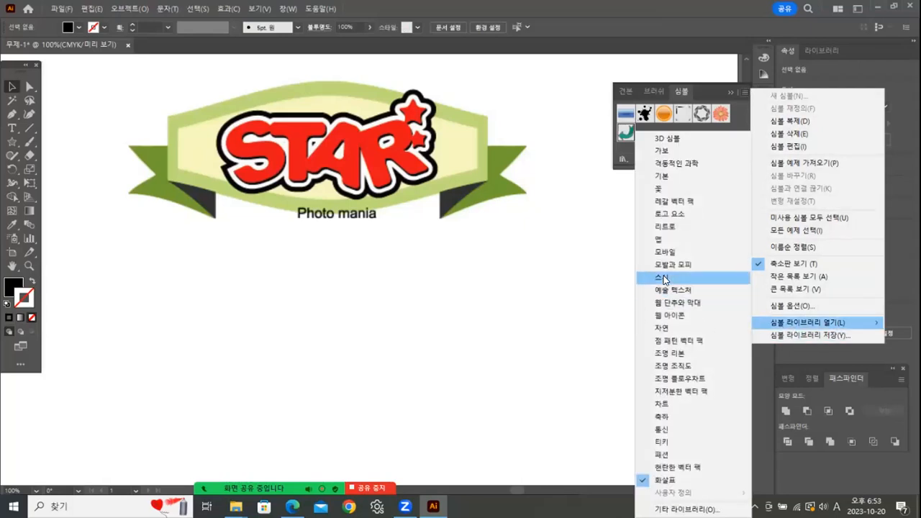
click(664, 280)
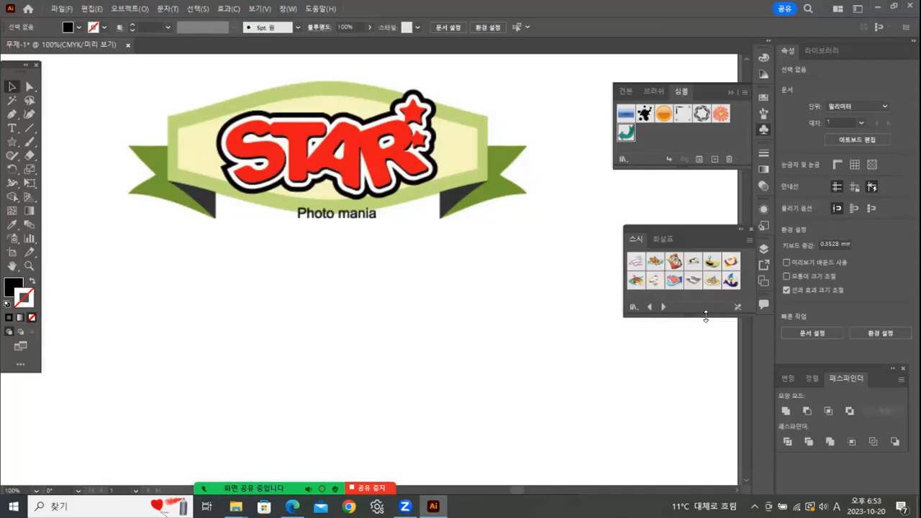
drag(706, 316, 709, 365)
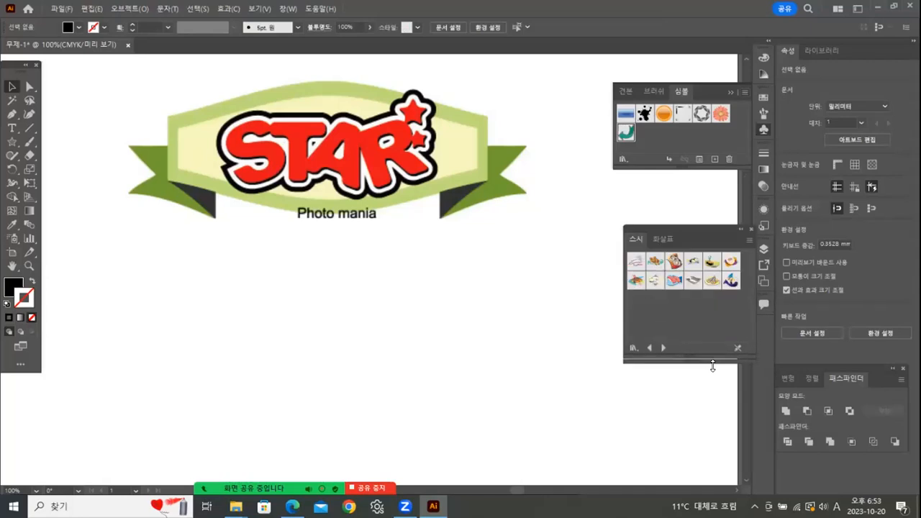
- Add four sushi symbols from the Sushi library, including the egg sushi, to the document's symbols
click(675, 264)
click(712, 262)
click(674, 283)
click(692, 262)
- Place the egg sushi symbol, enlarge it to about 101 × 74 mm and move it below the banner's left half
drag(693, 263, 507, 333)
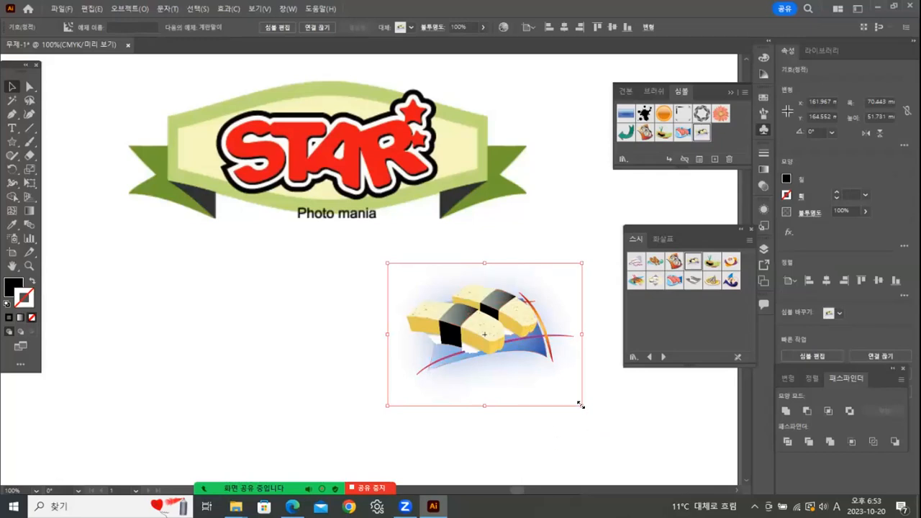
drag(581, 407, 665, 467)
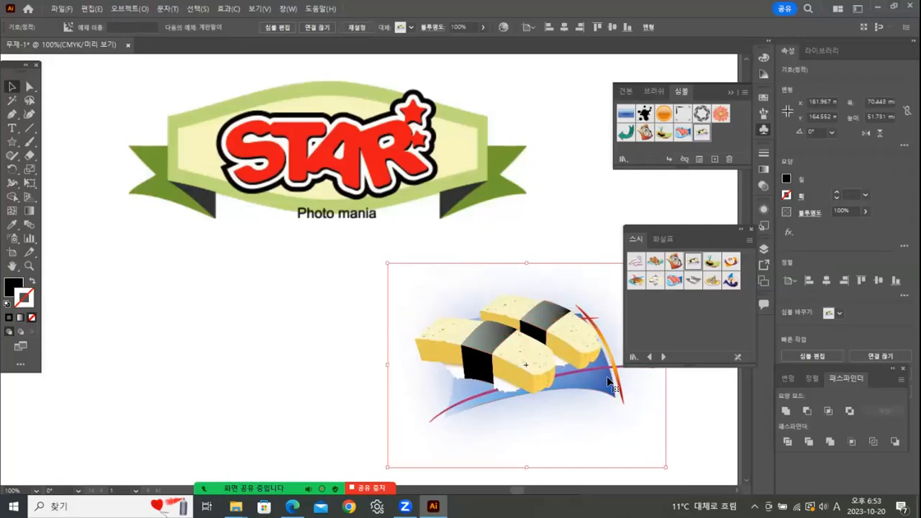
drag(513, 359, 243, 345)
click(420, 290)
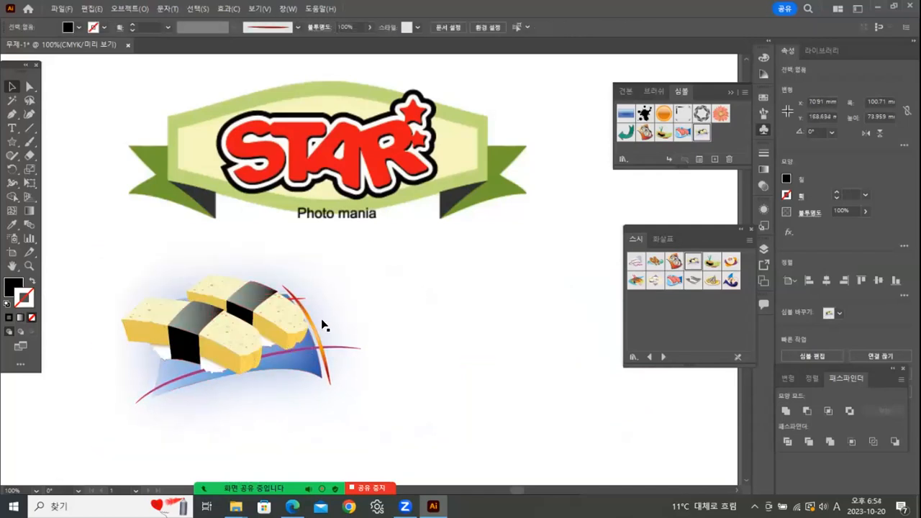
- Place the brown glazed fish sushi symbol to the right of the egg sushi, enlarged to about 86 × 57 mm
drag(656, 267, 482, 311)
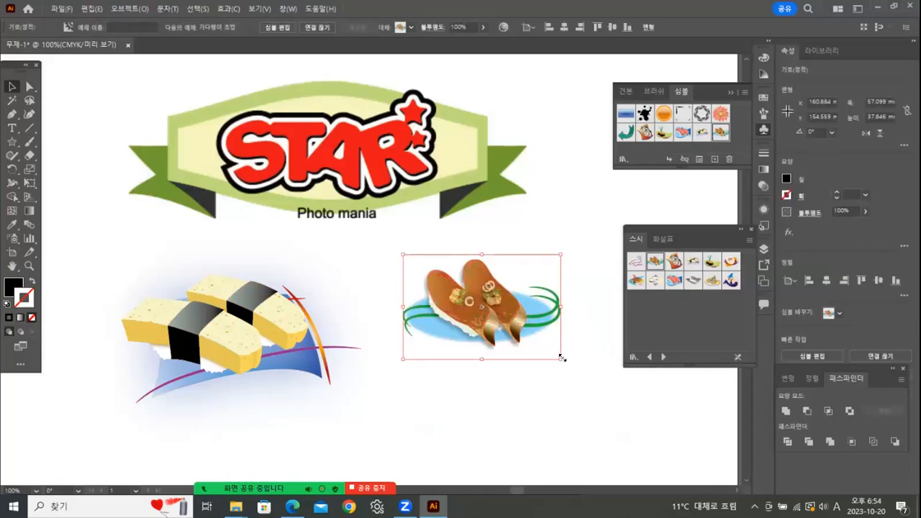
drag(561, 358, 641, 411)
drag(503, 337, 469, 337)
click(495, 439)
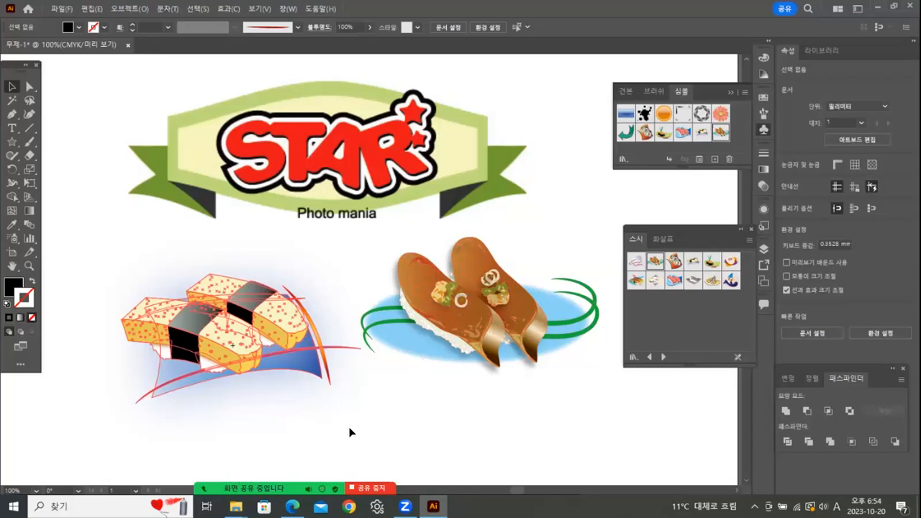
- Break the brown fish sushi's link to its symbol and ungroup the resulting artwork
click(433, 350)
right_click(433, 350)
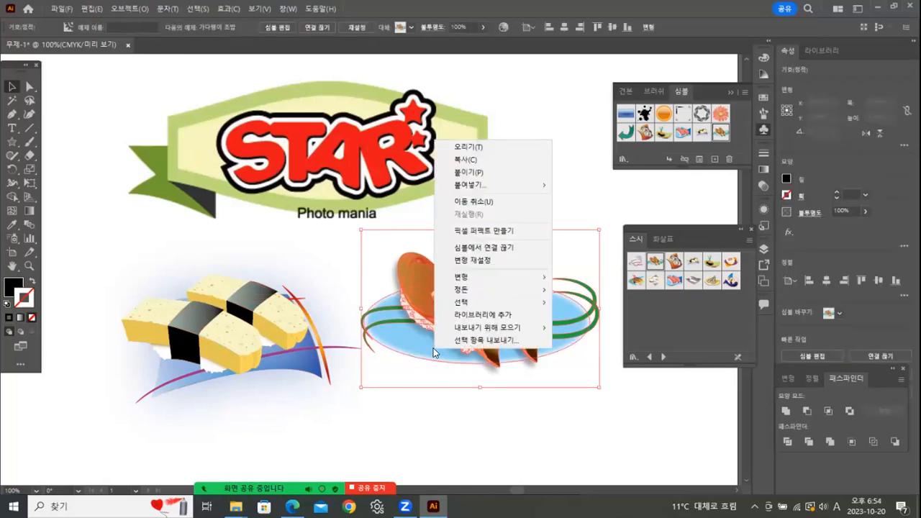
click(502, 247)
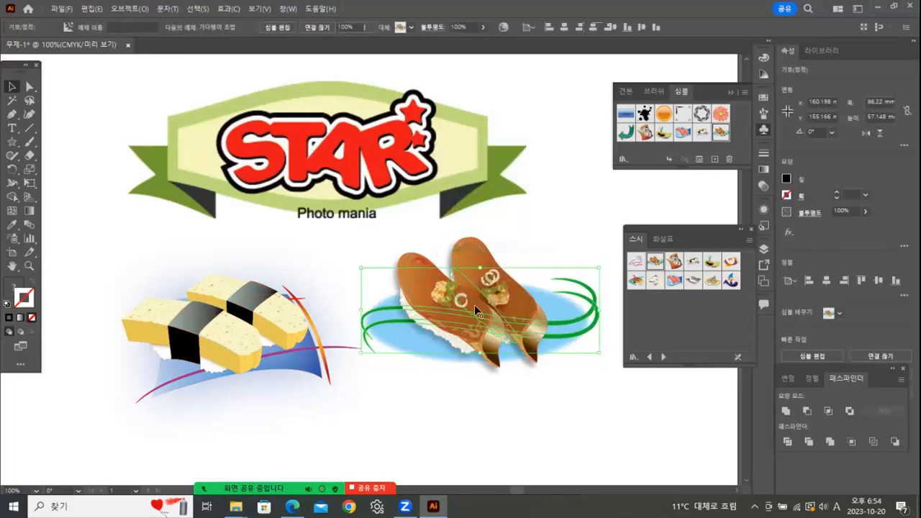
right_click(426, 342)
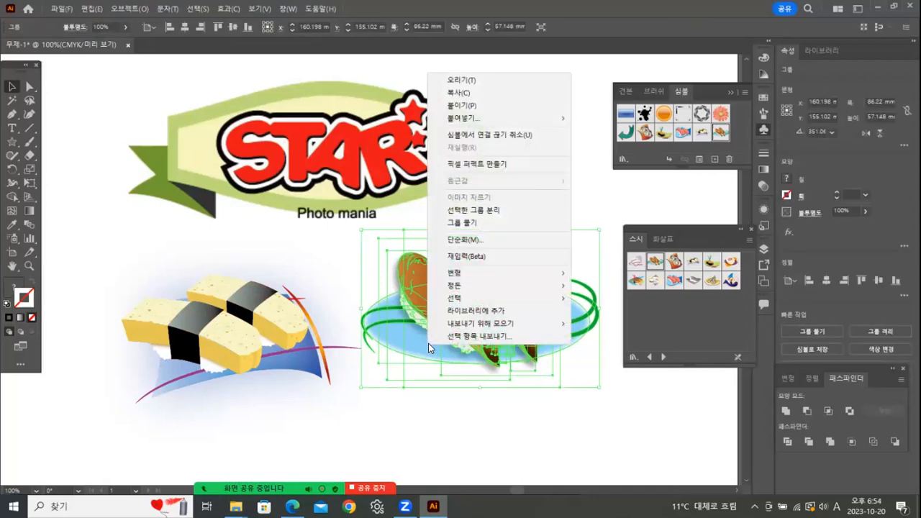
click(468, 223)
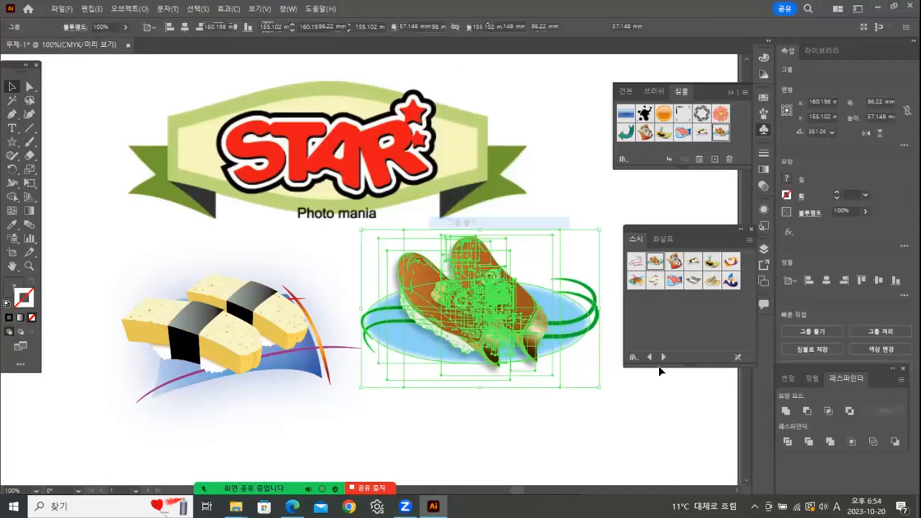
click(645, 435)
- Move the blue oval plate below and right of the brown fish sushi, and shift the left sushi piece slightly left
drag(478, 319, 414, 433)
drag(467, 355, 587, 478)
drag(399, 406, 436, 295)
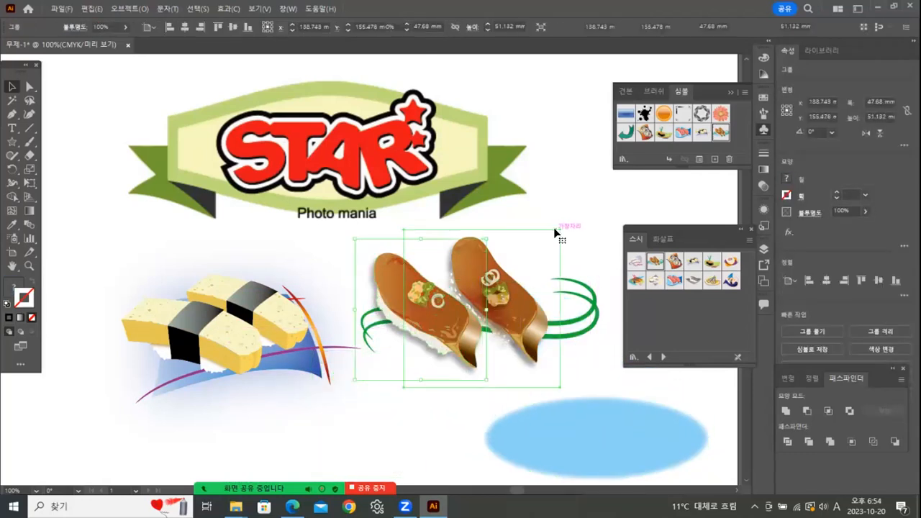
click(371, 374)
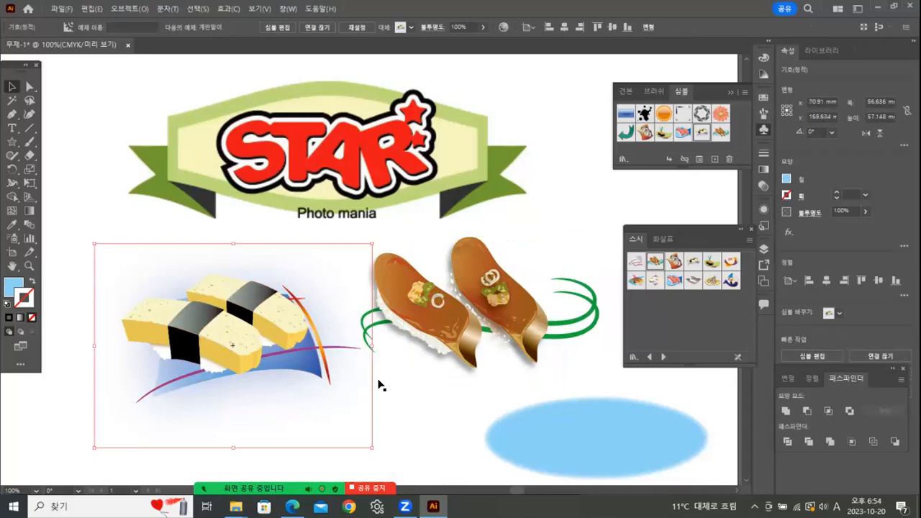
click(402, 417)
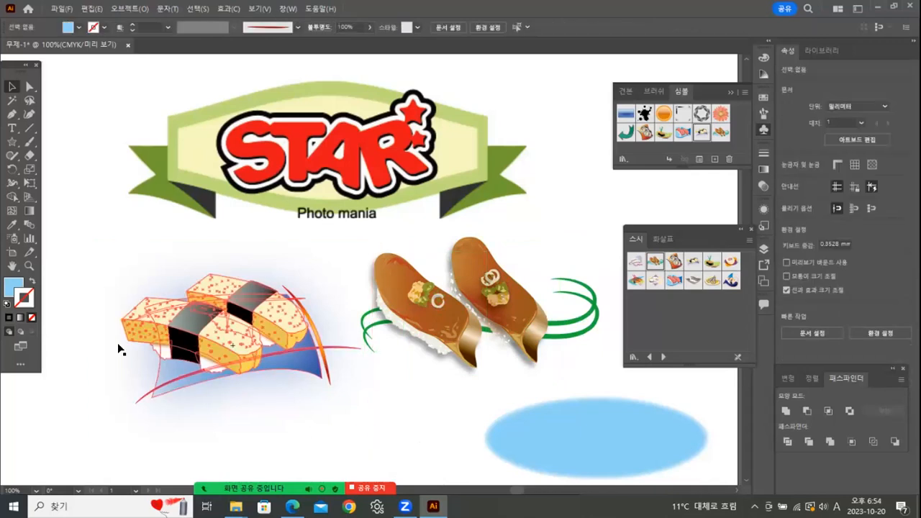
- Delete all the sushi artwork and the blue oval plate below the STAR banner
drag(99, 279, 580, 447)
key(Delete)
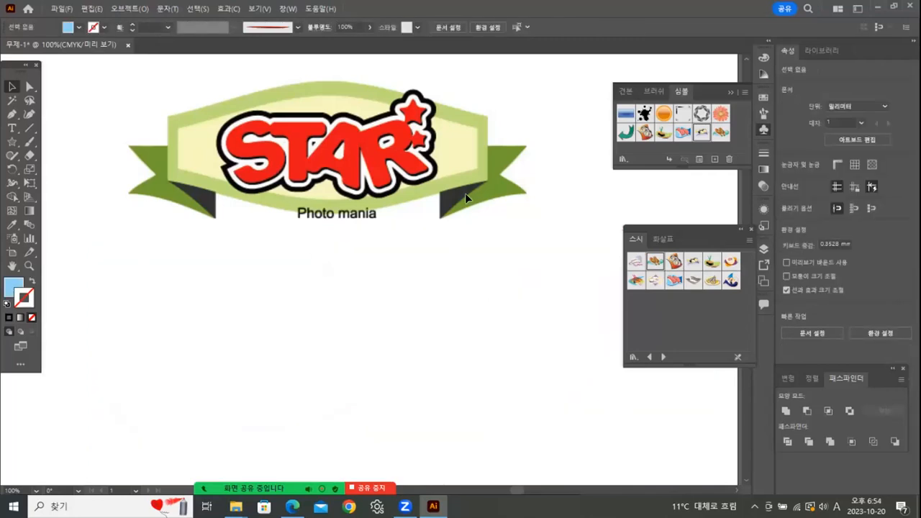
- Display the brushes and choose the 5 pt round, the 6.00 bristle and the rough black art brush in turn
click(647, 91)
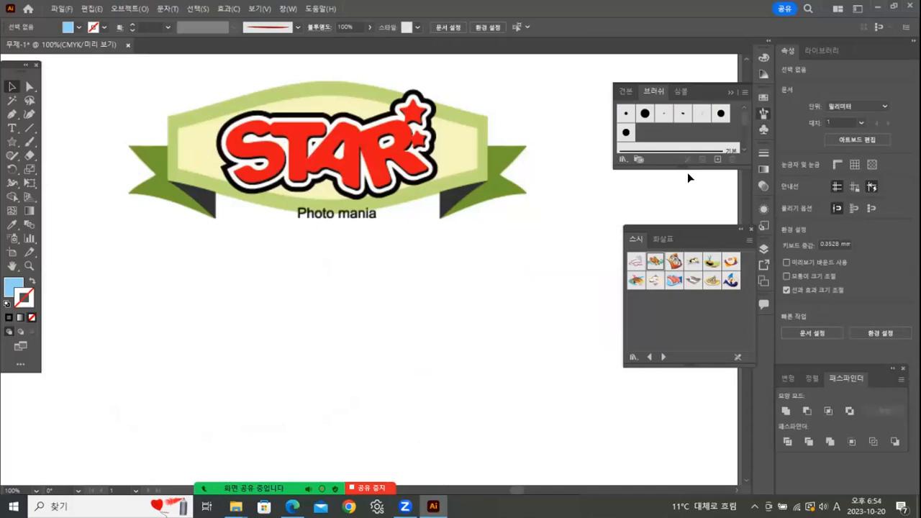
drag(689, 167, 688, 301)
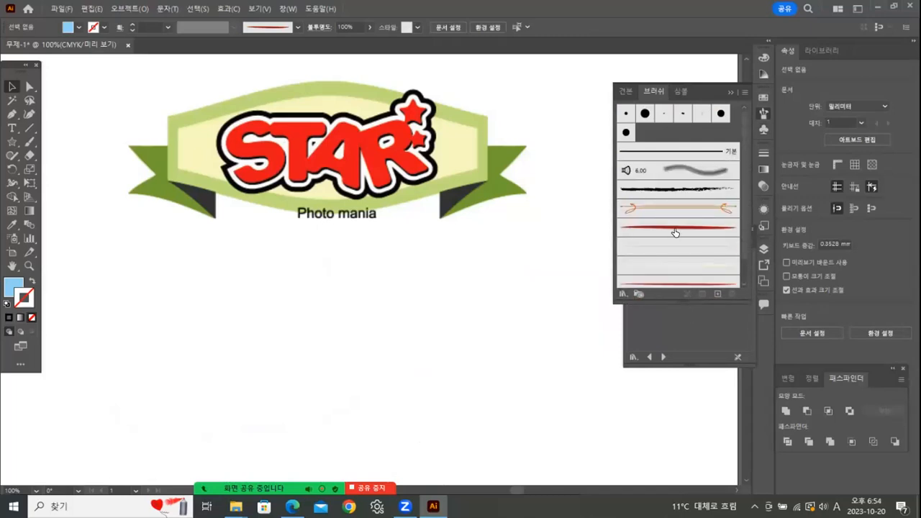
click(625, 115)
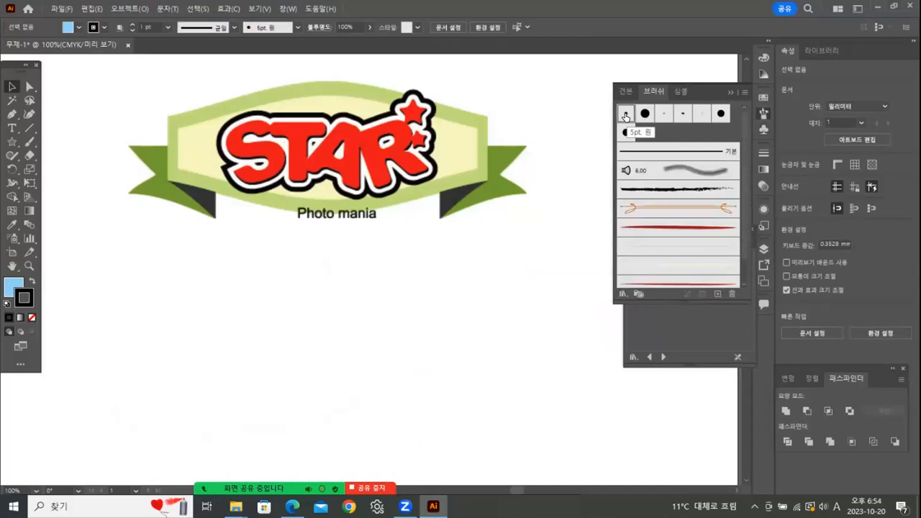
click(694, 173)
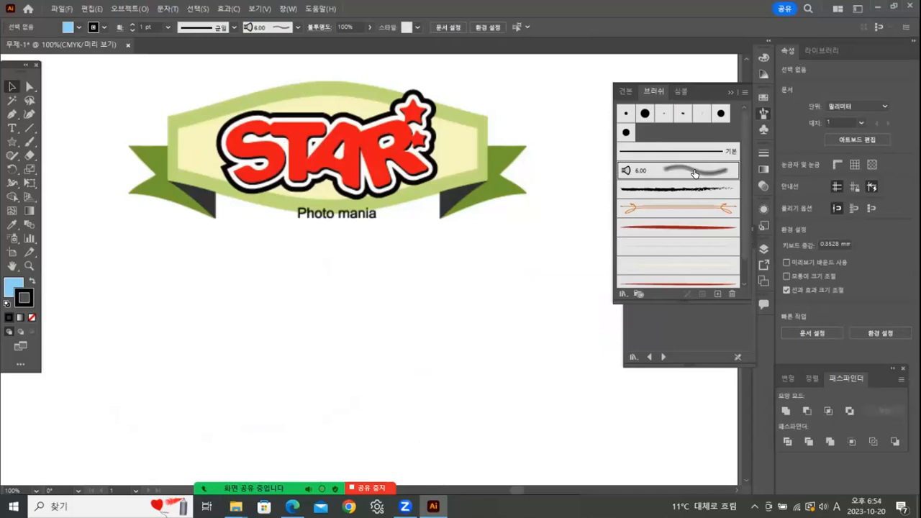
click(689, 190)
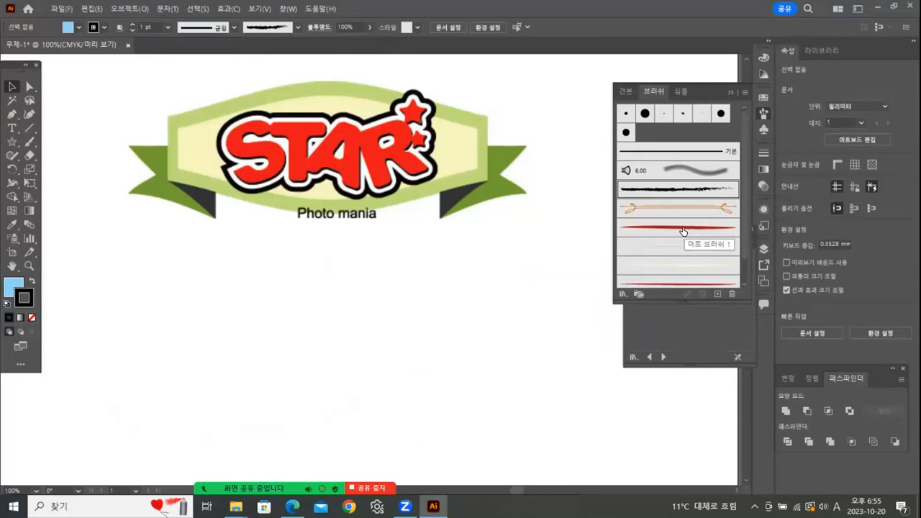
- Place 배너 5 from the 장식_배너와 씰 brush library below the STAR banner, about 67 × 17 mm, and close the open libraries
drag(685, 299, 689, 436)
click(745, 92)
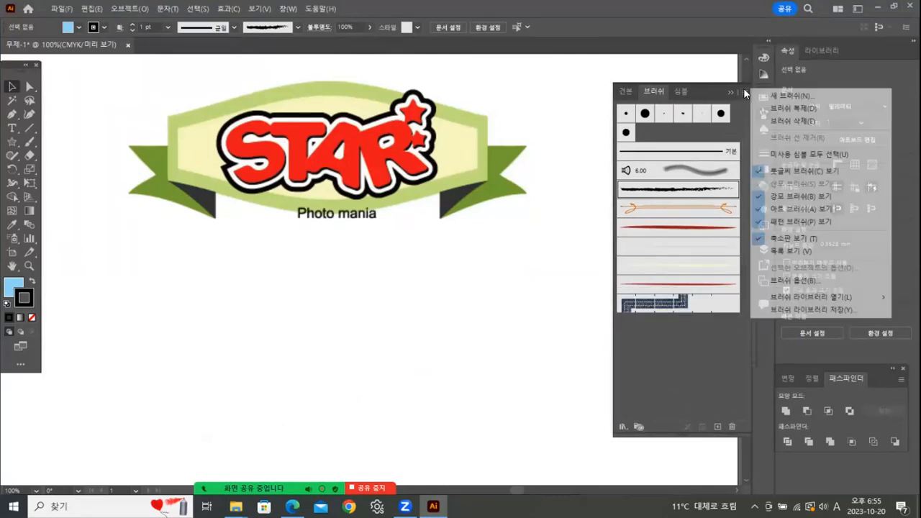
mouse_move(806, 295)
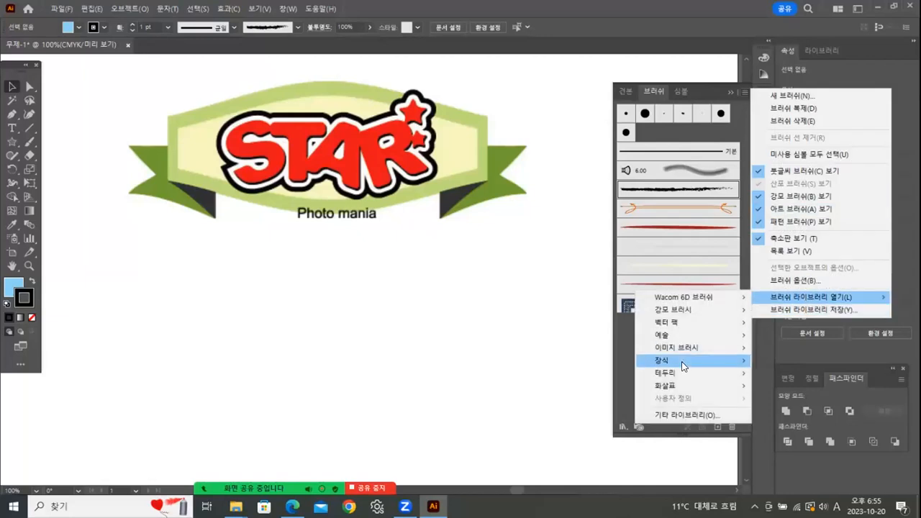
mouse_move(683, 367)
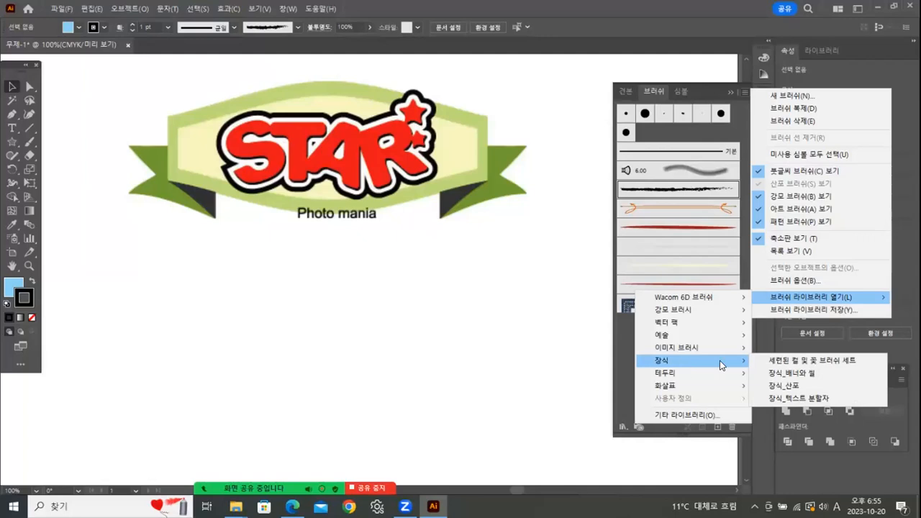
click(799, 375)
drag(455, 303, 455, 457)
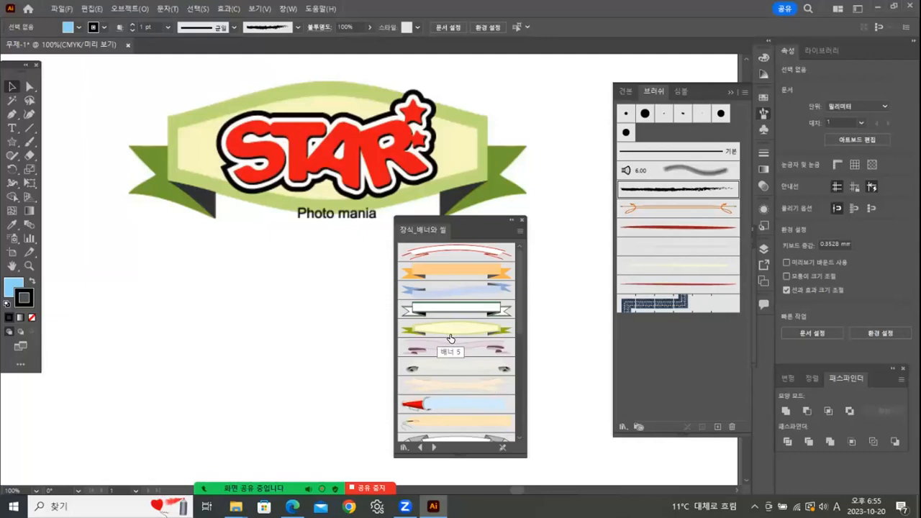
drag(444, 325, 234, 359)
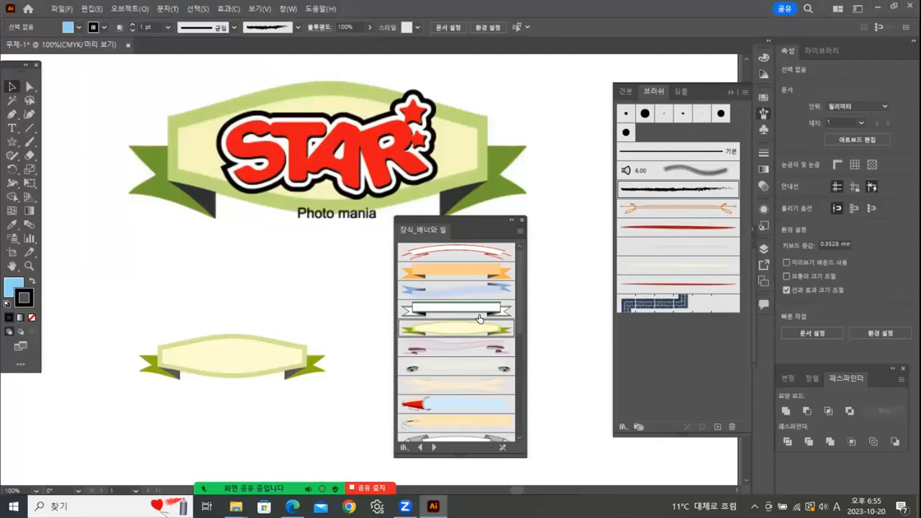
click(523, 219)
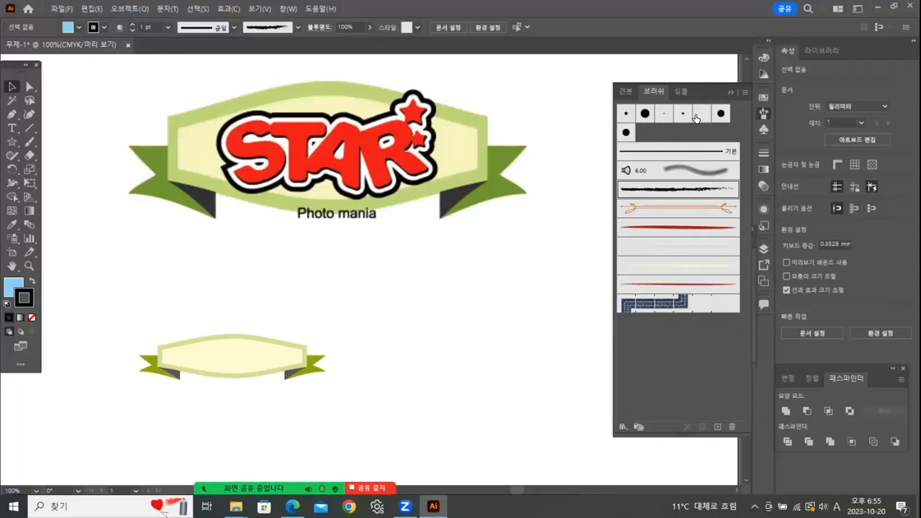
click(725, 94)
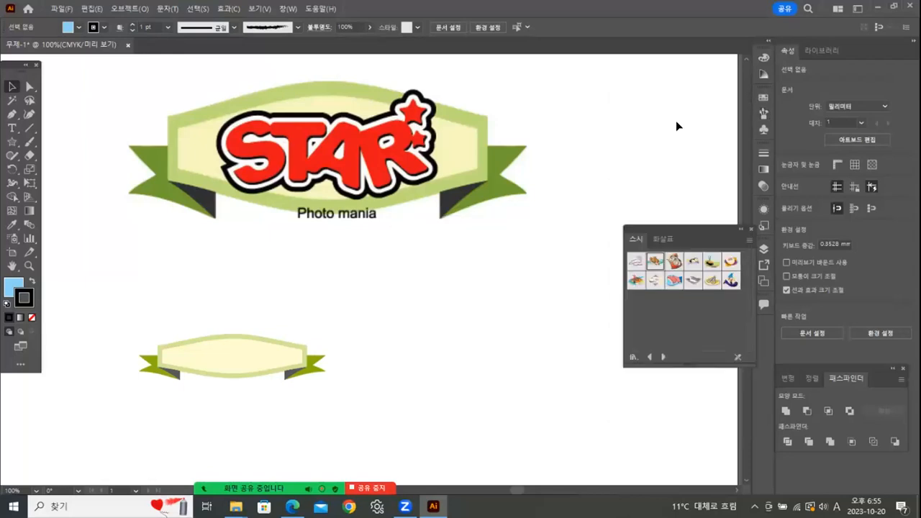
click(748, 227)
- Move the placed banner over the STAR banner and enlarge it to about 139 × 50 mm
mouse_move(230, 356)
mouse_down()
mouse_move(332, 302)
mouse_move(274, 286)
mouse_move(261, 123)
mouse_move(242, 124)
mouse_up()
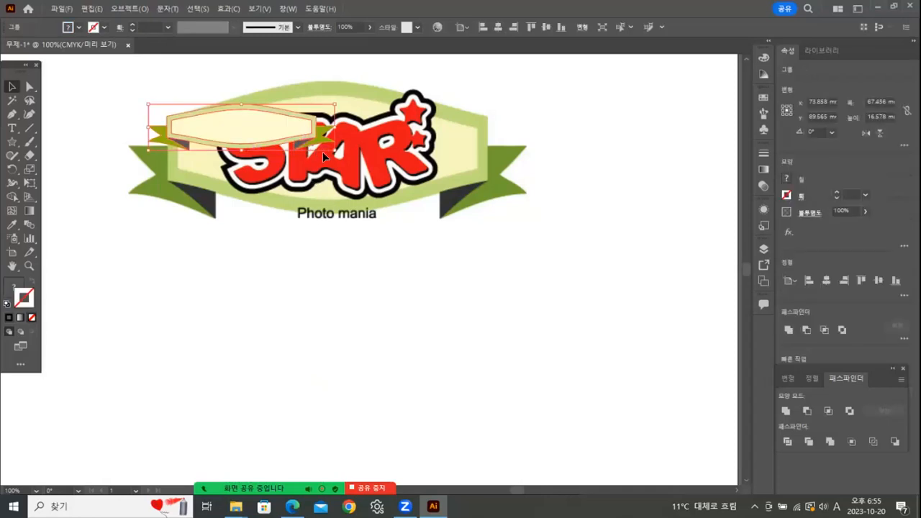
drag(335, 148, 530, 245)
drag(356, 152, 347, 144)
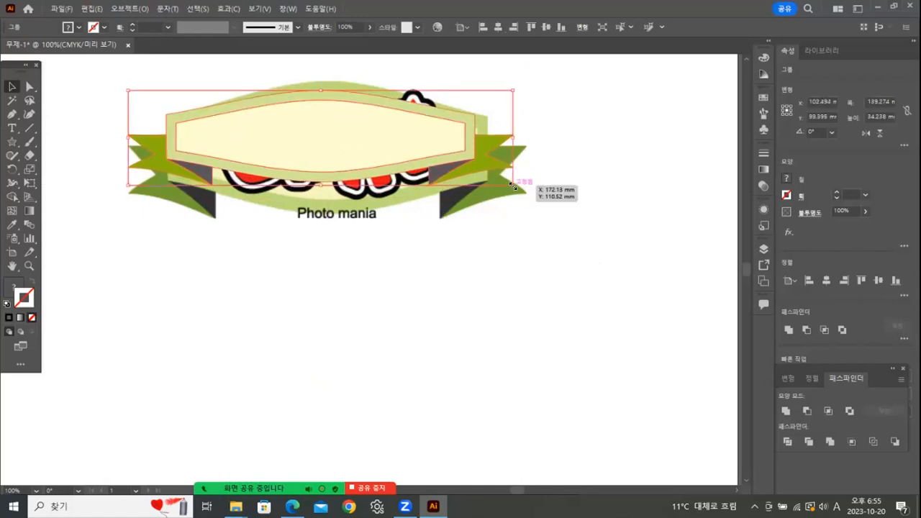
drag(322, 185, 319, 229)
- Align the enlarged banner with the left edge of the STAR banner and widen it to about 143 mm
drag(323, 168, 327, 166)
key(Up)
key(Up)
key(Up)
key(Up)
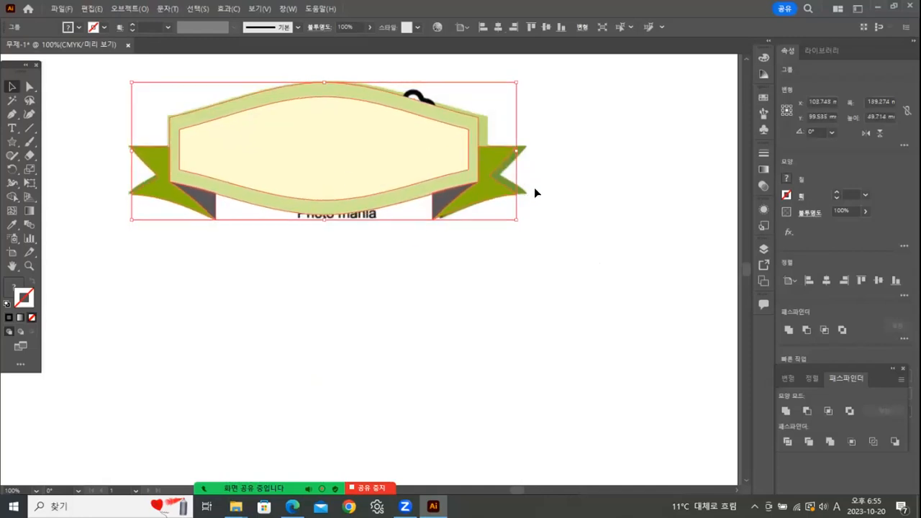
key(Left)
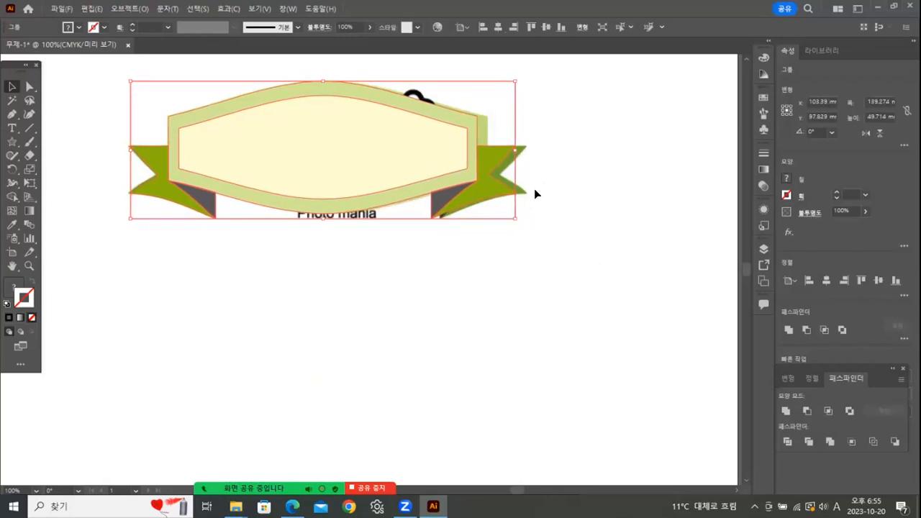
drag(517, 149, 526, 149)
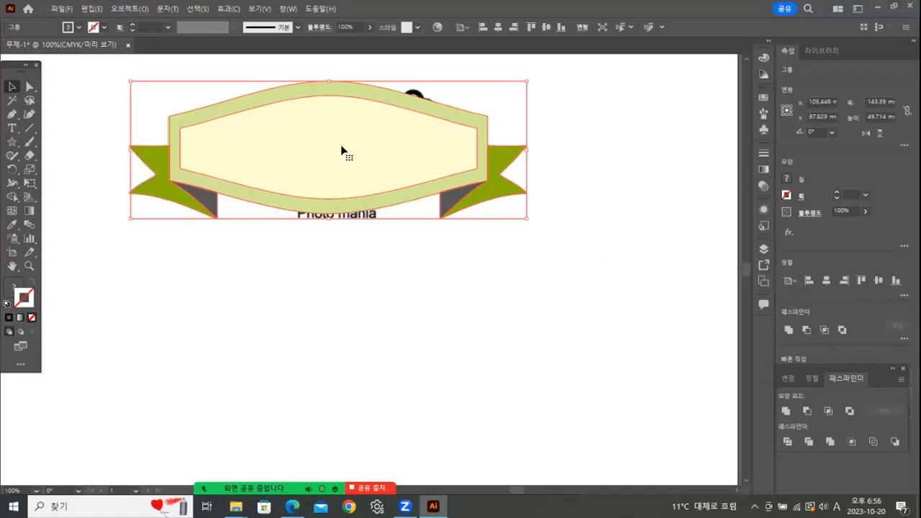
- Move the fitted banner straight down below the STAR banner and ungroup it
drag(326, 157, 336, 350)
click(381, 260)
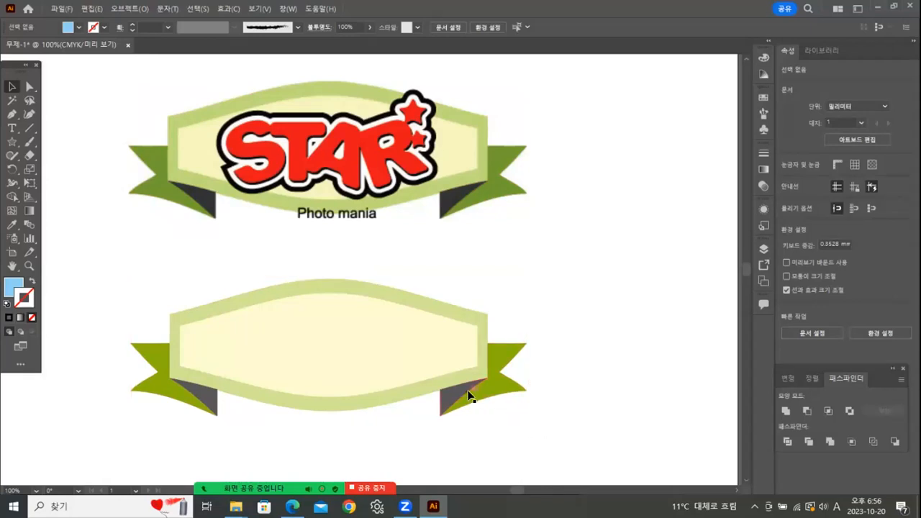
click(379, 374)
right_click(400, 364)
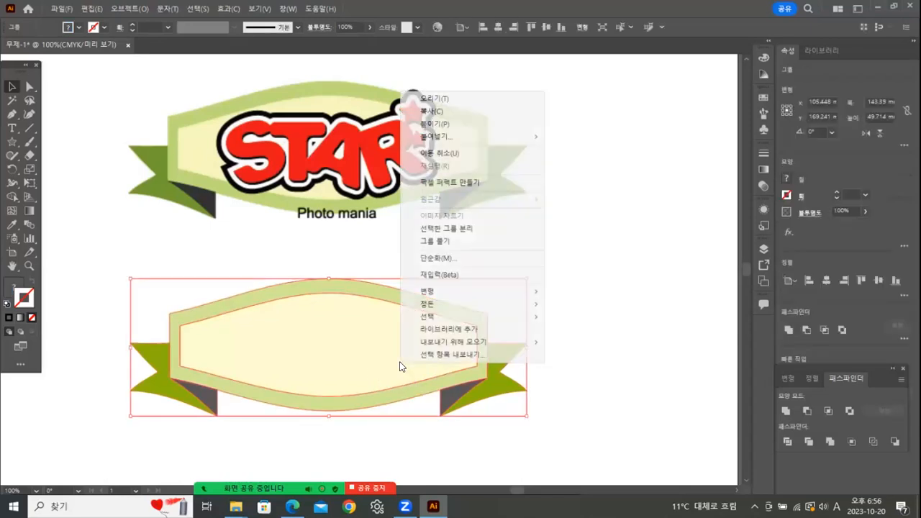
click(456, 243)
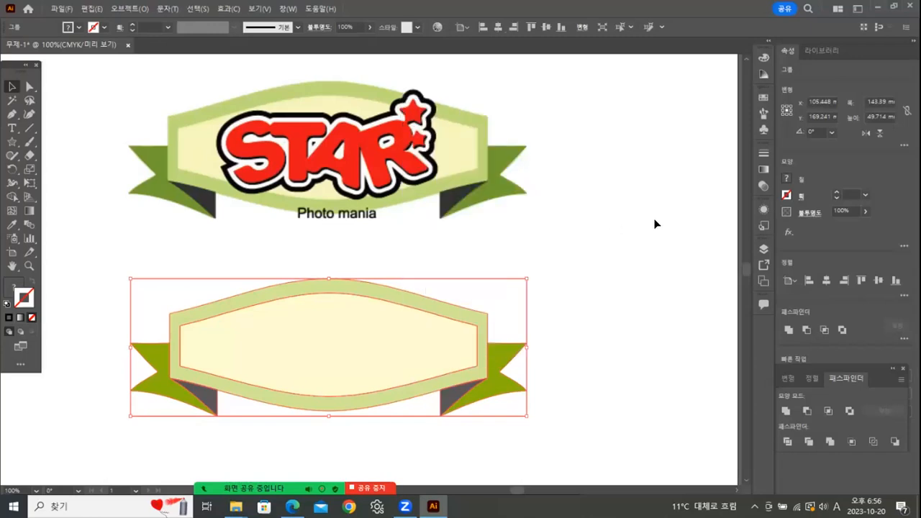
click(655, 223)
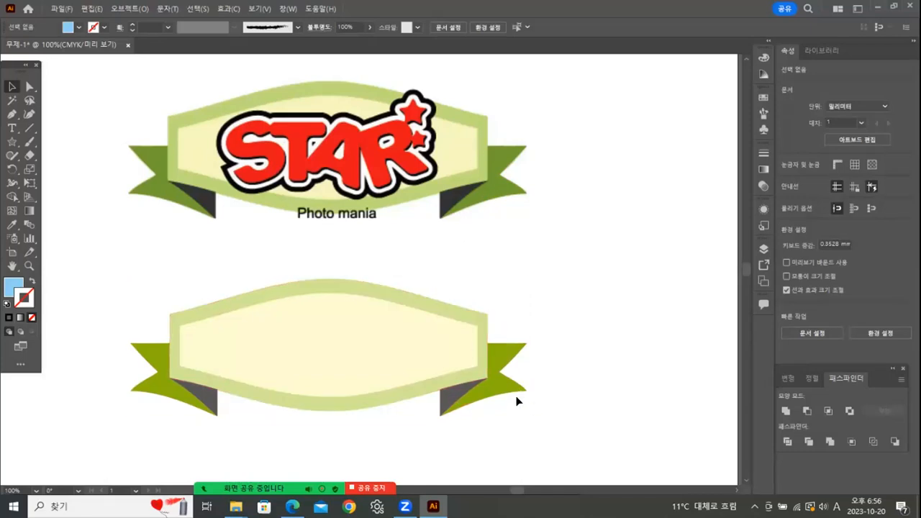
- Move the blank banner to the right of the STAR banner, at about X 260 mm, Y 120 mm
drag(553, 268, 473, 324)
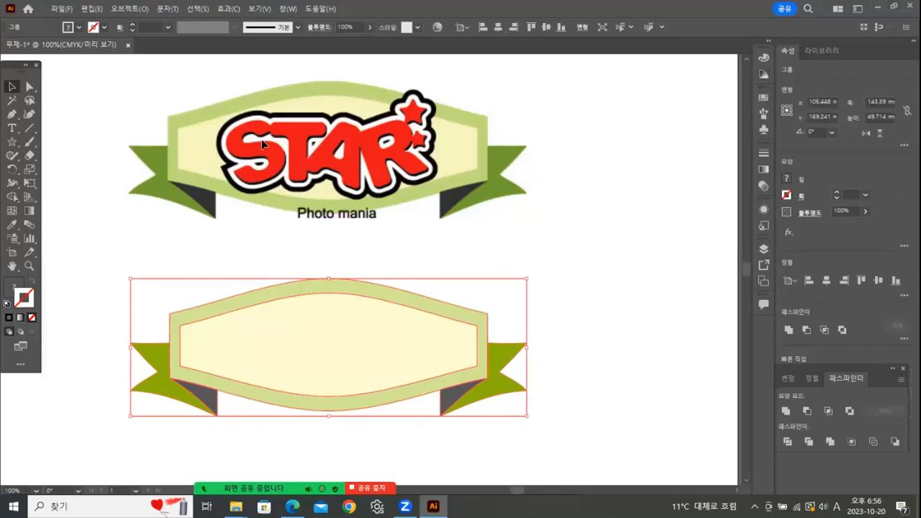
click(421, 249)
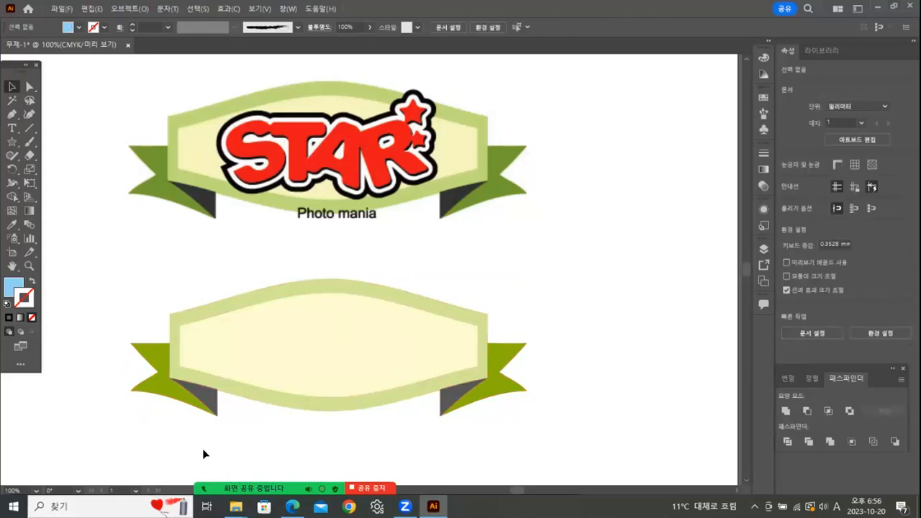
drag(313, 364, 611, 282)
drag(650, 214, 664, 194)
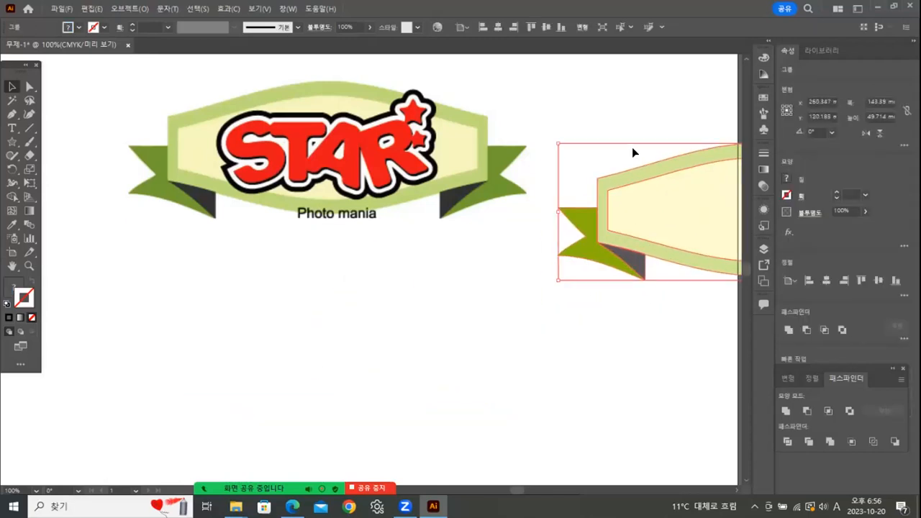
click(447, 333)
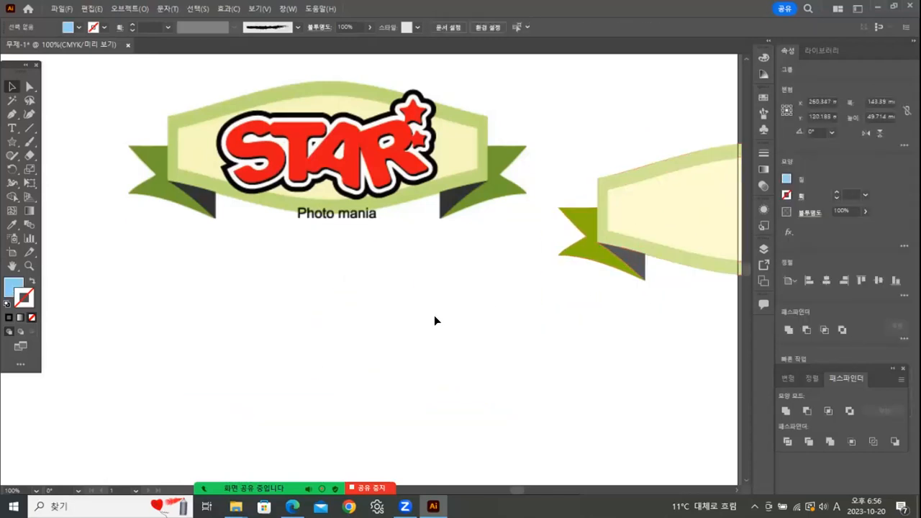
click(12, 128)
drag(149, 318, 149, 323)
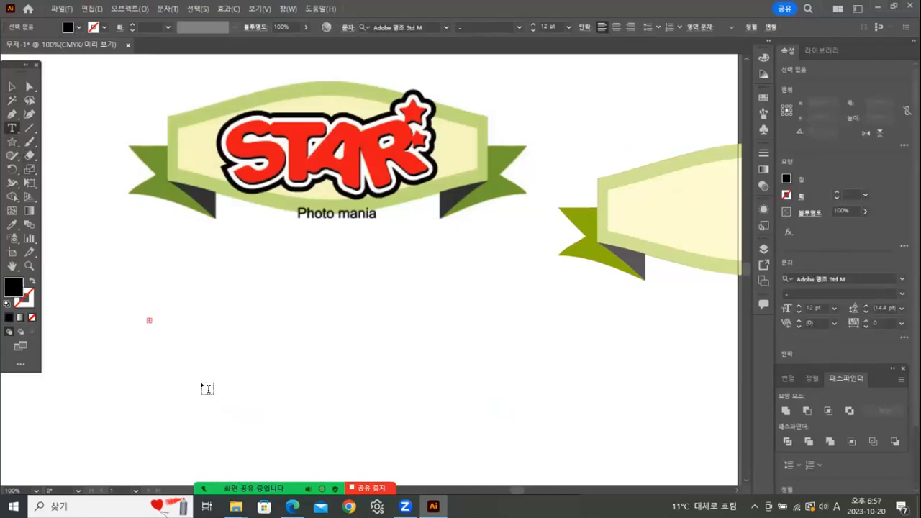
drag(203, 387, 732, 228)
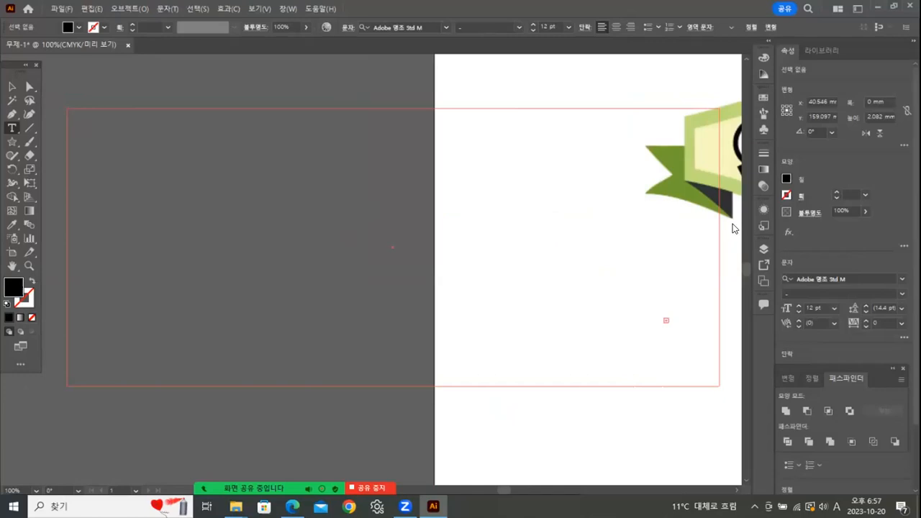
click(13, 87)
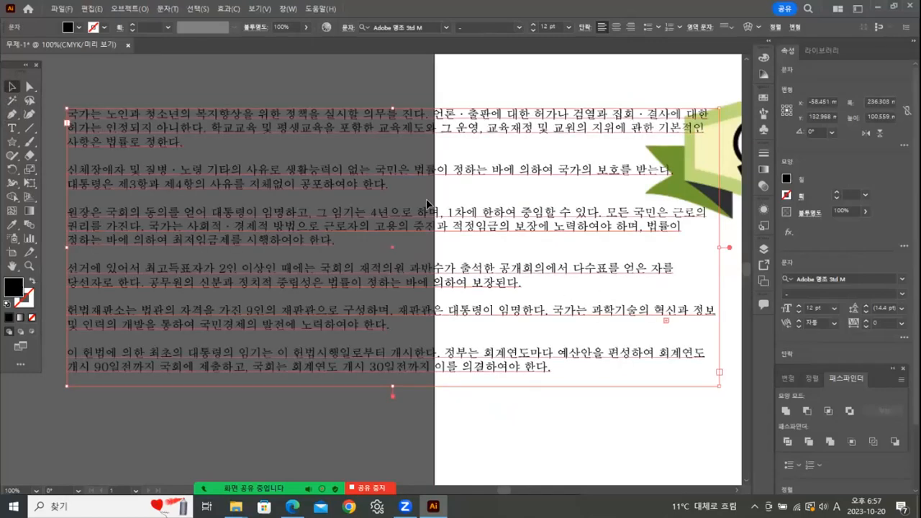
key(Delete)
drag(696, 348, 684, 345)
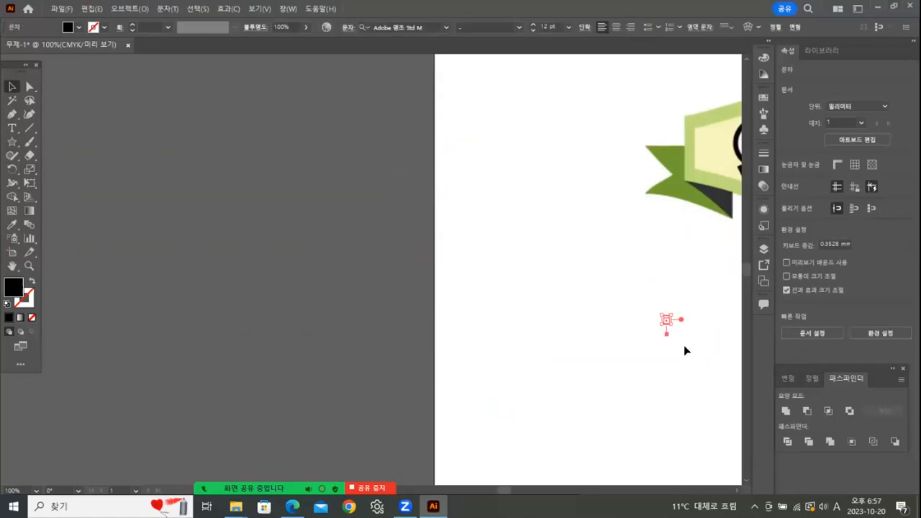
key(Delete)
- Add the point text "gsdgsdgsd" in 12 pt below the left part of the STAR banner
drag(543, 309, 138, 319)
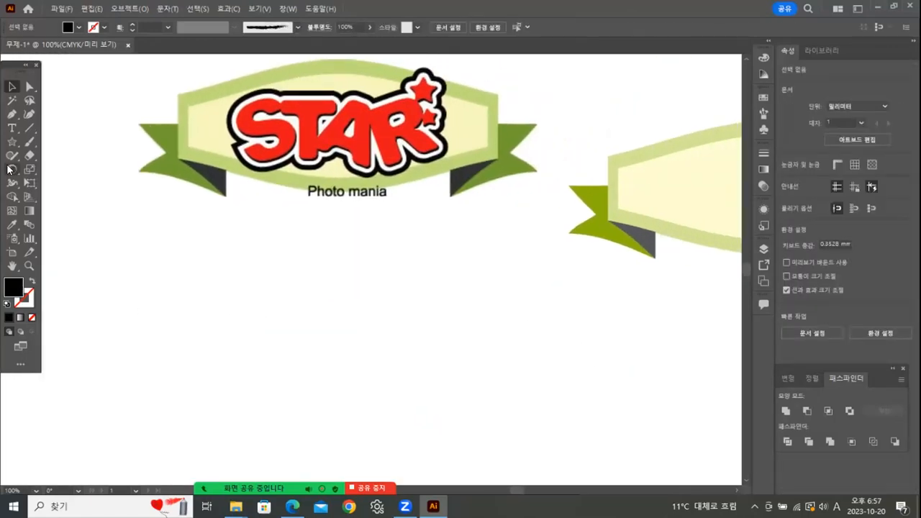
click(16, 129)
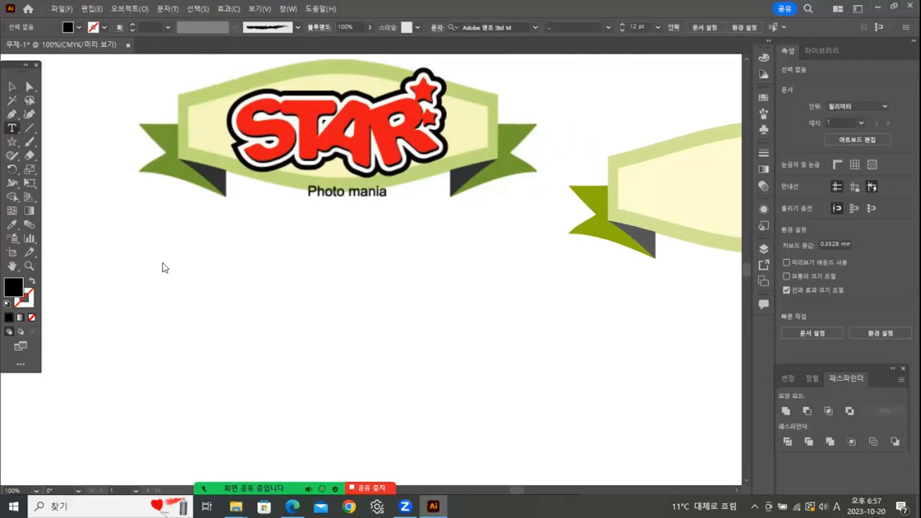
click(191, 293)
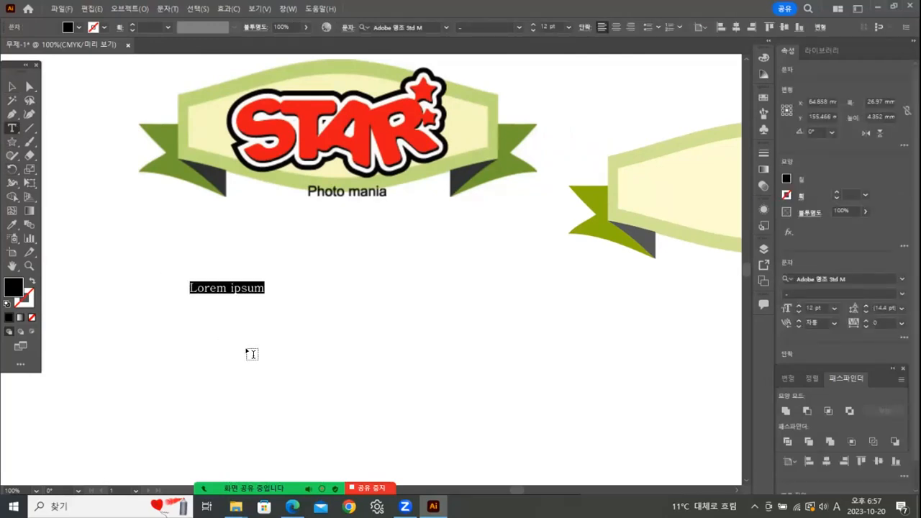
text(gsdgsdgsd)
click(12, 86)
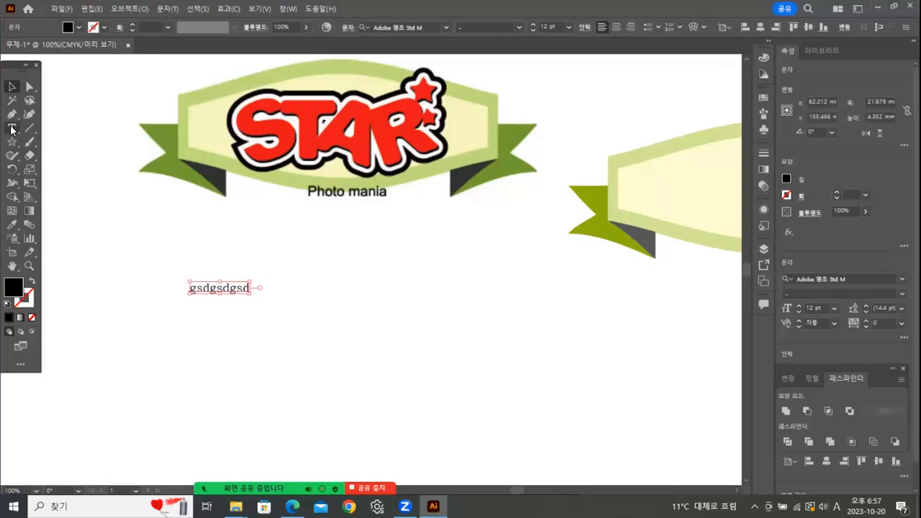
- Draw two text areas below the STAR banner: a thin one about 89 by 3 mm and one about 54 by 29 mm underneath
click(13, 130)
drag(552, 282, 307, 275)
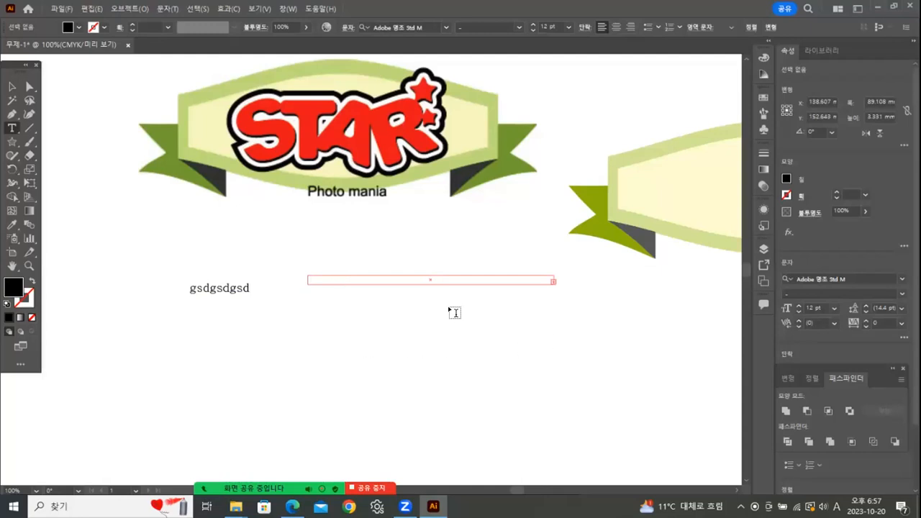
click(12, 85)
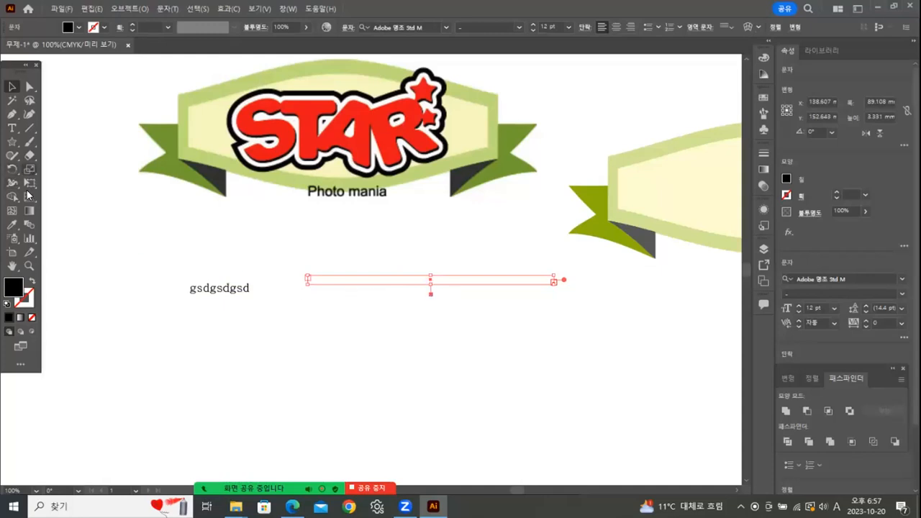
click(12, 130)
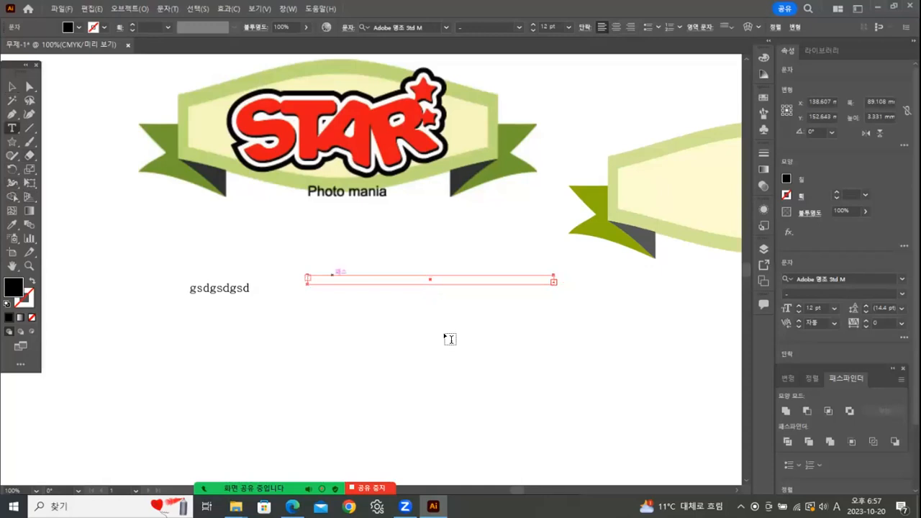
drag(319, 307, 466, 387)
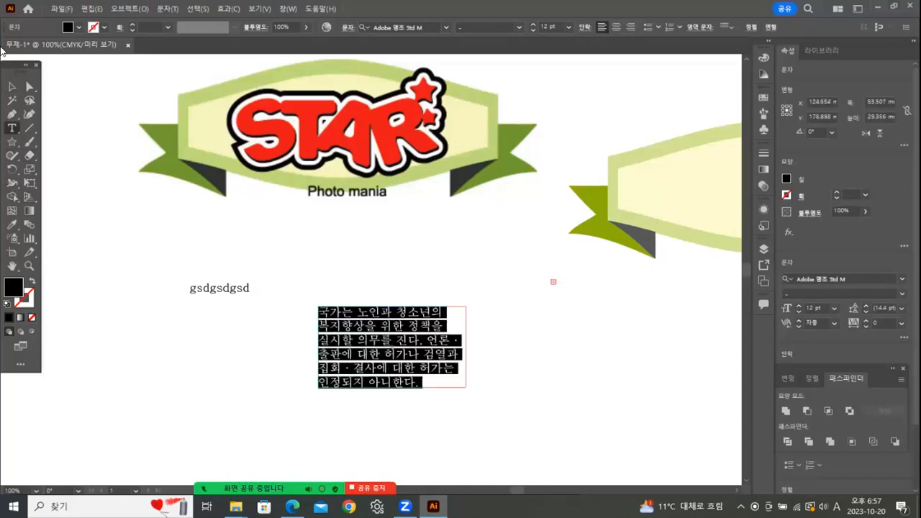
- Delete both the thin text area and the placeholder paragraph below the STAR banner
click(13, 86)
click(475, 262)
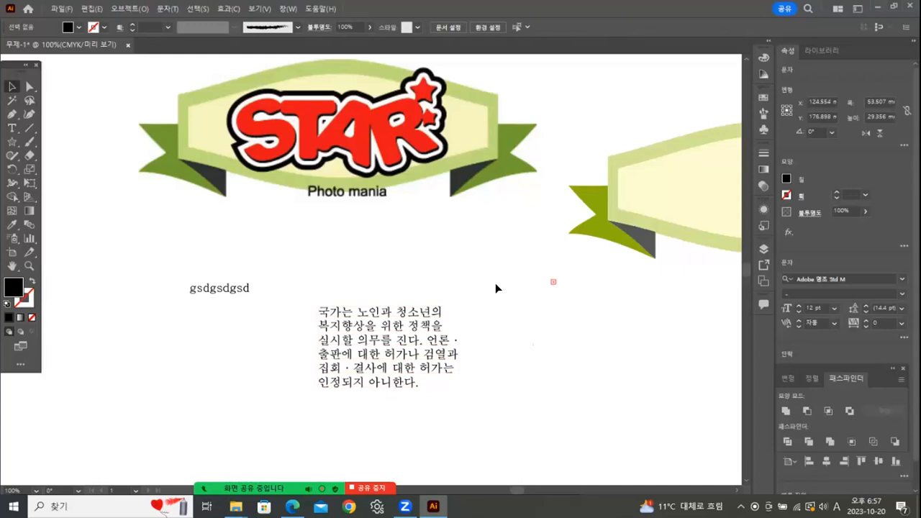
click(546, 276)
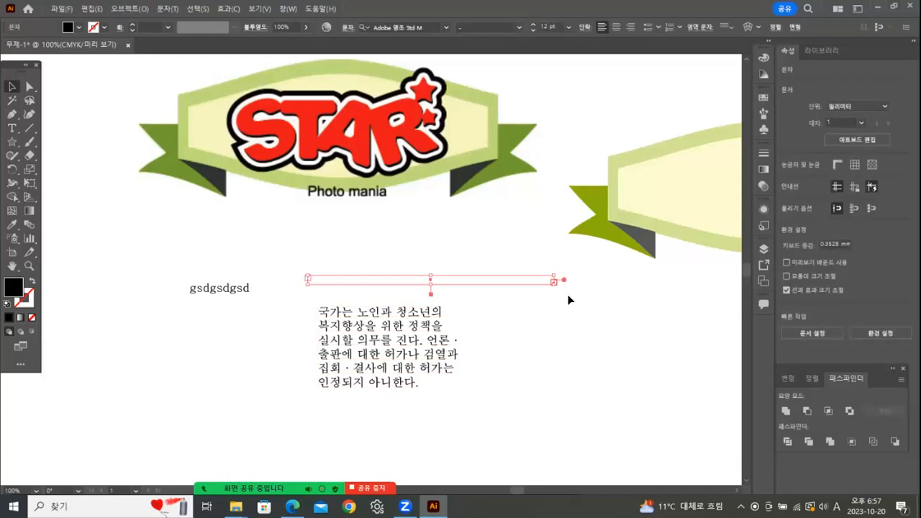
click(350, 323)
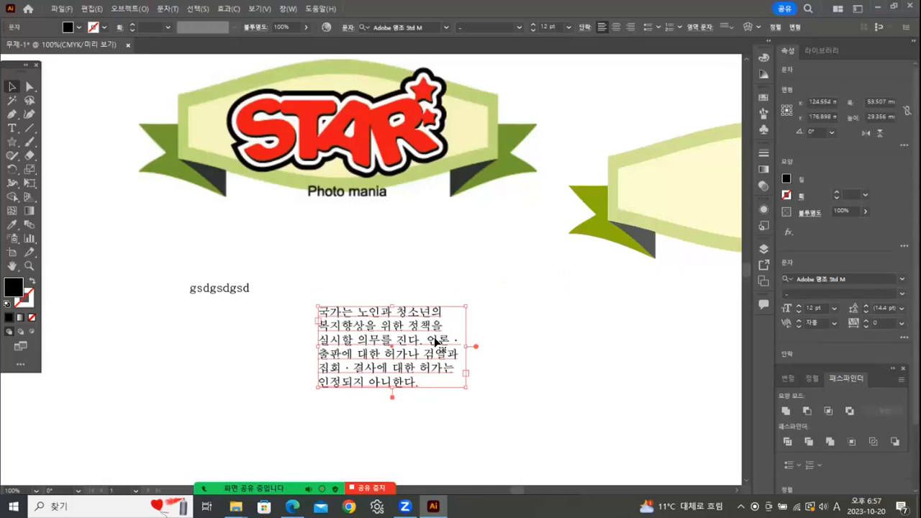
key(Delete)
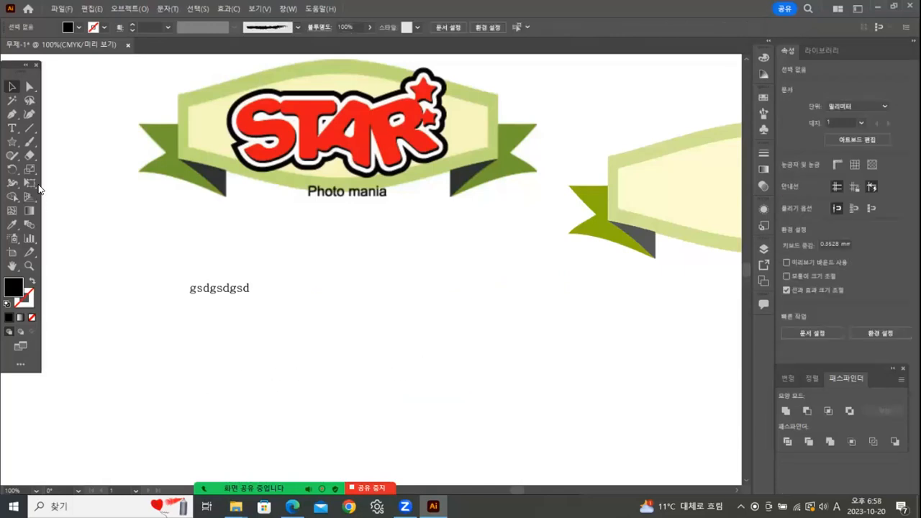
- Add the point text "STAR" in 12 pt below the STAR banner
click(12, 128)
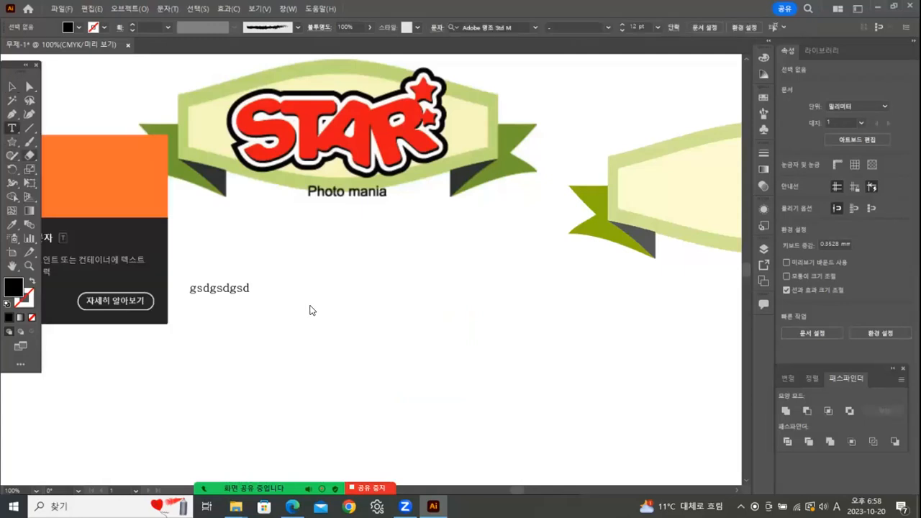
click(185, 288)
click(318, 337)
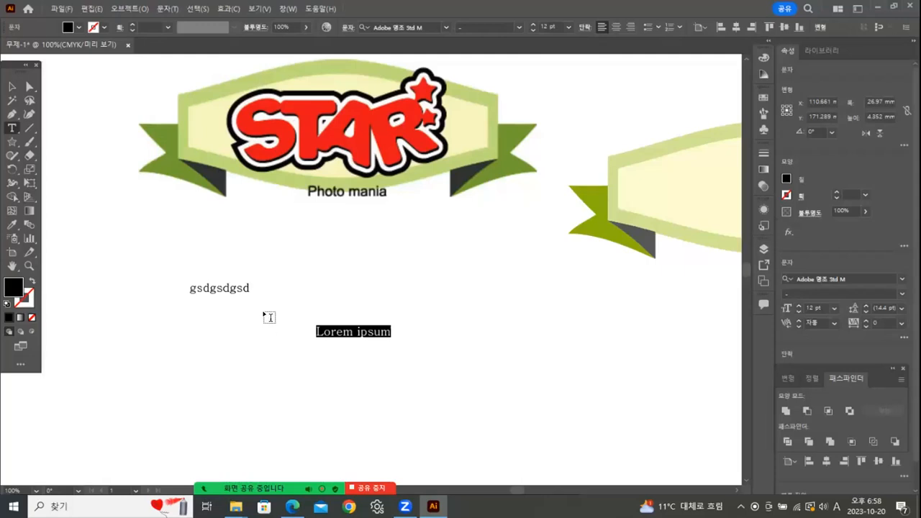
text(STAR)
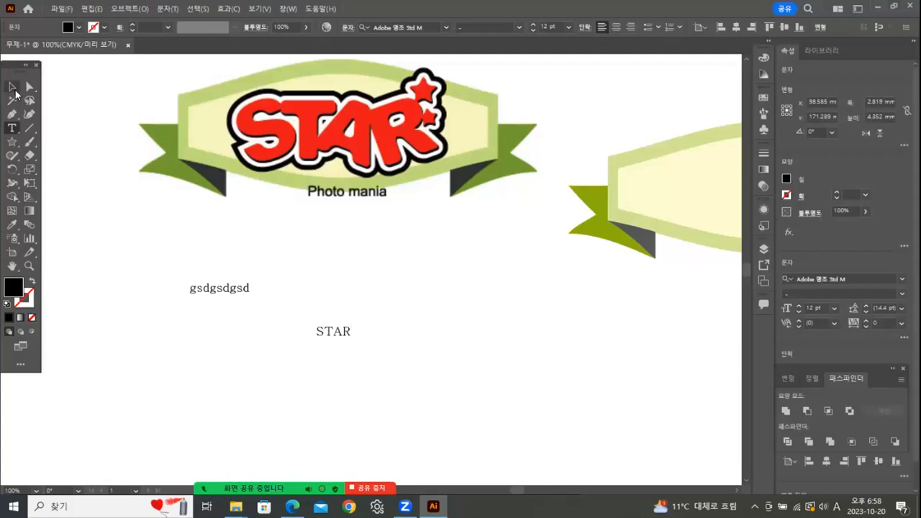
- Delete the "gsdgsdgsd" text
click(12, 87)
drag(220, 289, 223, 289)
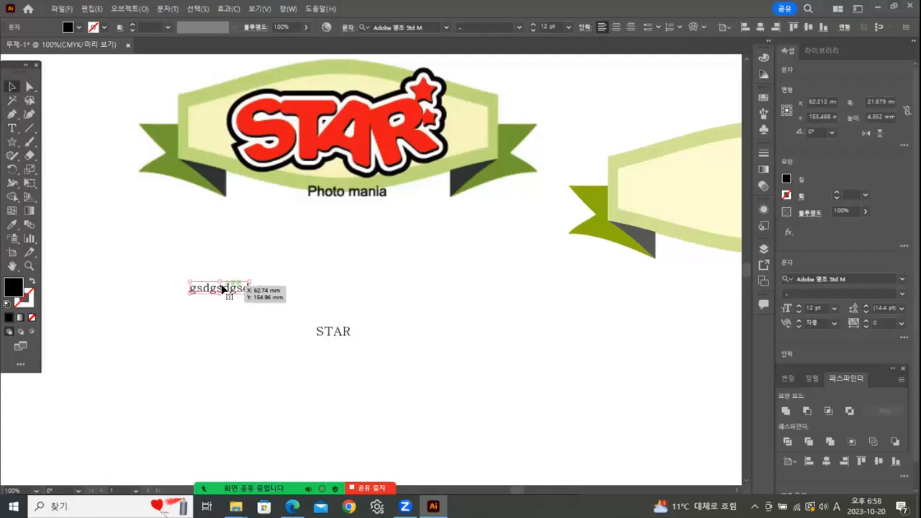
key(Delete)
- Enlarge the STAR text to about 84 pt and place it directly below the Photo mania caption
drag(321, 329, 497, 358)
drag(427, 286, 392, 286)
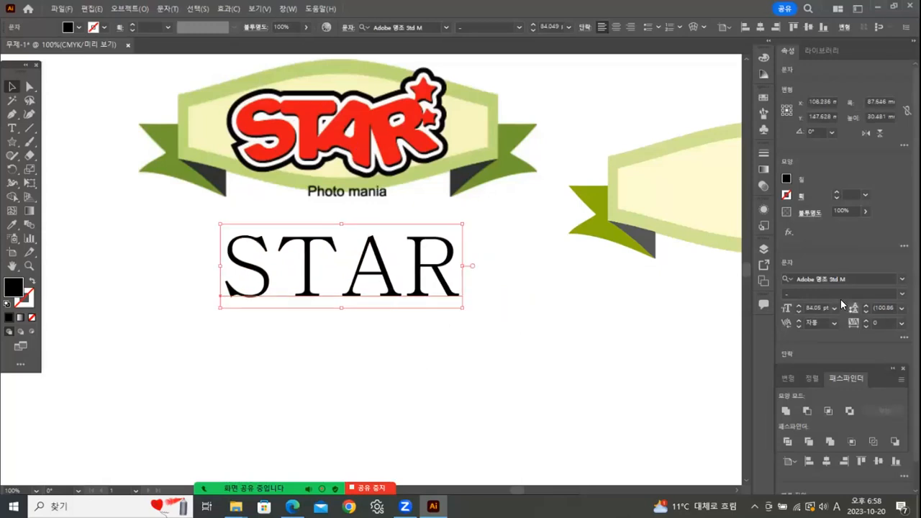
- Set the STAR text's font to Arial with the Black style
click(902, 279)
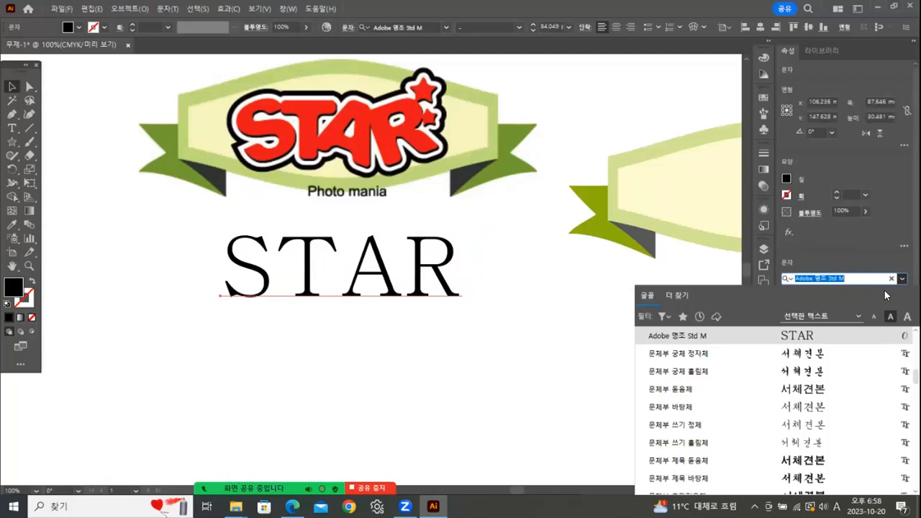
click(472, 241)
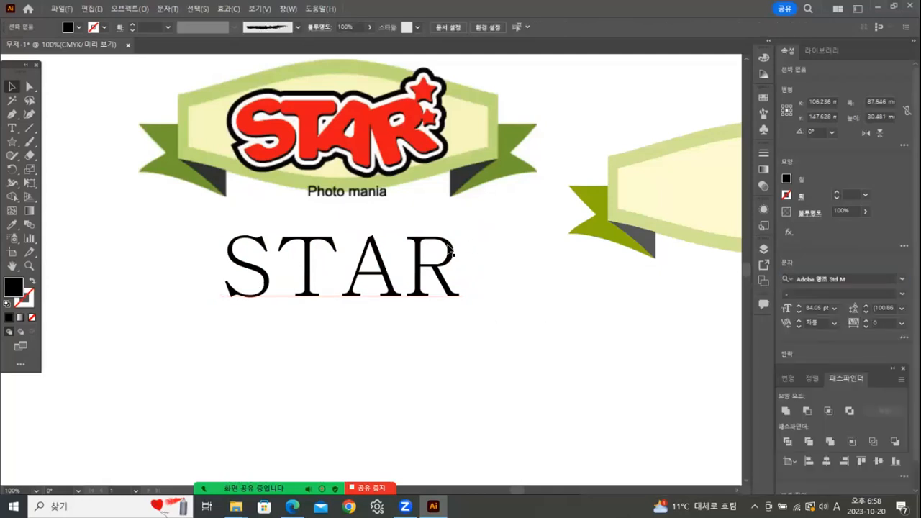
click(451, 249)
click(495, 261)
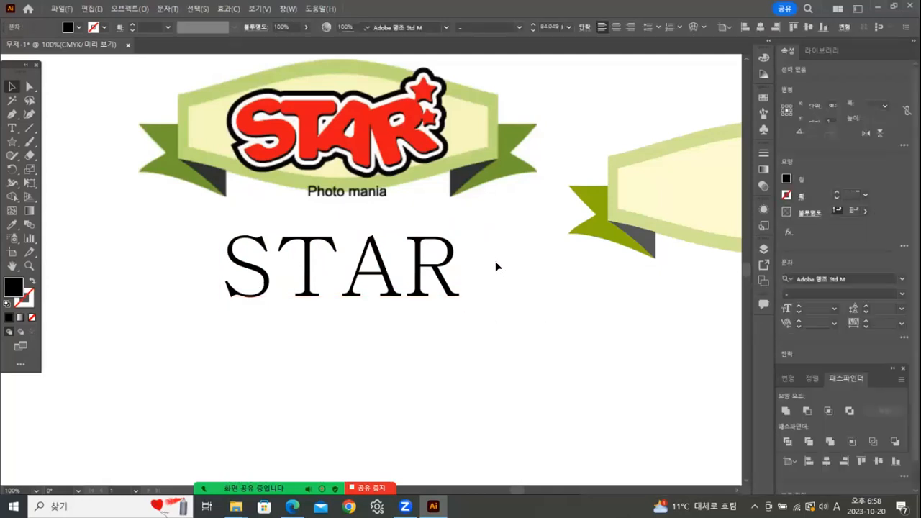
click(452, 253)
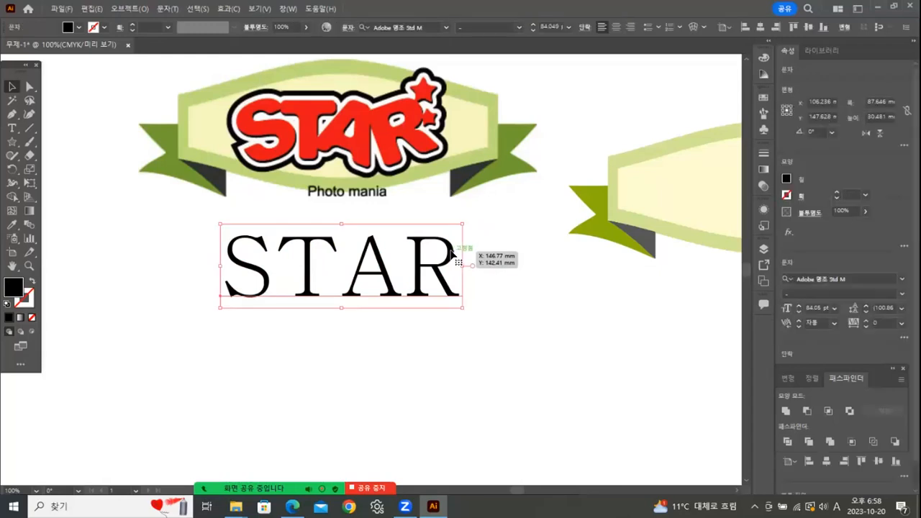
click(446, 28)
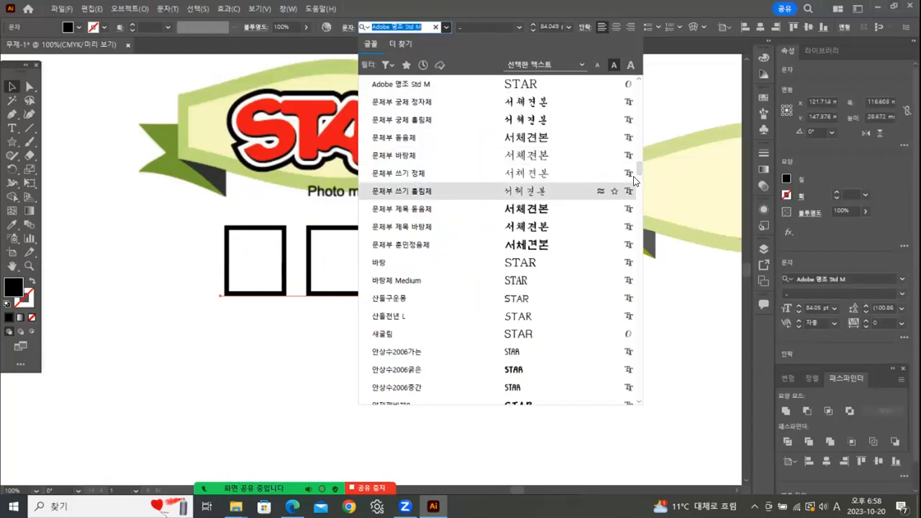
drag(636, 168, 641, 214)
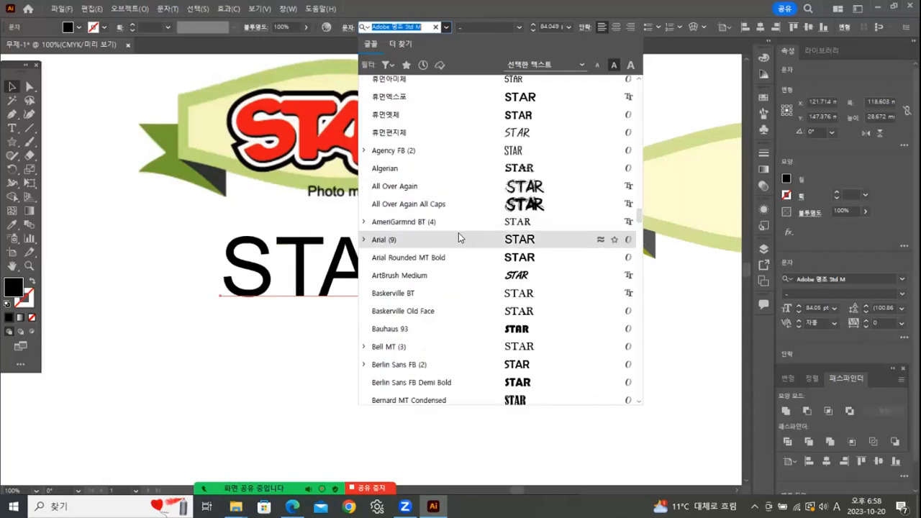
click(379, 241)
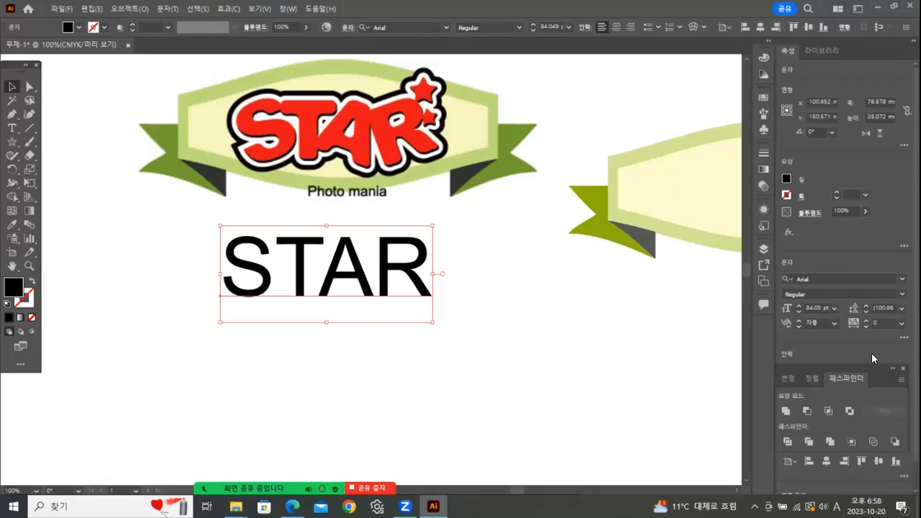
click(901, 294)
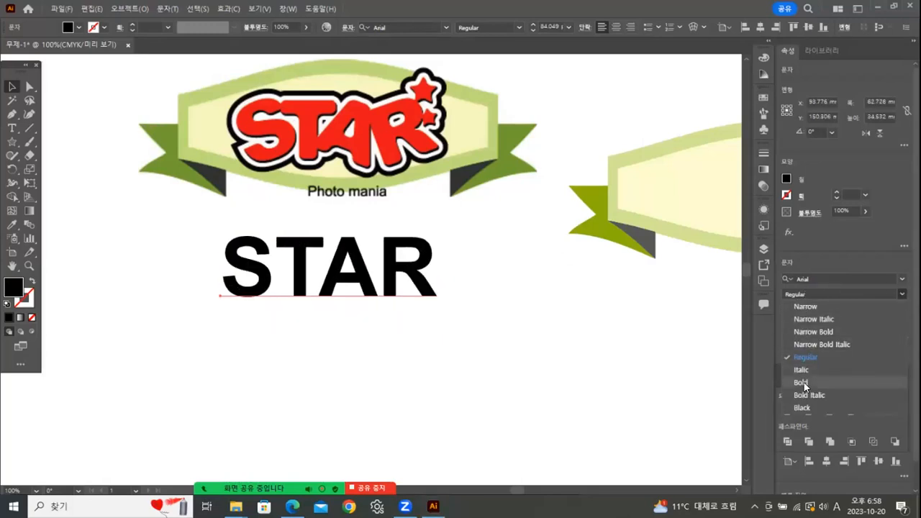
click(800, 407)
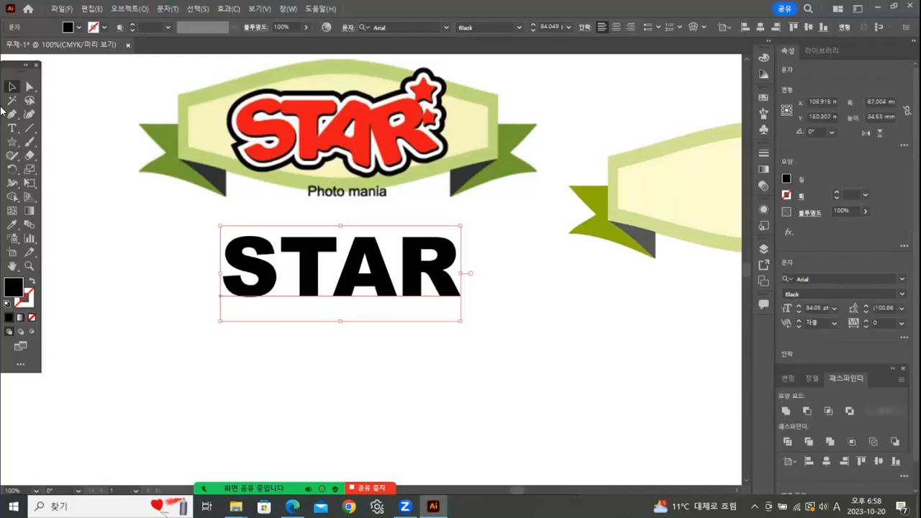
- Move the STAR text slightly down and to the right, and fill it with the red sampled from the banner's lettering
drag(302, 273, 337, 303)
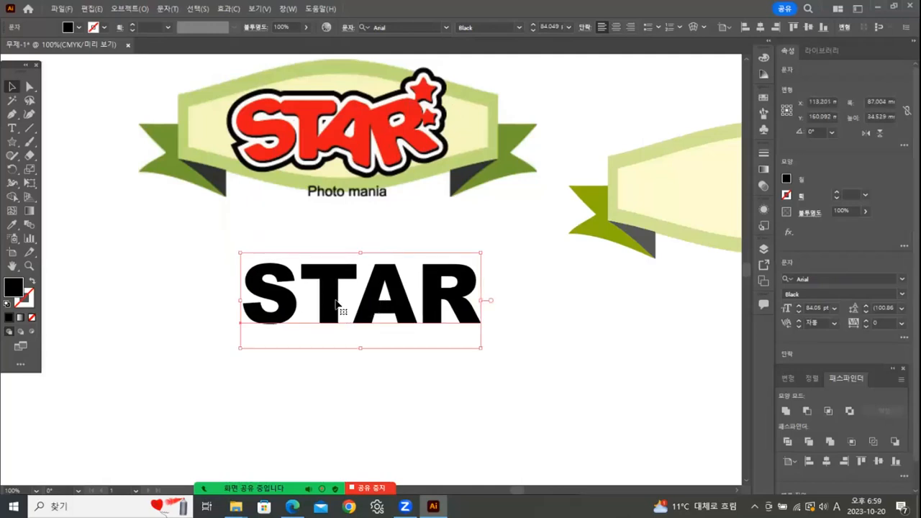
click(12, 224)
click(272, 122)
click(13, 87)
- Convert the red STAR text to outlines
right_click(327, 308)
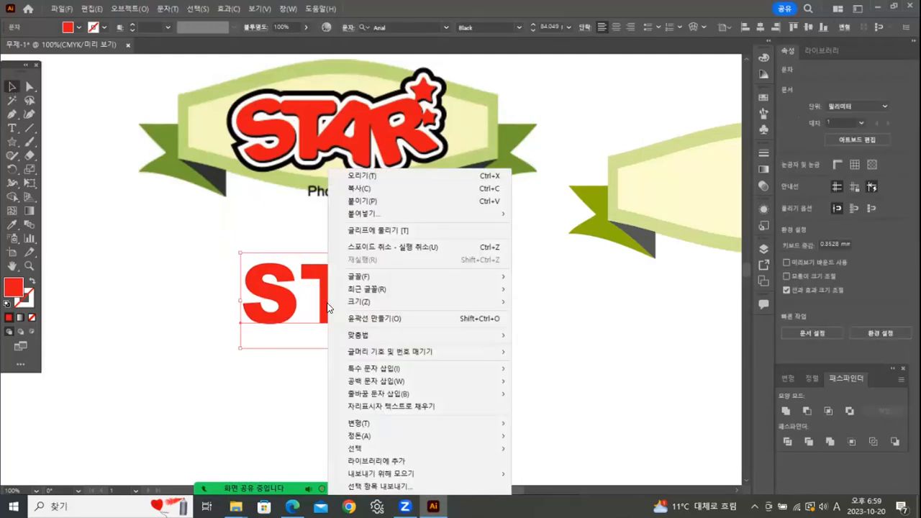
click(384, 318)
click(397, 395)
- Ungroup the outlined STAR lettering into separate letters
click(329, 312)
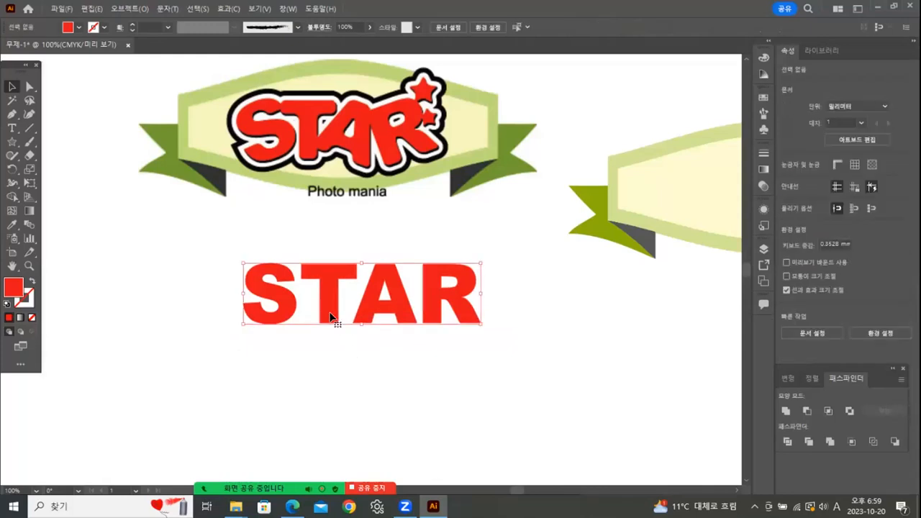
right_click(330, 313)
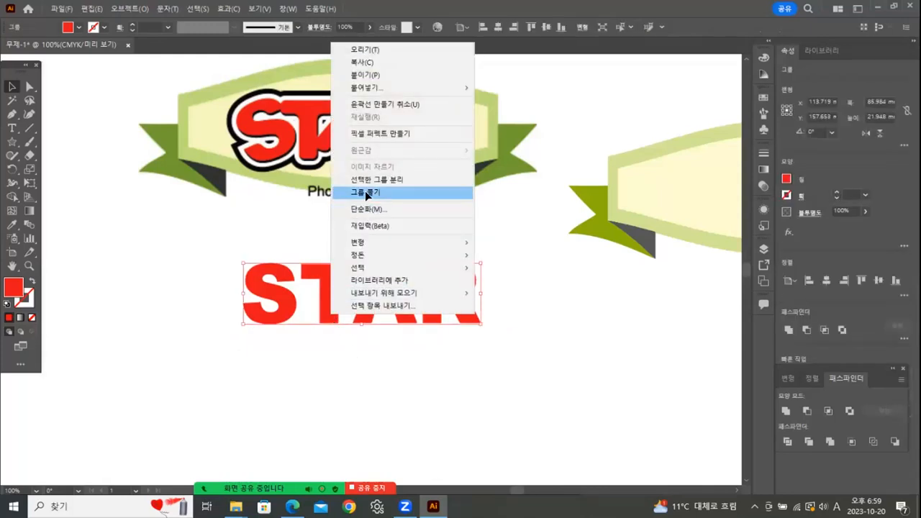
click(365, 192)
click(368, 428)
click(330, 305)
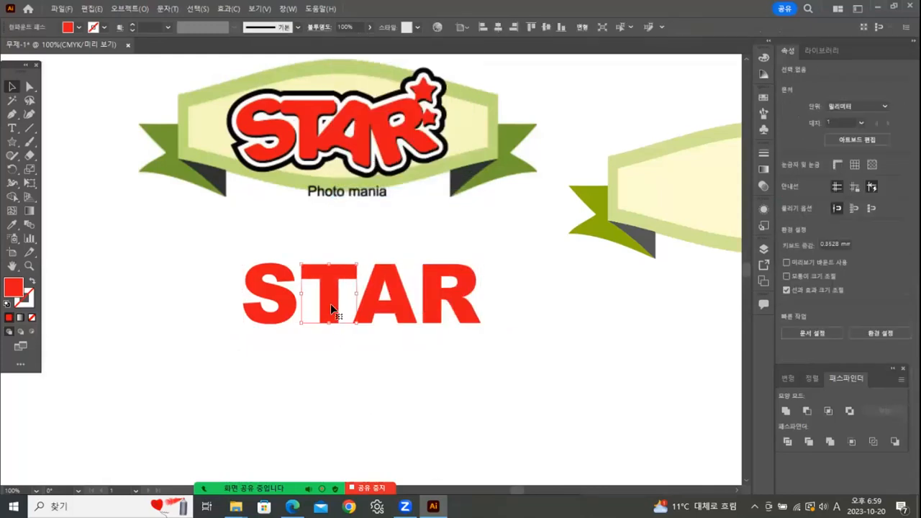
click(281, 321)
click(324, 379)
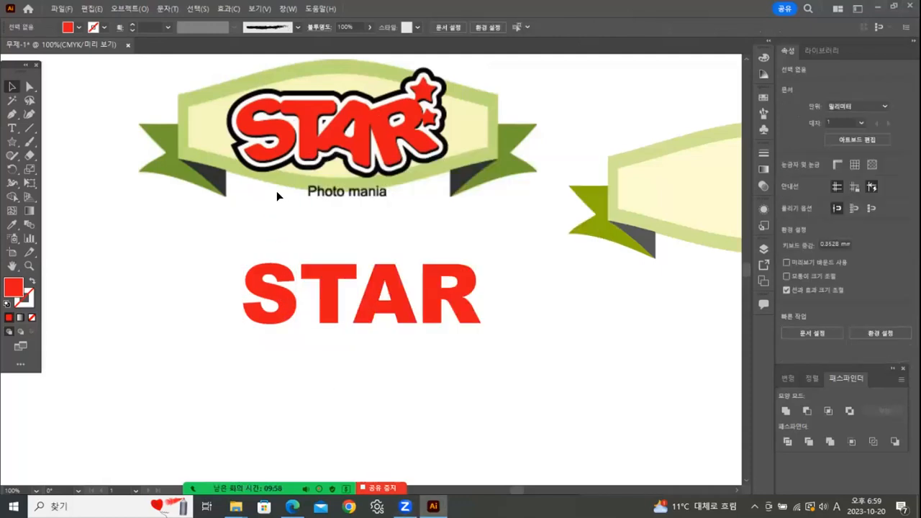
- Try the Round Corners effect with a 3.528 mm radius on all four STAR letters, and undo it
drag(214, 264, 547, 341)
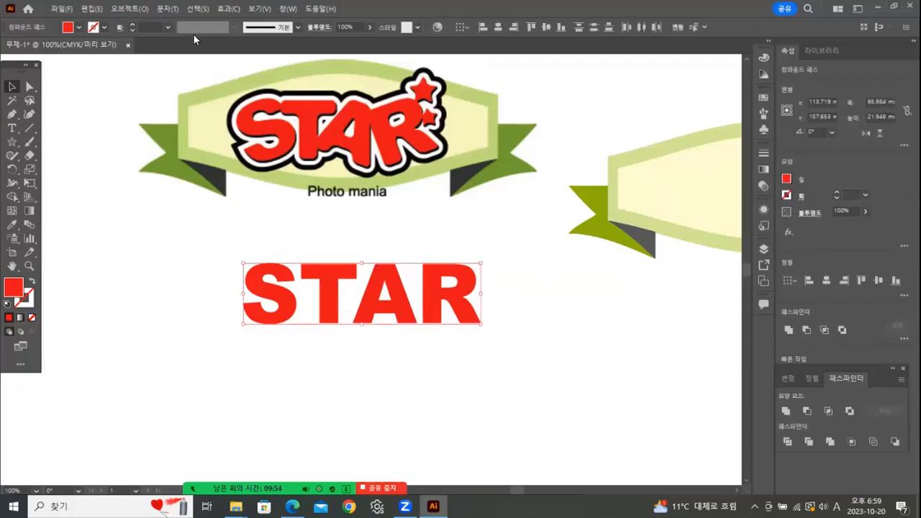
click(225, 9)
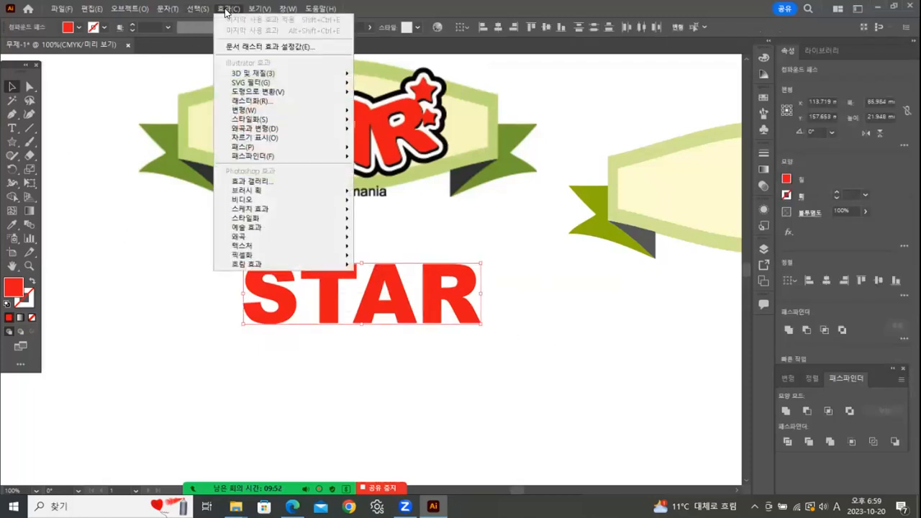
mouse_move(285, 222)
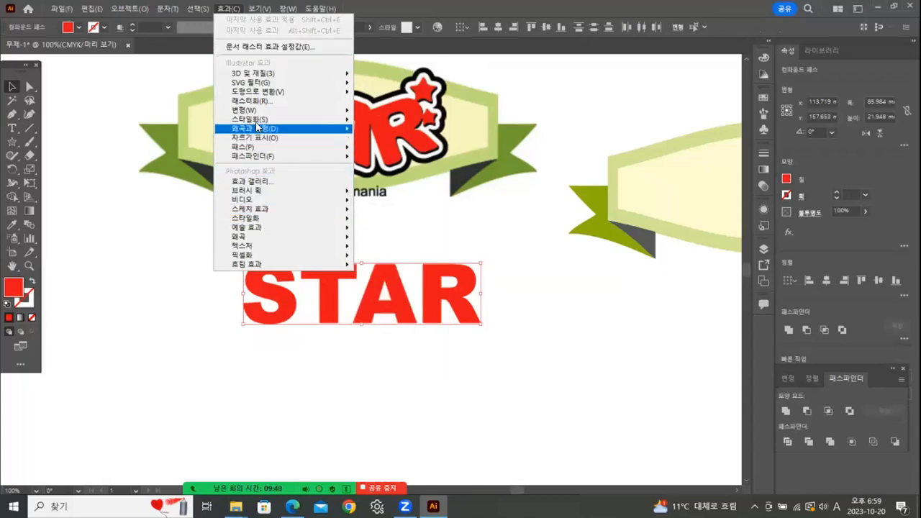
mouse_move(263, 119)
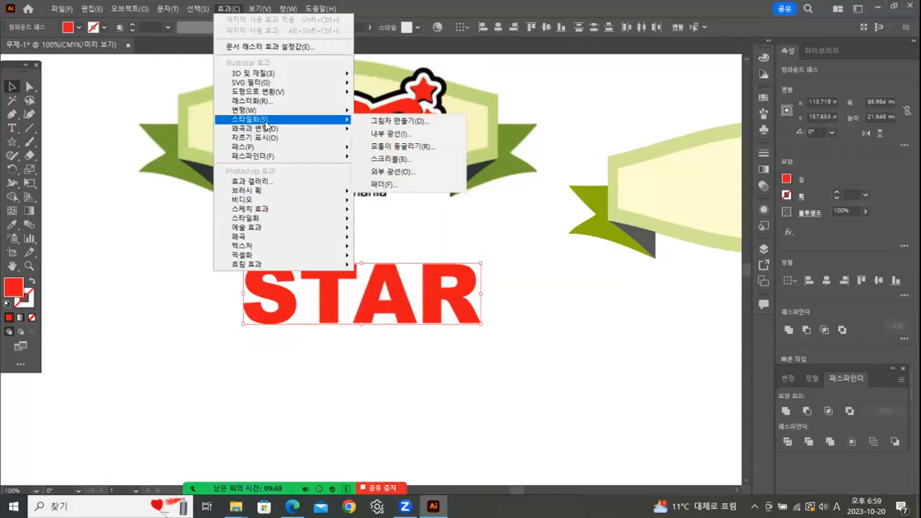
click(387, 147)
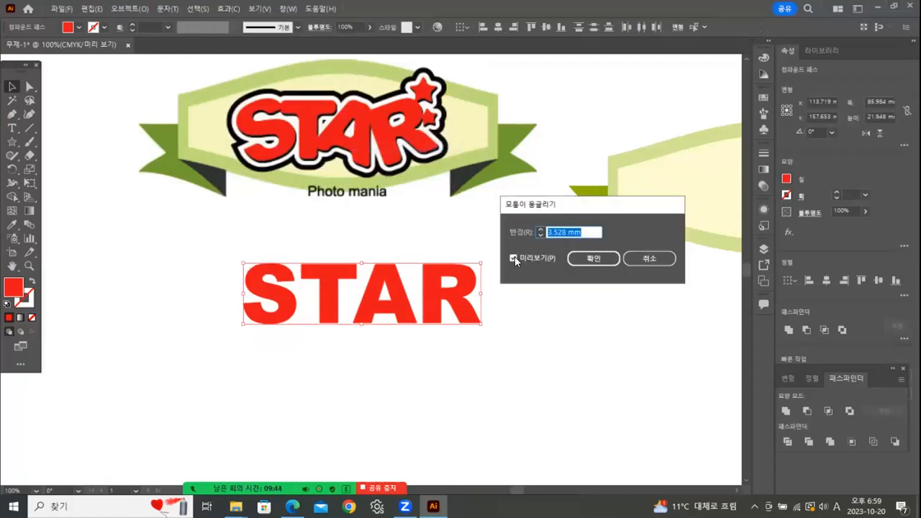
click(590, 258)
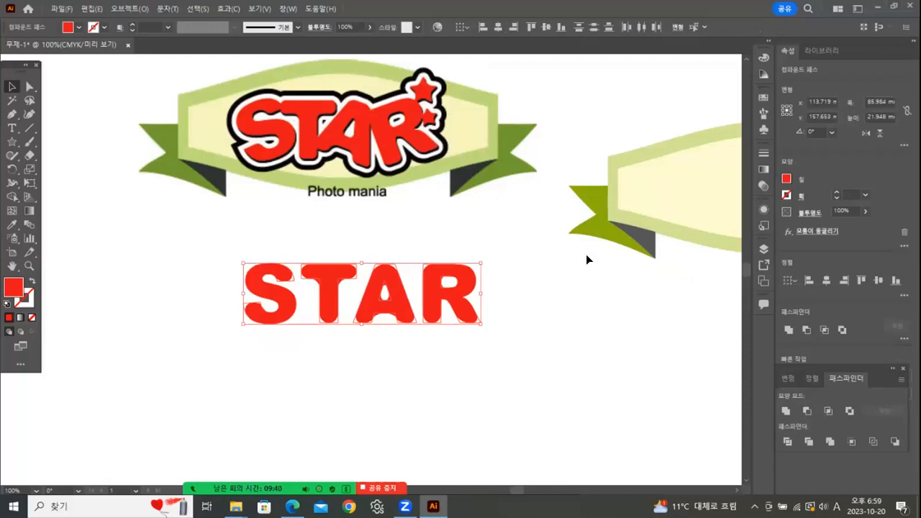
key(ctrl+z)
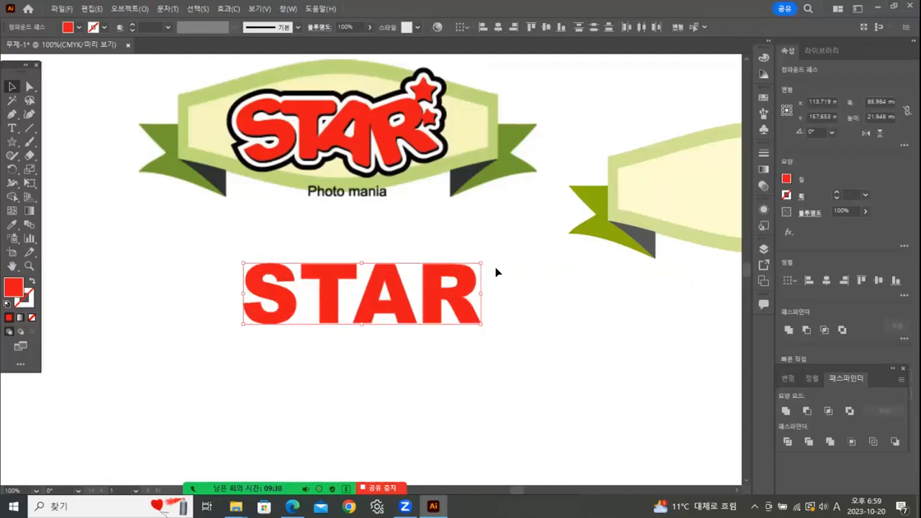
- Apply the Round Corners effect with a 2 mm radius to all four STAR letters
click(227, 9)
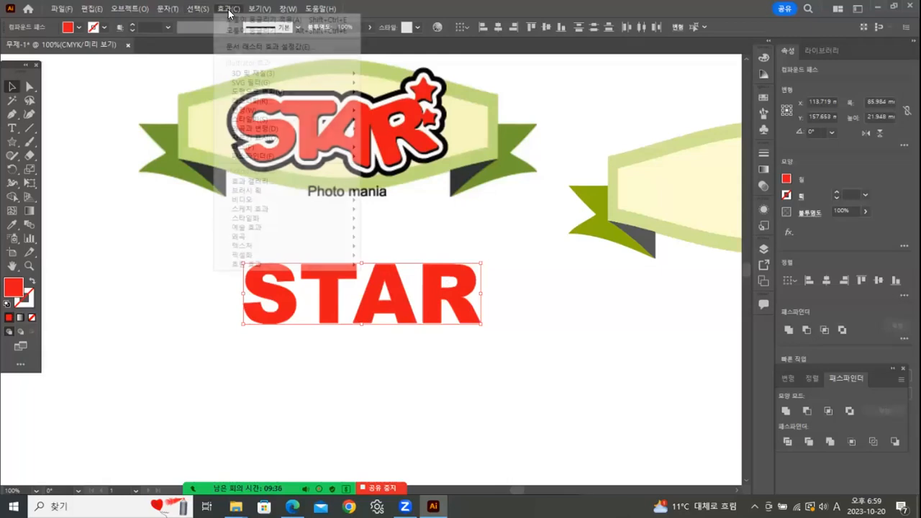
mouse_move(264, 119)
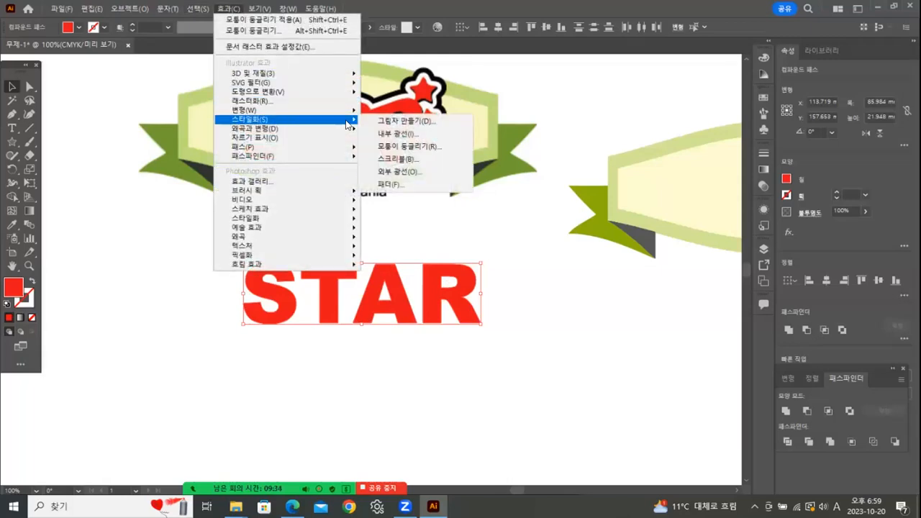
click(410, 147)
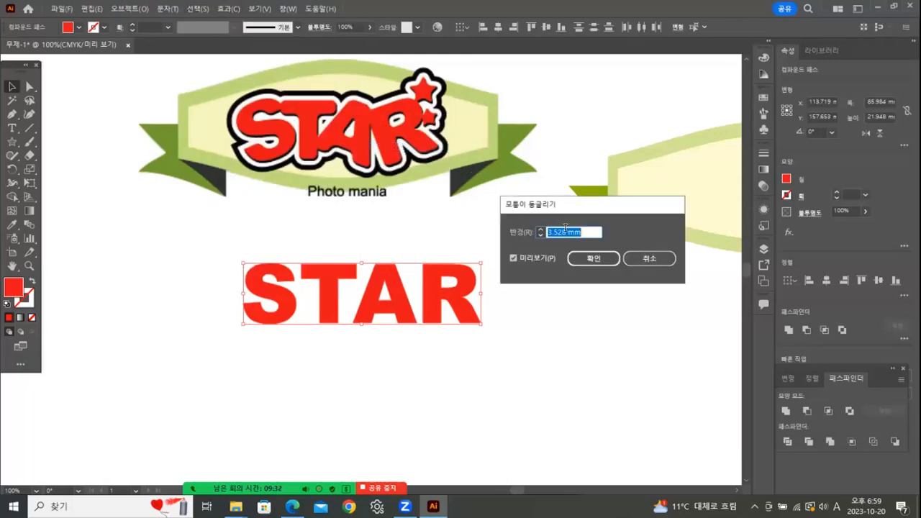
text(2)
click(593, 259)
click(561, 307)
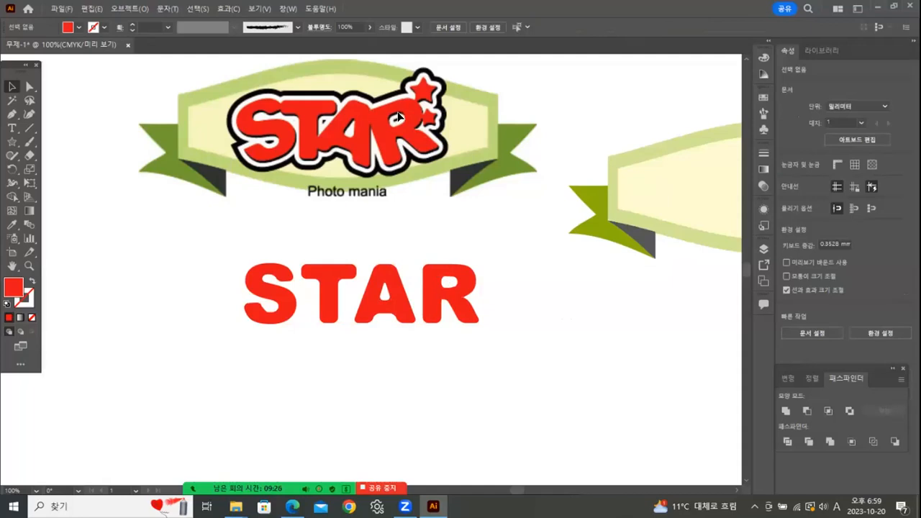
click(374, 317)
click(427, 370)
click(373, 311)
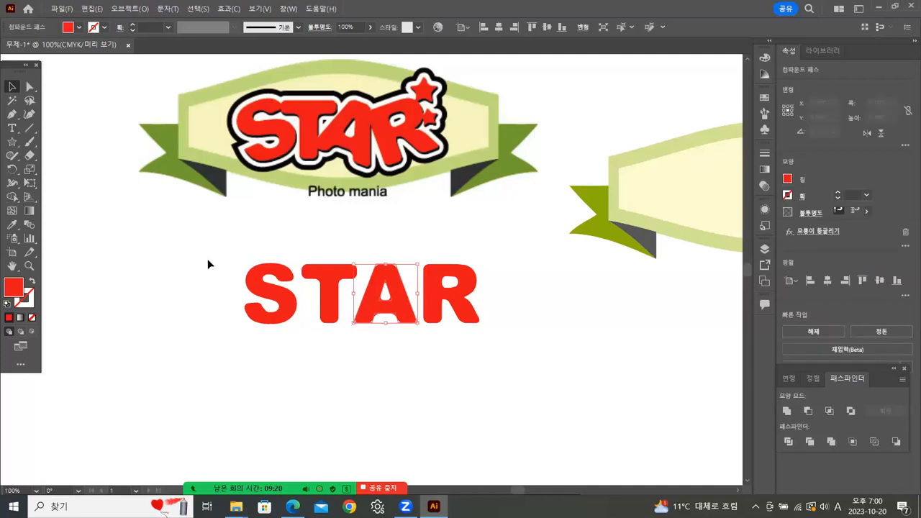
drag(204, 268, 532, 321)
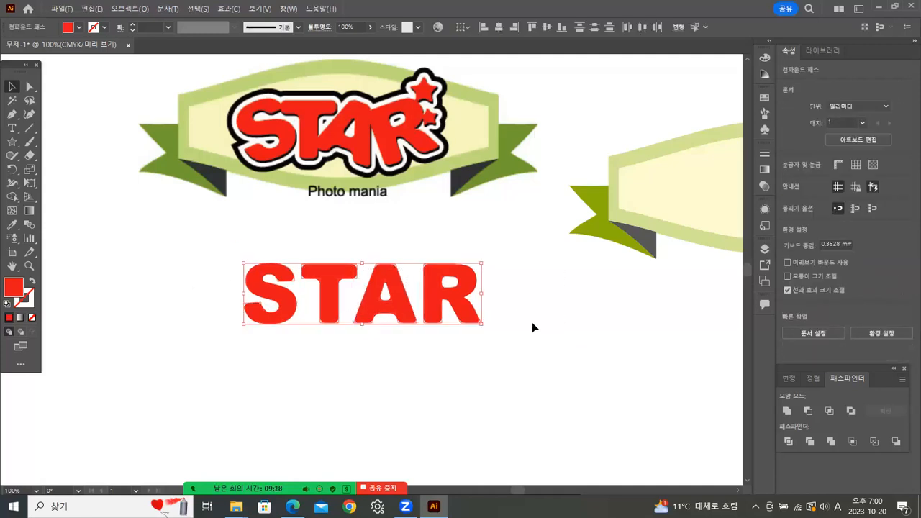
click(127, 9)
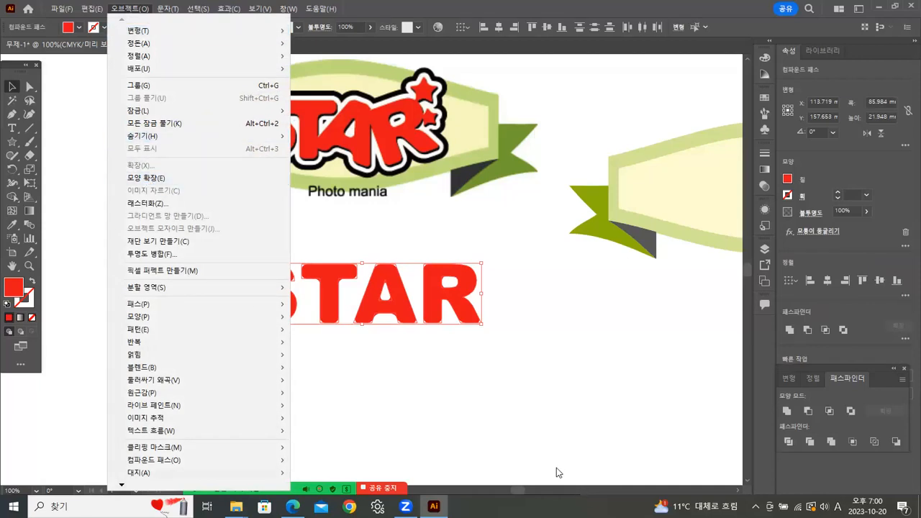
click(448, 376)
click(448, 376)
- Move the red letter A over the banner's A and reset it to the default white fill and 1 pt black stroke
drag(393, 312, 364, 150)
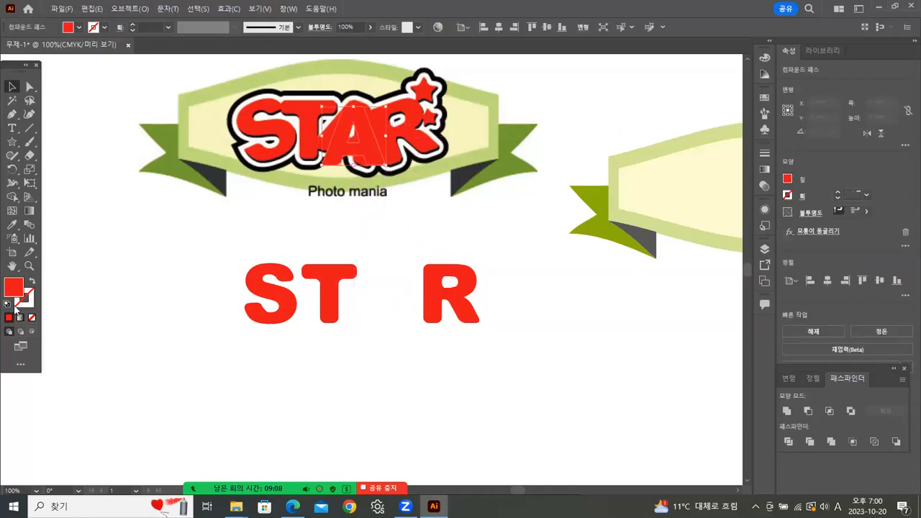
click(8, 303)
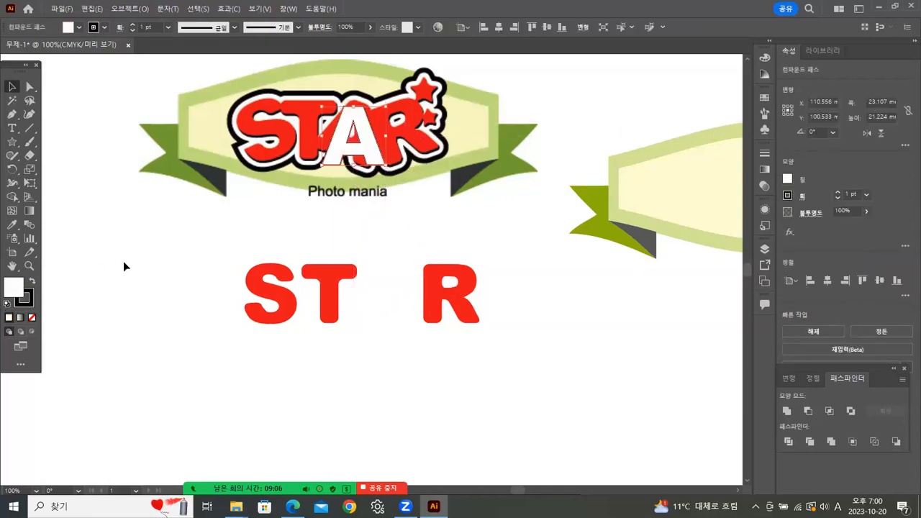
click(29, 266)
click(343, 193)
click(365, 197)
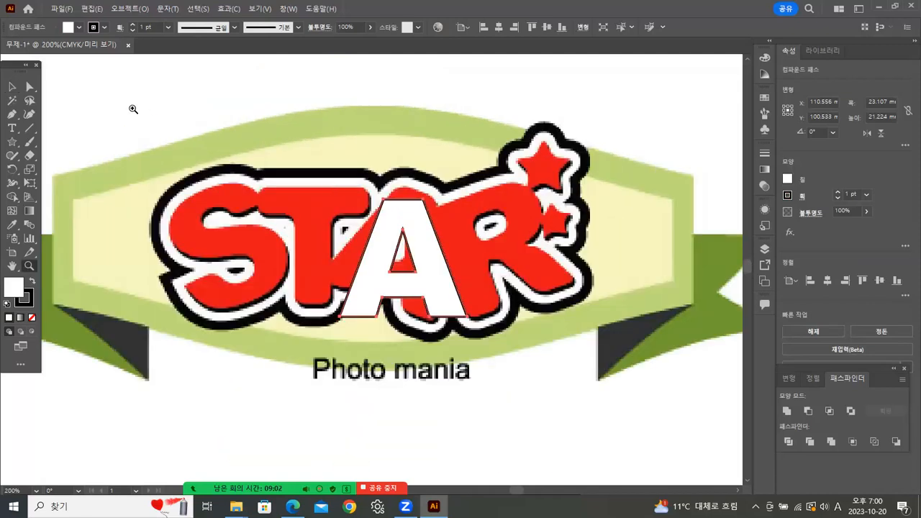
- Rotate the white A about 20° clockwise to match the banner's A, and apply Round Corners with a 2 mm radius
click(11, 87)
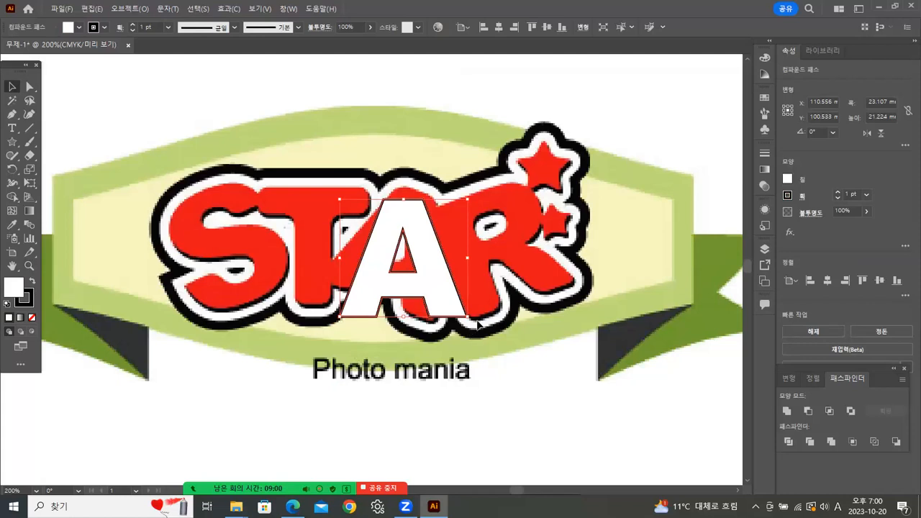
drag(473, 325, 446, 347)
click(198, 8)
mouse_move(215, 8)
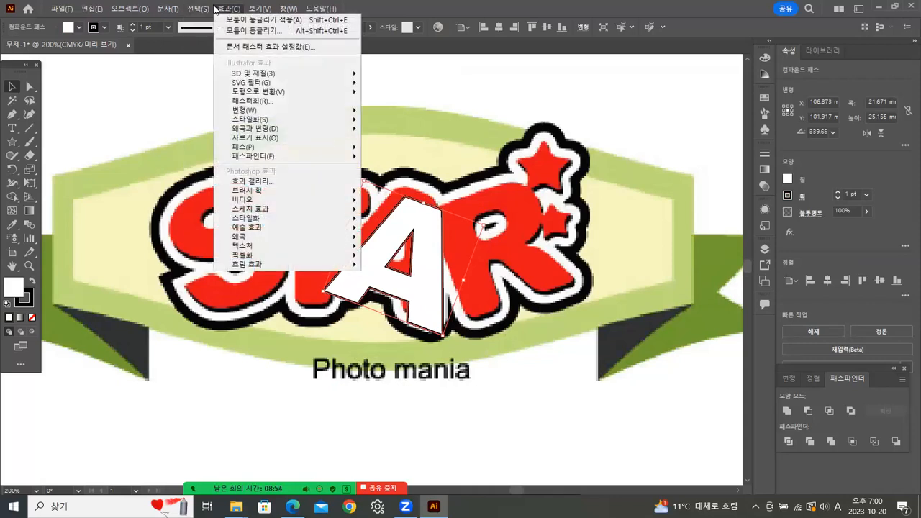
mouse_move(270, 119)
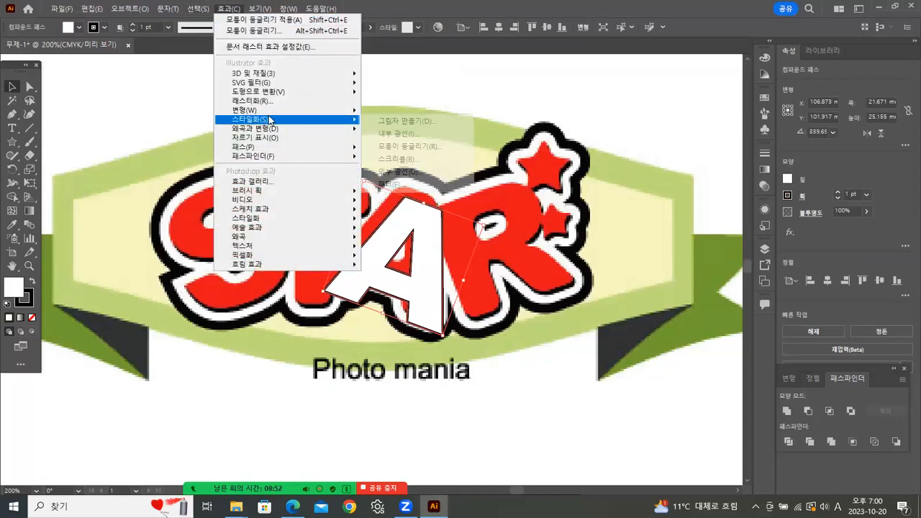
click(426, 147)
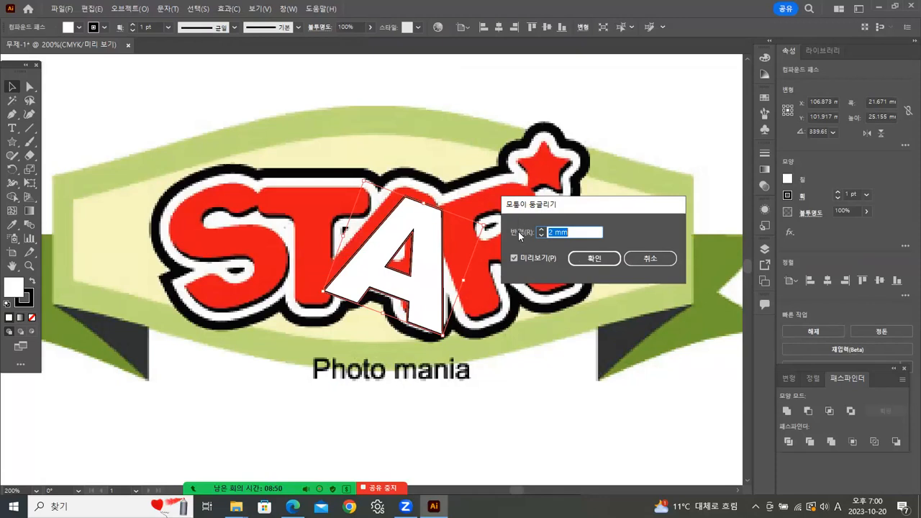
click(594, 259)
- Shift the rounded A into alignment with the banner's A and remove its fill, leaving only the black outline
drag(440, 259, 434, 247)
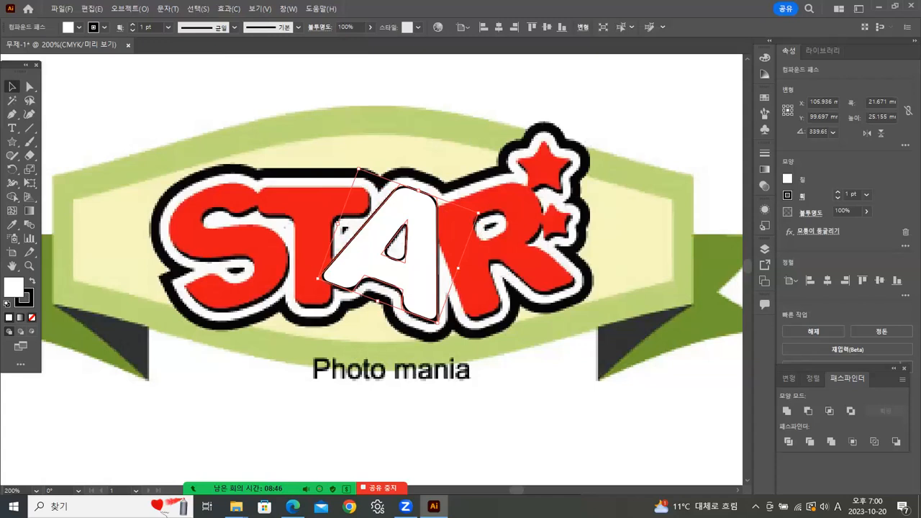
key(slash)
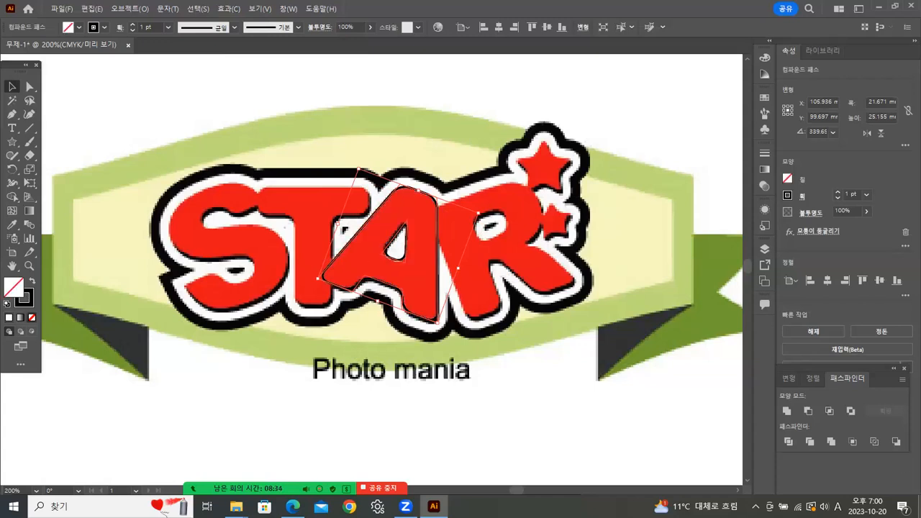
click(330, 420)
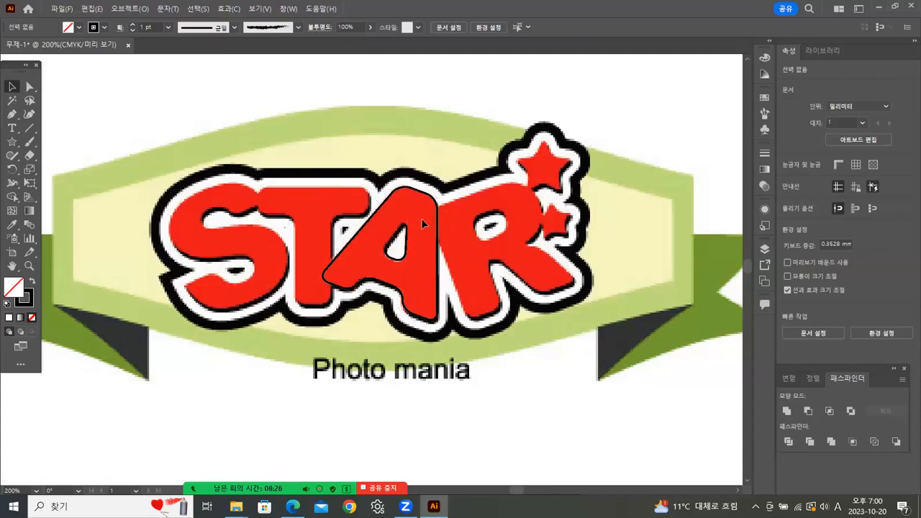
- Expand the appearance of the outlined A
click(412, 187)
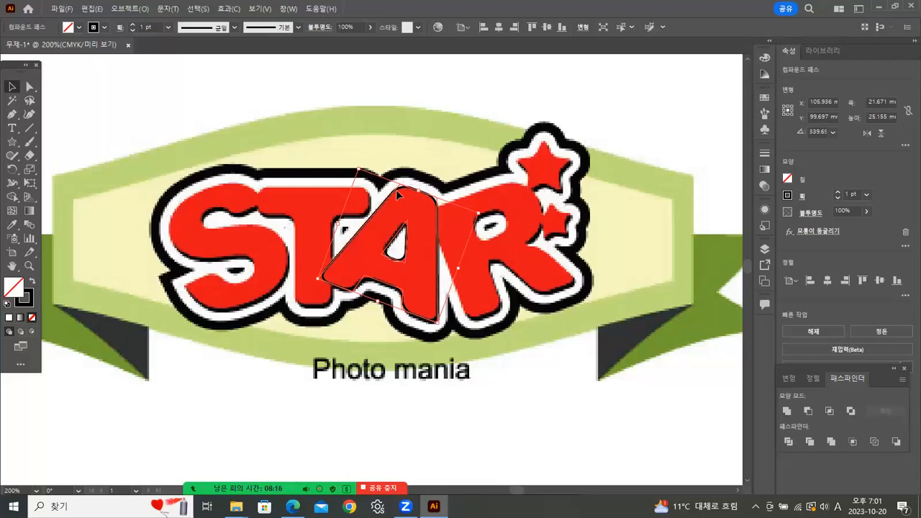
click(131, 9)
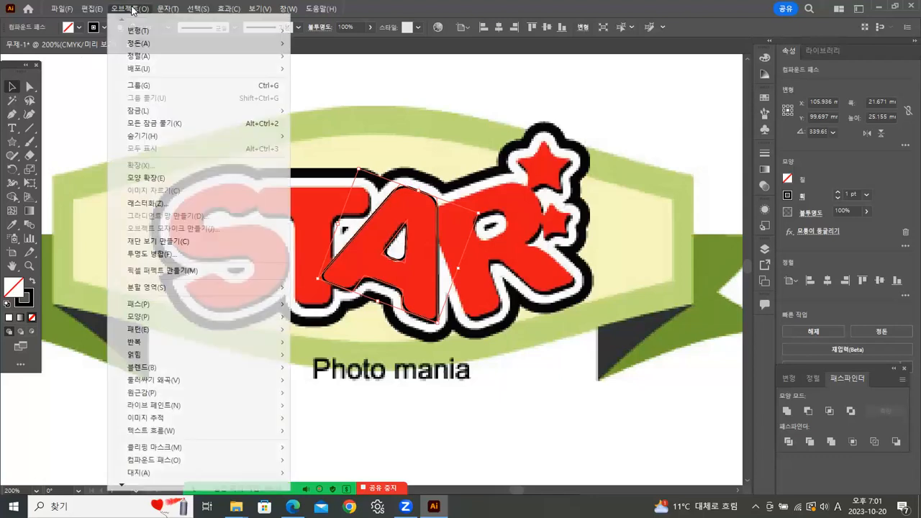
click(159, 178)
click(555, 386)
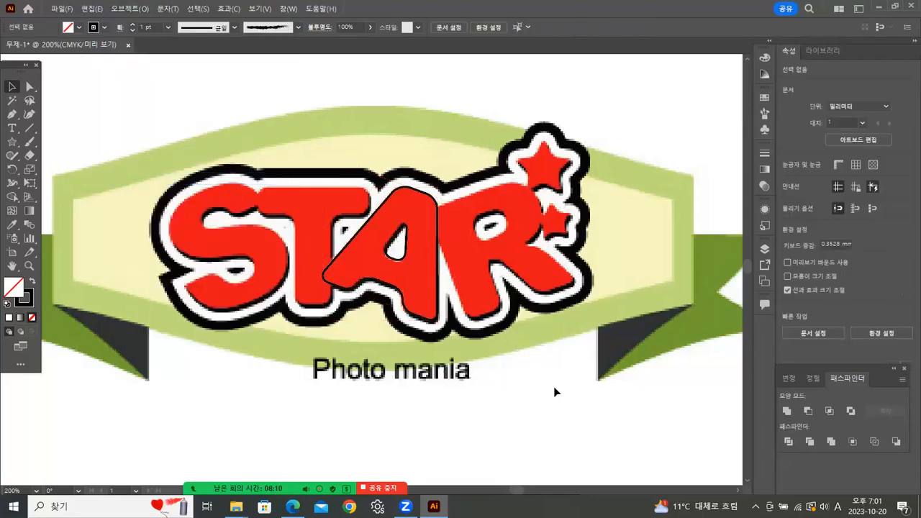
- Expand the appearance of the remaining red letters S, T and R below the banner
scroll(324, 389, down, 5)
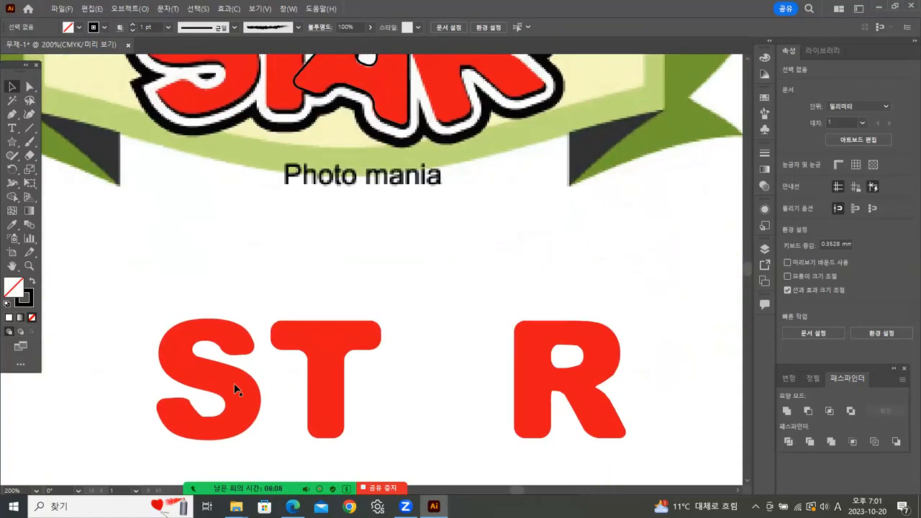
drag(168, 282, 561, 432)
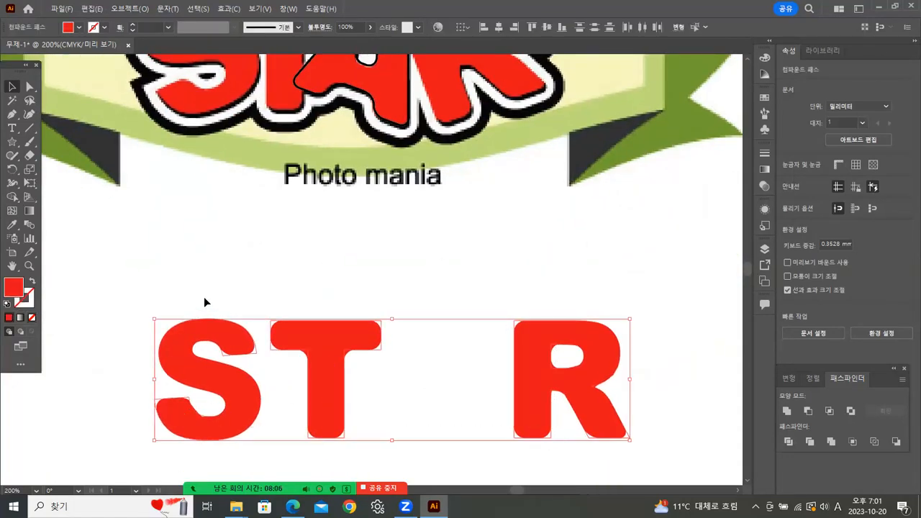
click(130, 9)
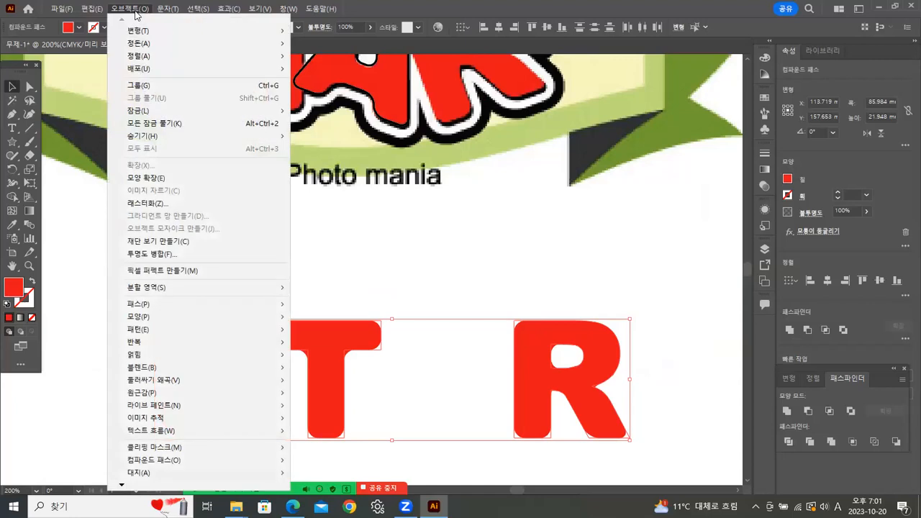
click(146, 178)
click(376, 297)
- Move the red S over the banner's S and copy the A's unfilled 1 pt black outline style to it
click(222, 347)
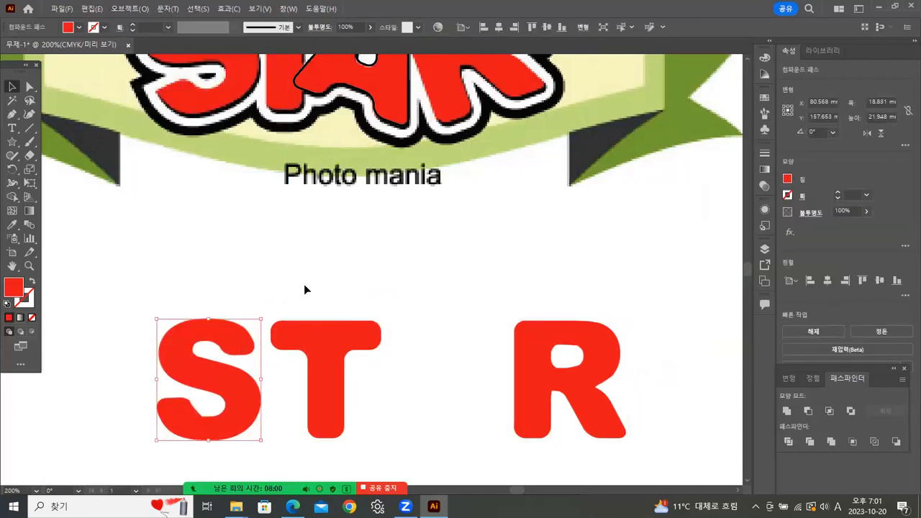
scroll(332, 269, up, 2)
drag(226, 411, 211, 95)
scroll(261, 311, up, 3)
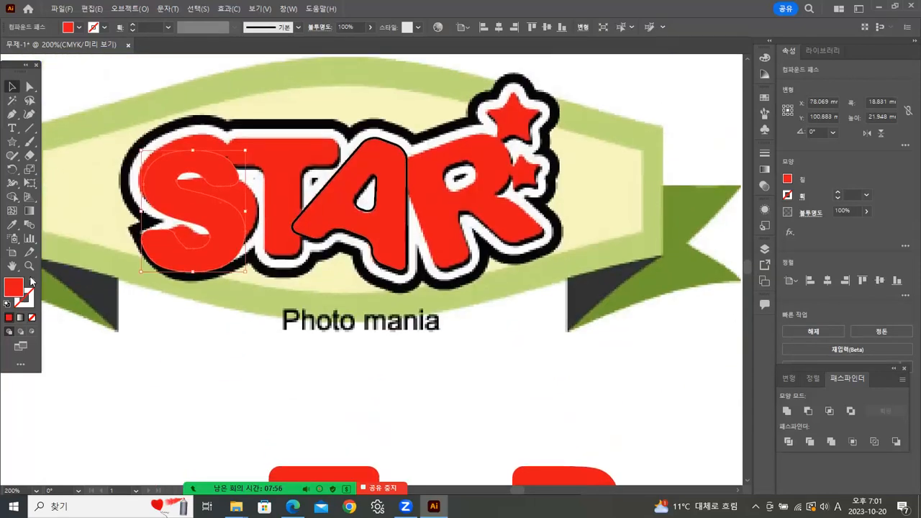
click(13, 225)
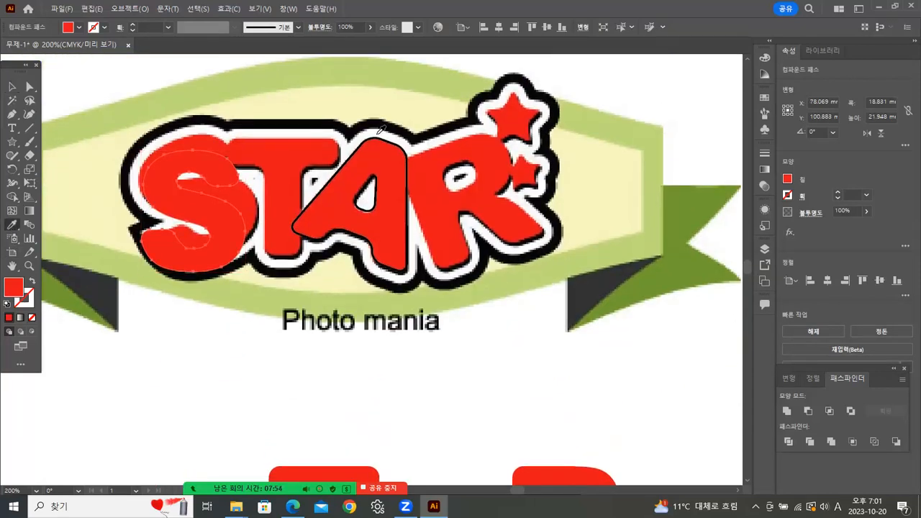
click(379, 136)
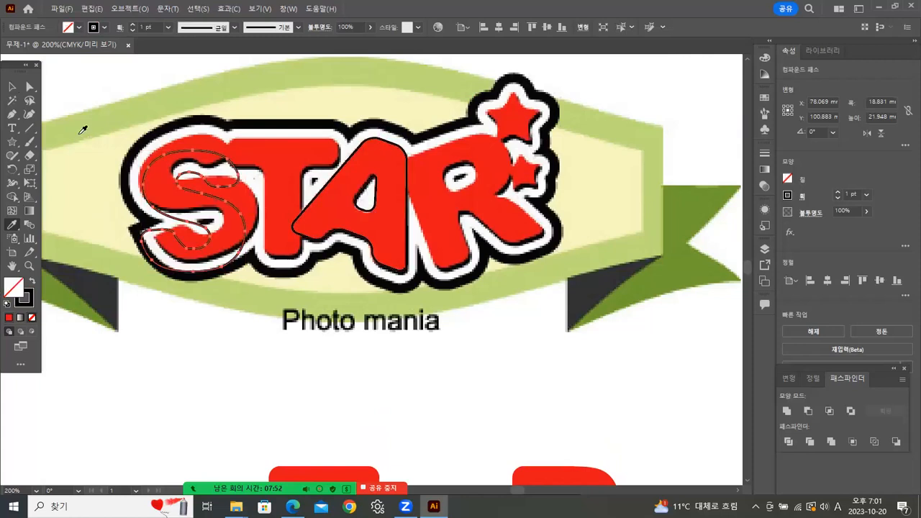
- Rotate the outlined S about 19° counter-clockwise and position it to match the banner's S
click(11, 87)
drag(238, 208, 239, 190)
drag(248, 258, 274, 238)
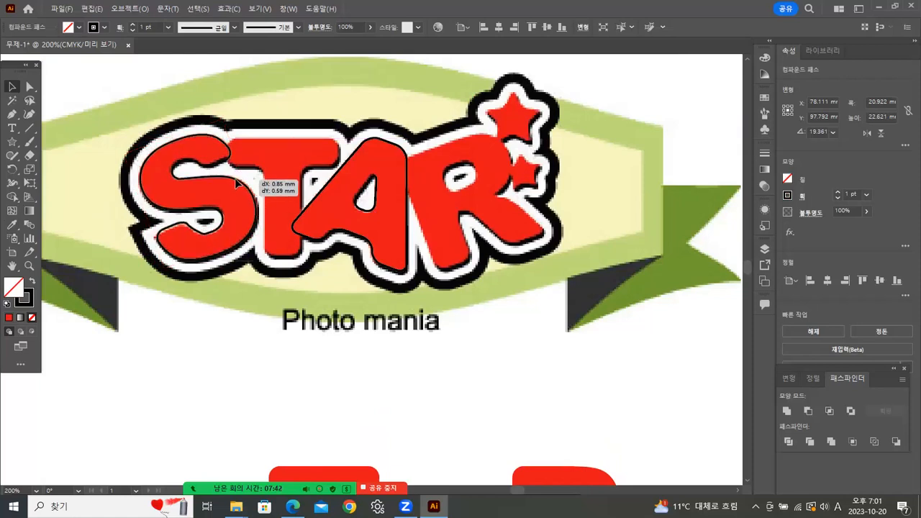
click(266, 367)
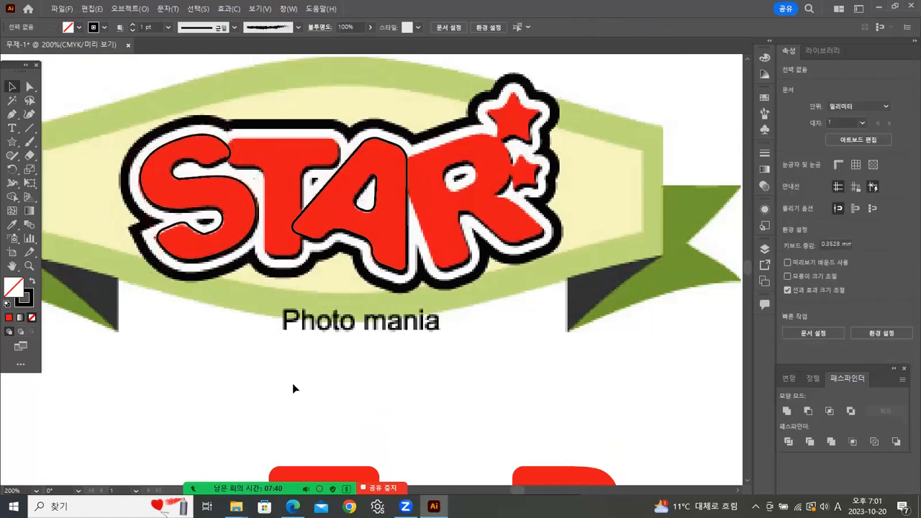
- Move the red T over the banner's T and give it the same unfilled 1 pt black outline
drag(267, 401, 245, 359)
drag(298, 456, 257, 126)
key(i)
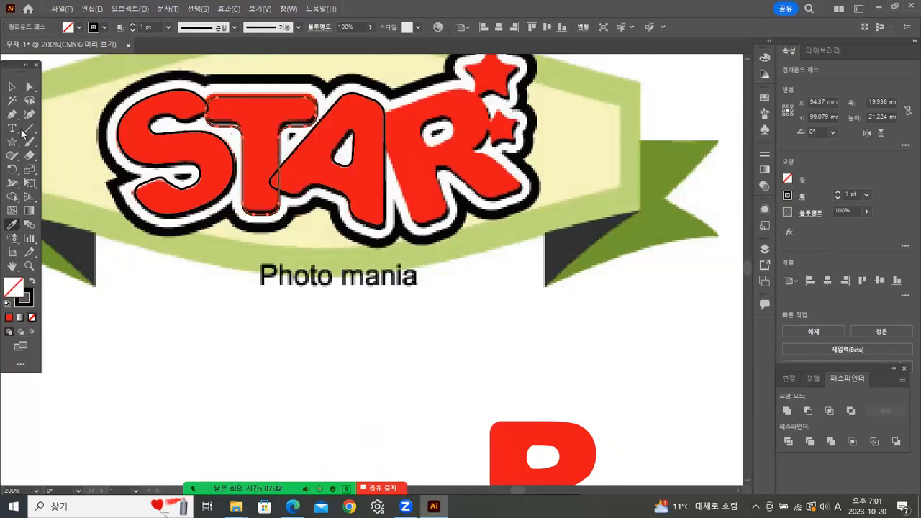
click(13, 87)
- Nudge the outlined T slightly upward to line it up with the banner's T
key(Up)
key(Up)
key(Up)
key(Up)
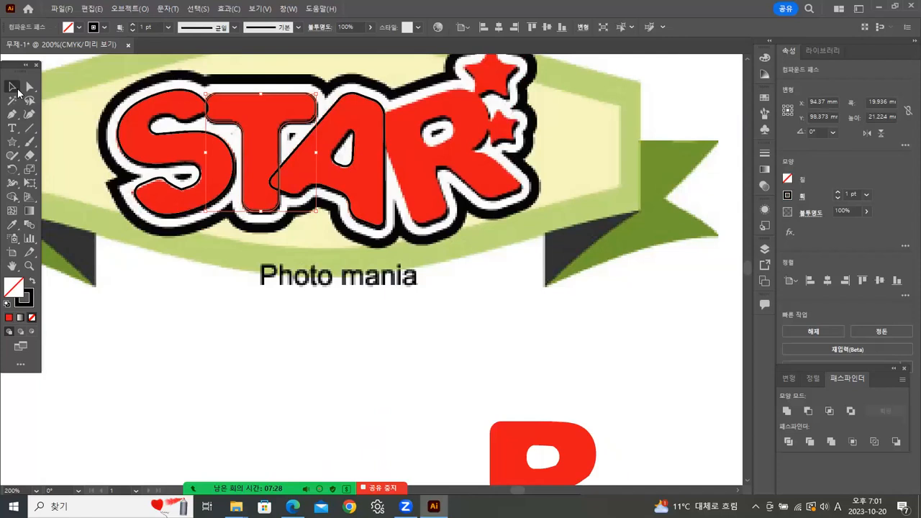
click(299, 334)
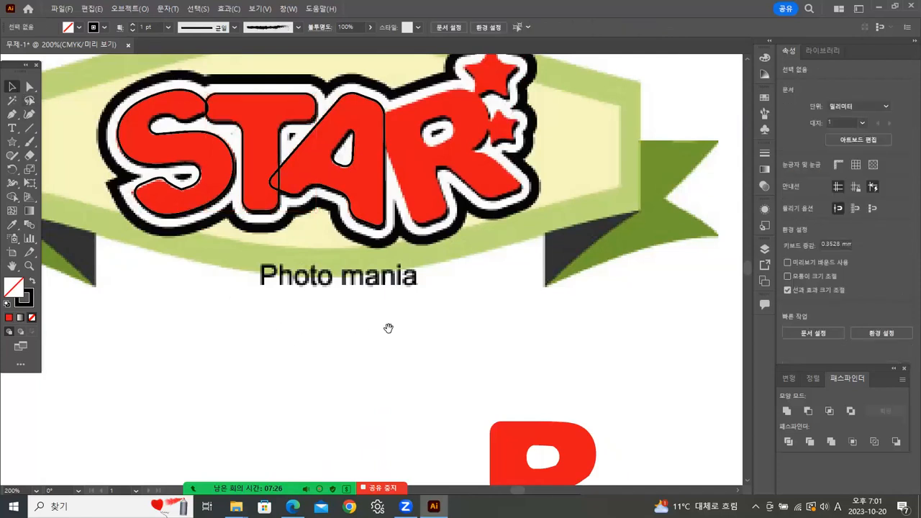
- Move the red R just below the banner's R and copy the A's unfilled black outline style to it
drag(387, 328, 237, 328)
drag(365, 432, 289, 166)
click(11, 226)
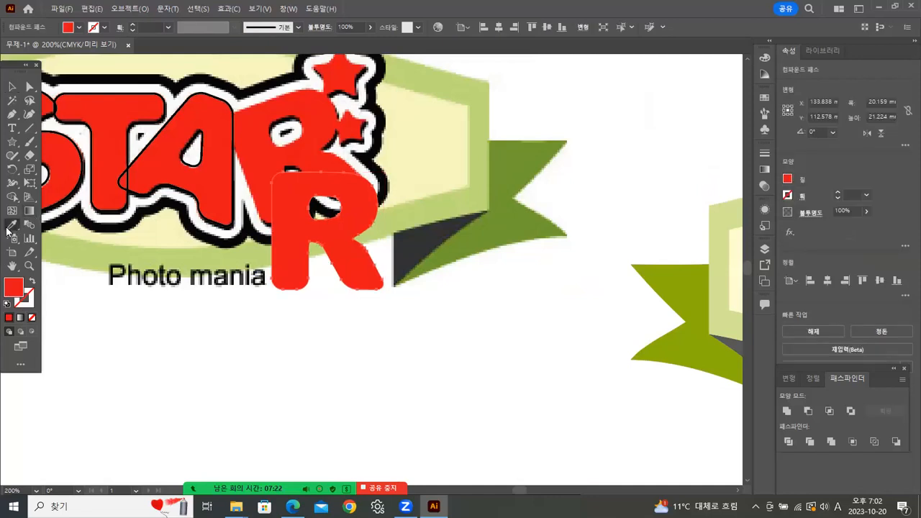
click(236, 189)
click(12, 86)
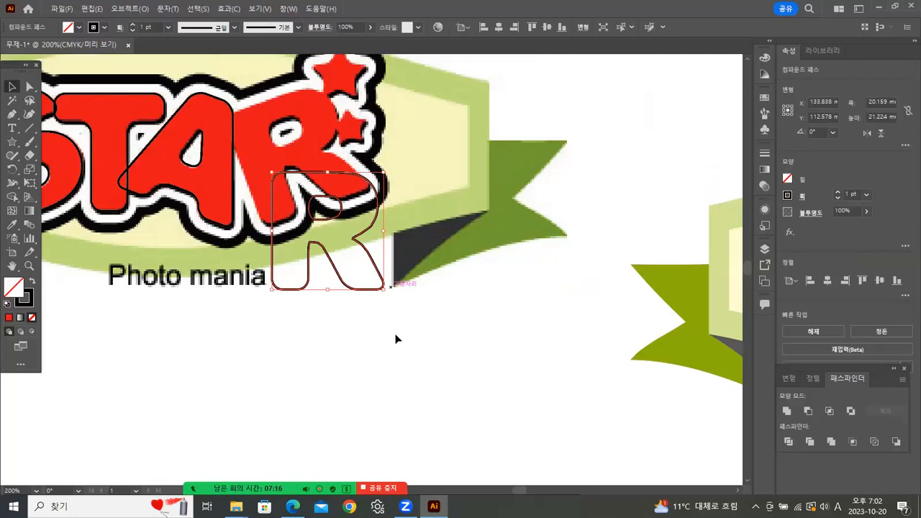
- Rotate the outlined R about 19° counter-clockwise and fit it over the banner's R
scroll(397, 337, right, 1)
drag(377, 291, 395, 268)
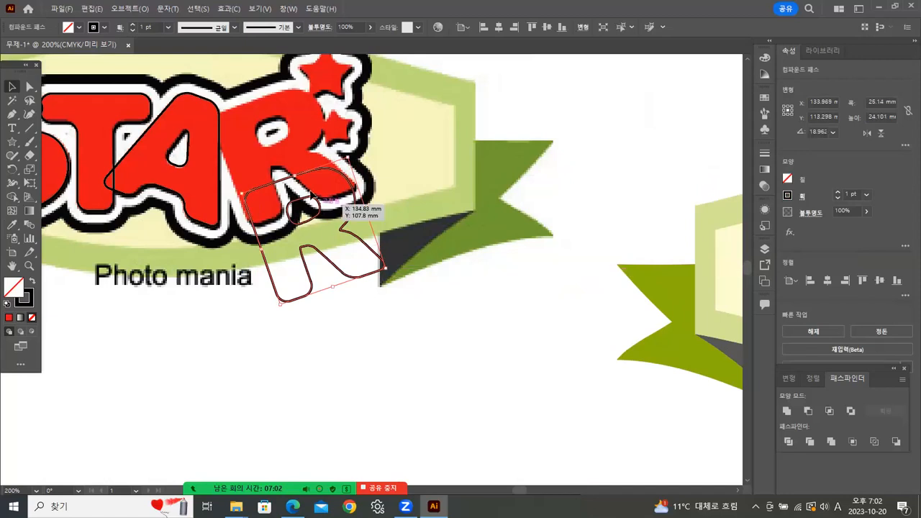
drag(287, 175, 257, 95)
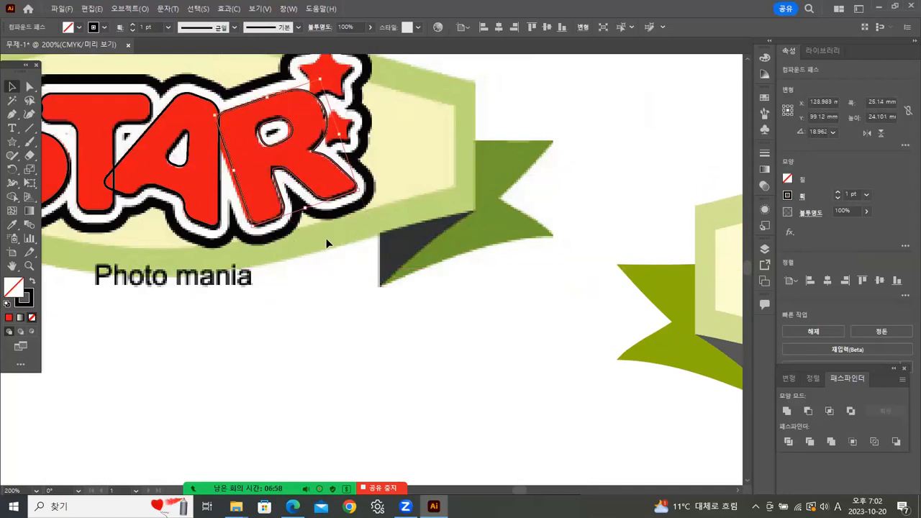
click(399, 236)
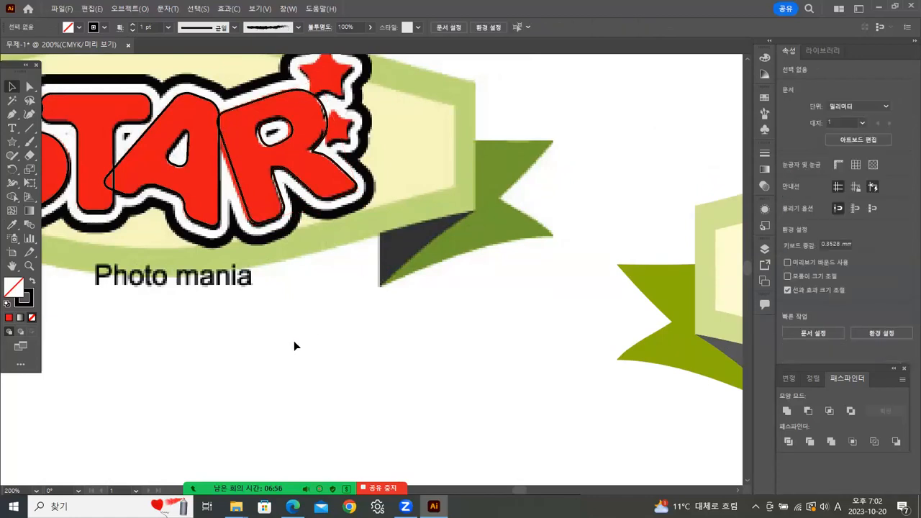
click(270, 191)
drag(281, 192, 272, 193)
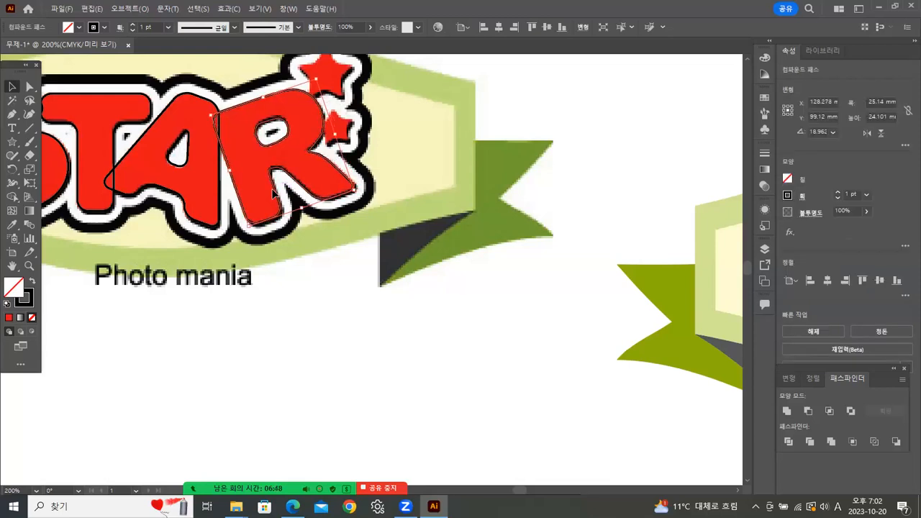
click(379, 300)
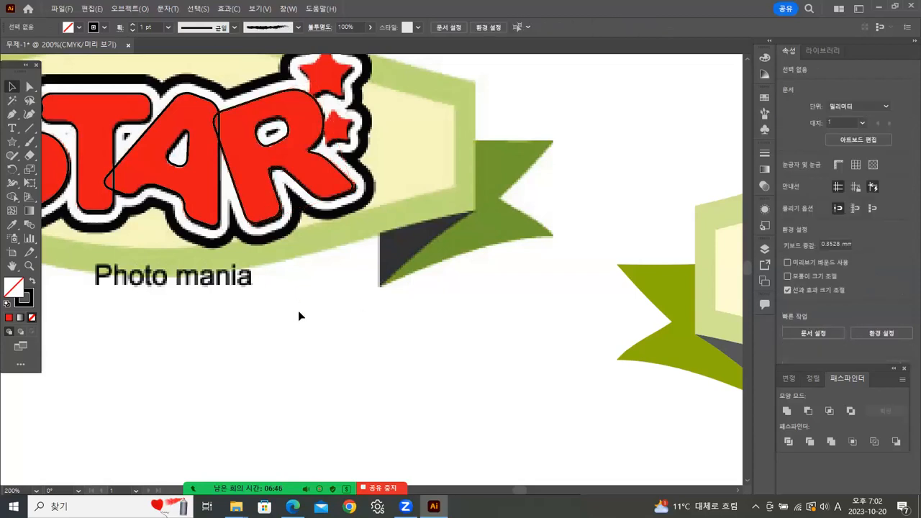
- Move all four outlined STAR letters together straight down into the empty area below the Photo mania text
drag(311, 268, 499, 242)
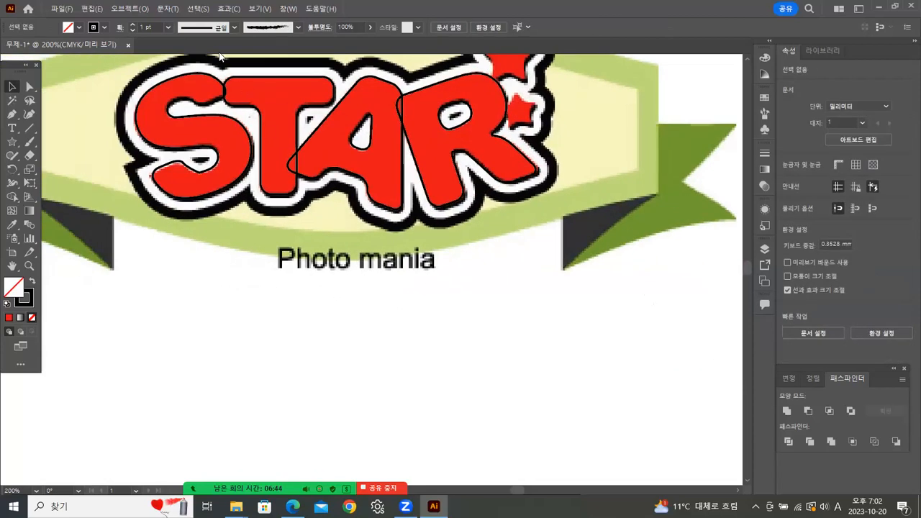
click(422, 90)
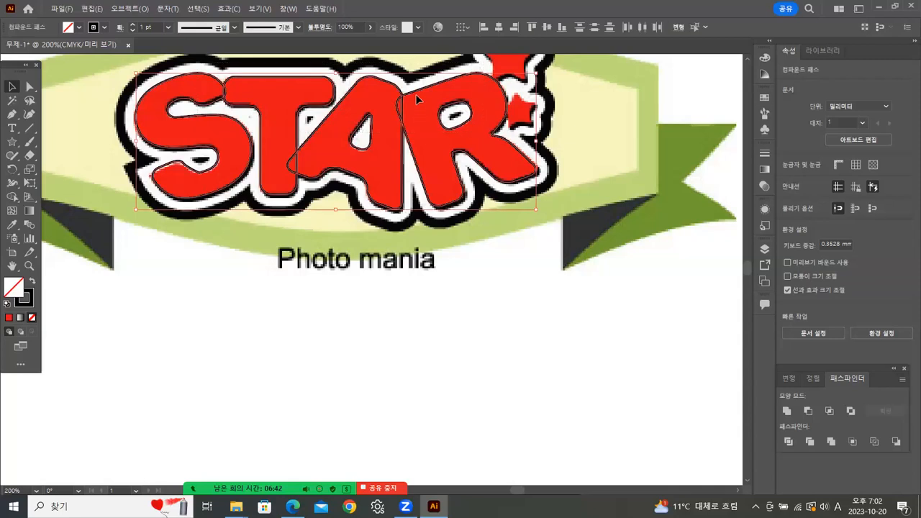
drag(422, 90, 421, 347)
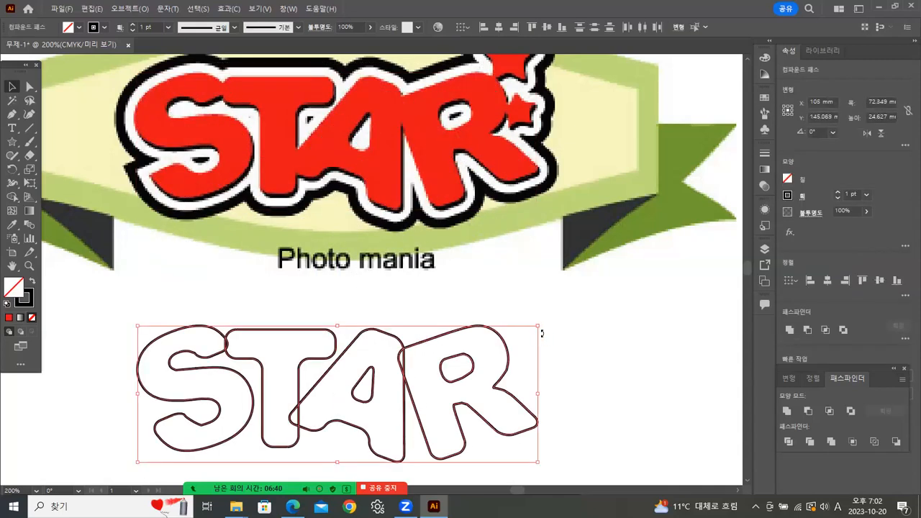
- Fill the four letters with the red sampled from the banner's S, leaving them without a stroke
click(11, 224)
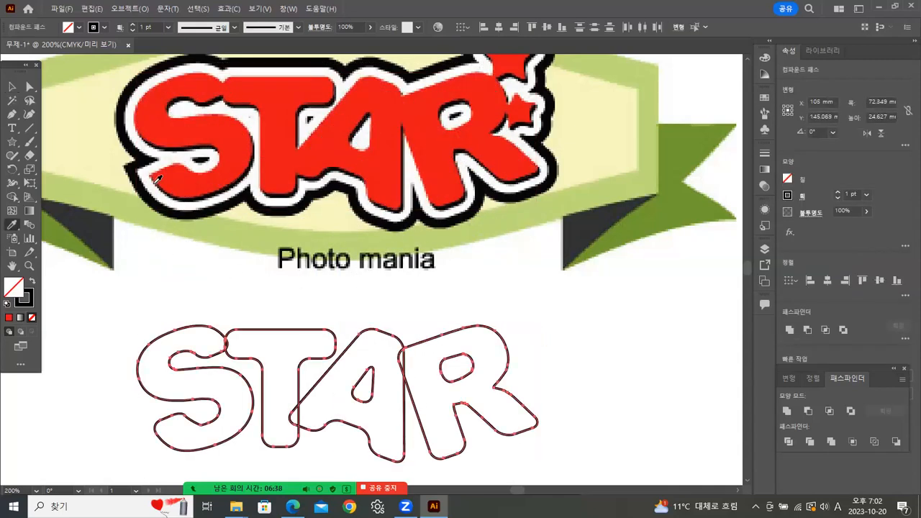
click(164, 184)
click(13, 89)
click(640, 371)
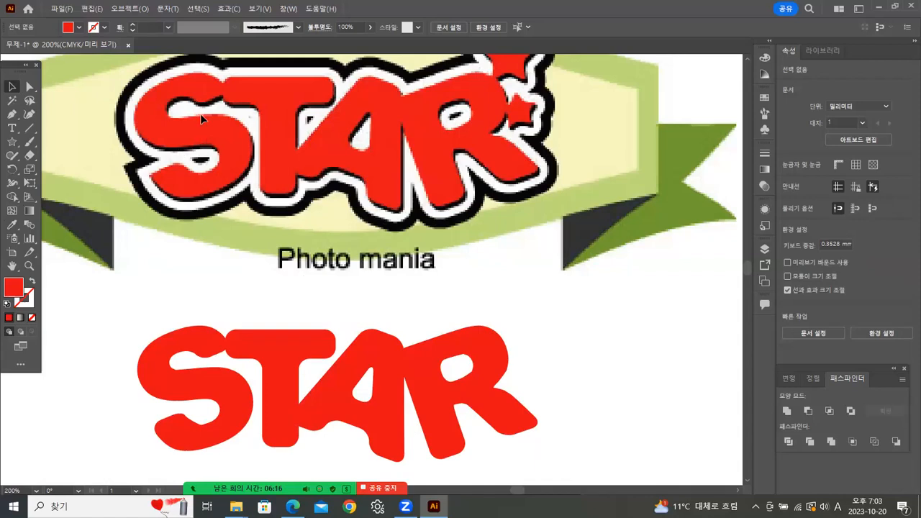
- Unite the four red STAR letters into a single shape with Pathfinder
drag(119, 323, 518, 408)
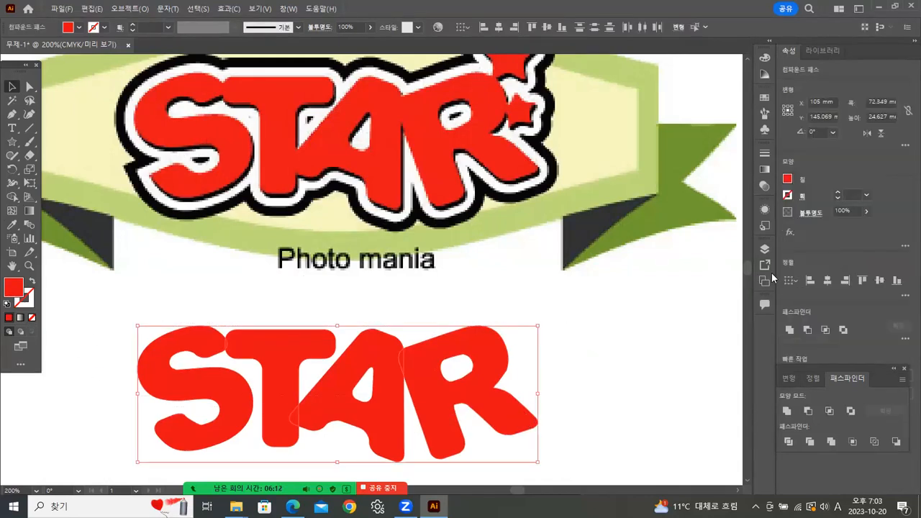
click(284, 9)
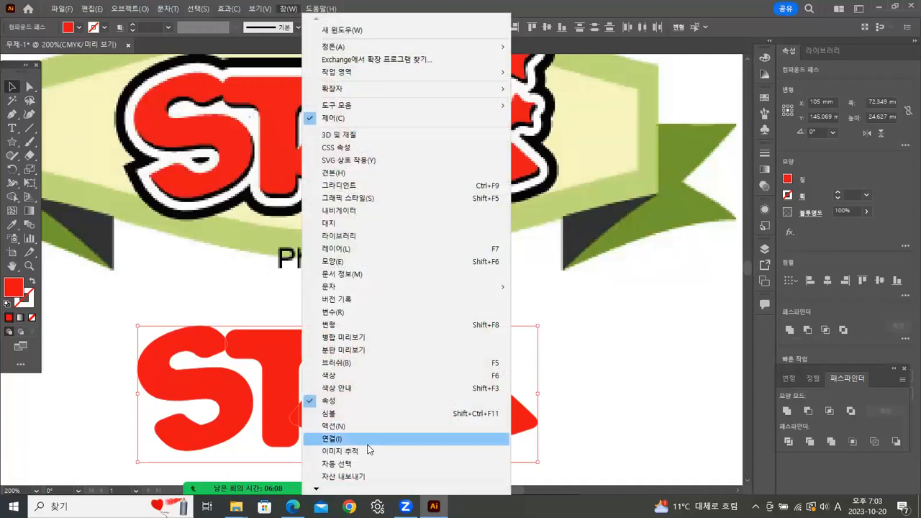
mouse_move(315, 489)
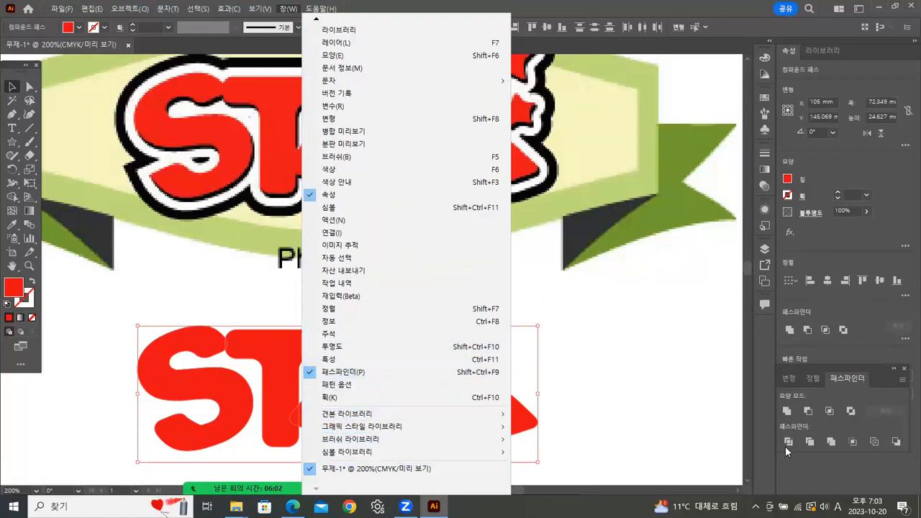
click(786, 412)
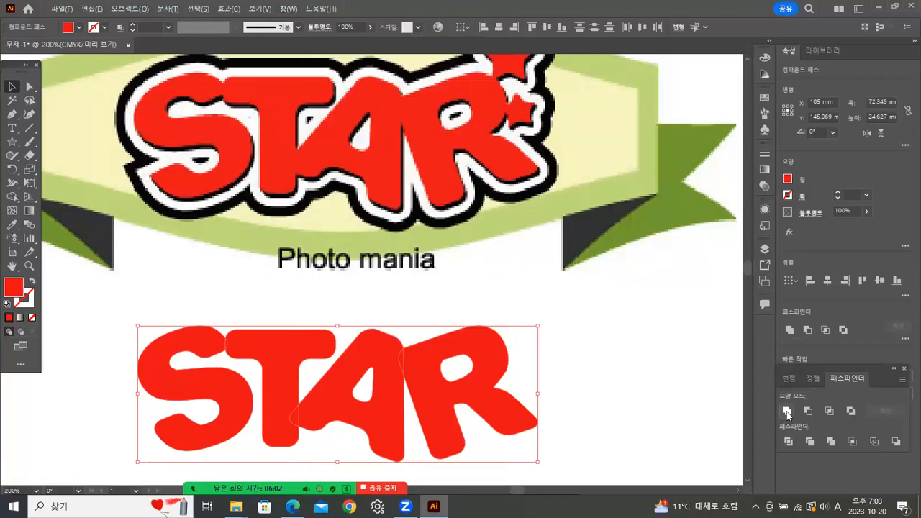
click(682, 388)
click(471, 401)
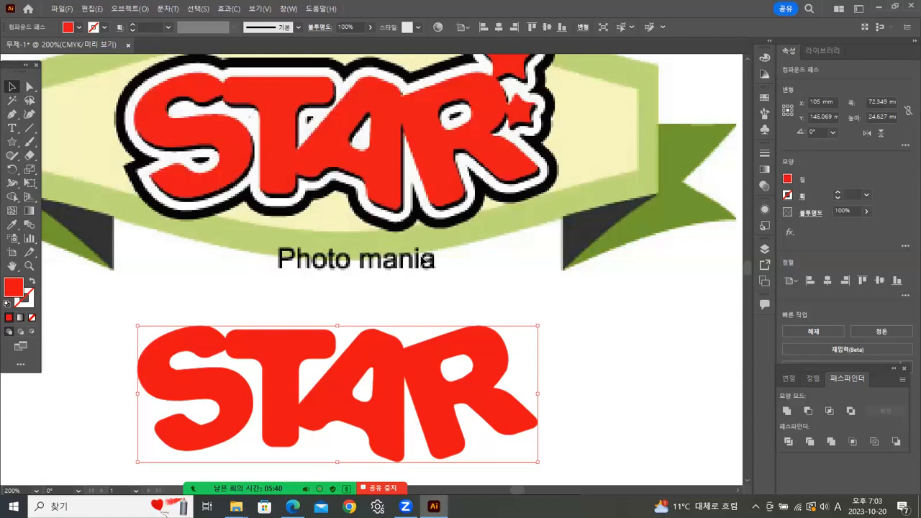
click(451, 203)
key(alt+Tab)
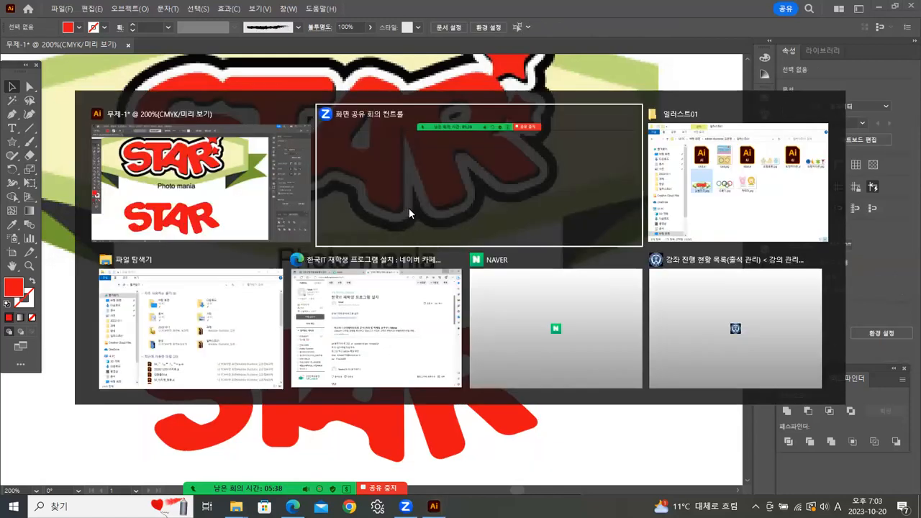
key(super+Tab)
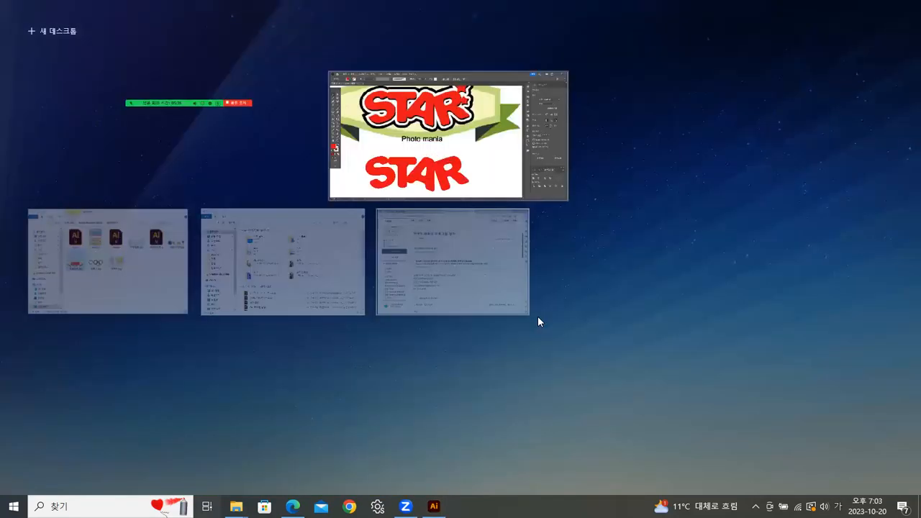
click(463, 165)
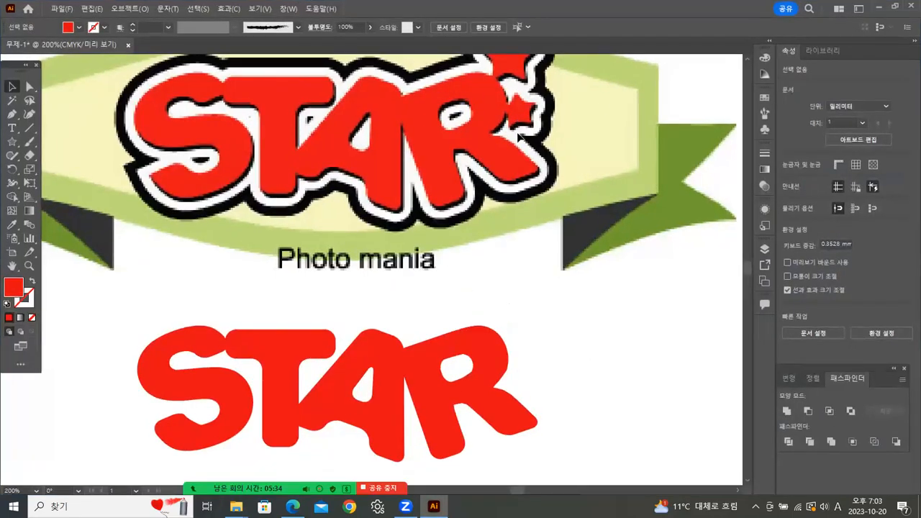
- Draw a red five-pointed star about 9.7 mm wide beside the banner's larger star
scroll(524, 247, up, 2)
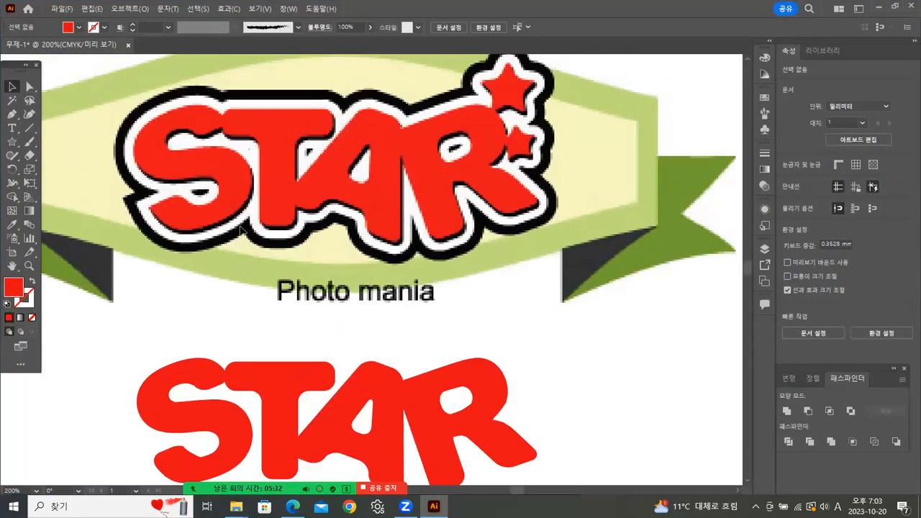
click(11, 142)
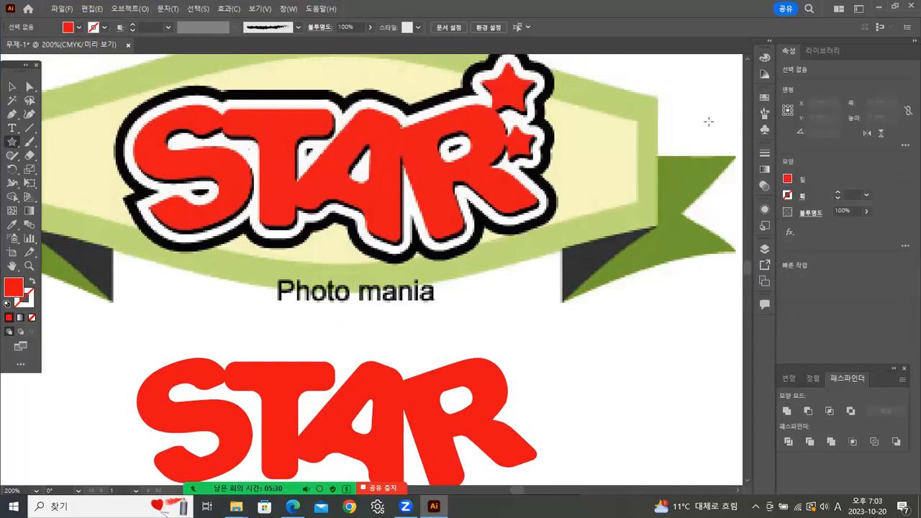
mouse_move(506, 86)
mouse_down()
mouse_move(528, 105)
mouse_move(549, 87)
mouse_move(589, 93)
mouse_move(582, 86)
mouse_up()
click(12, 87)
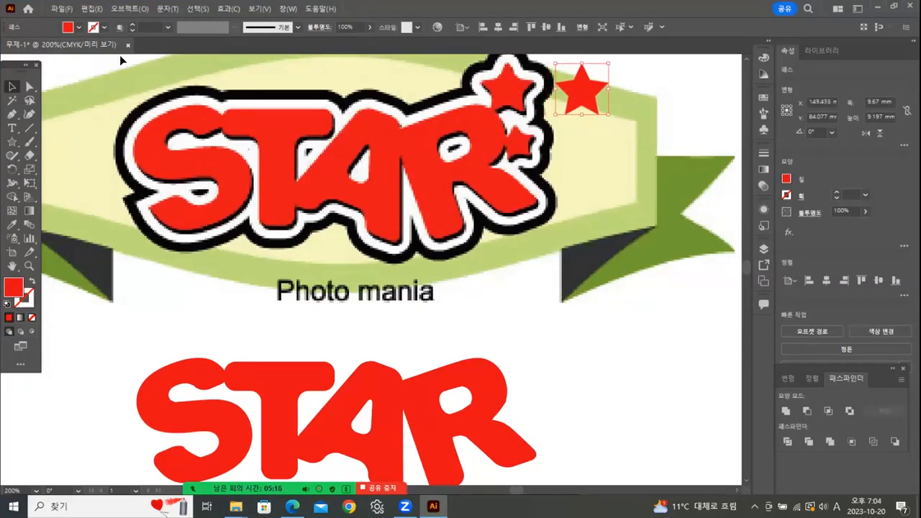
- Try the Round Corners effect on the new star with a 2 mm radius
click(229, 8)
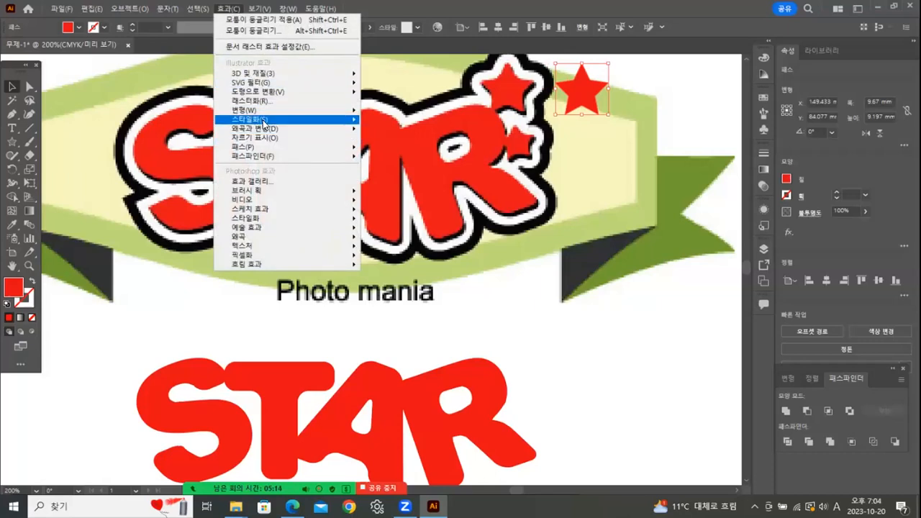
mouse_move(263, 125)
click(417, 146)
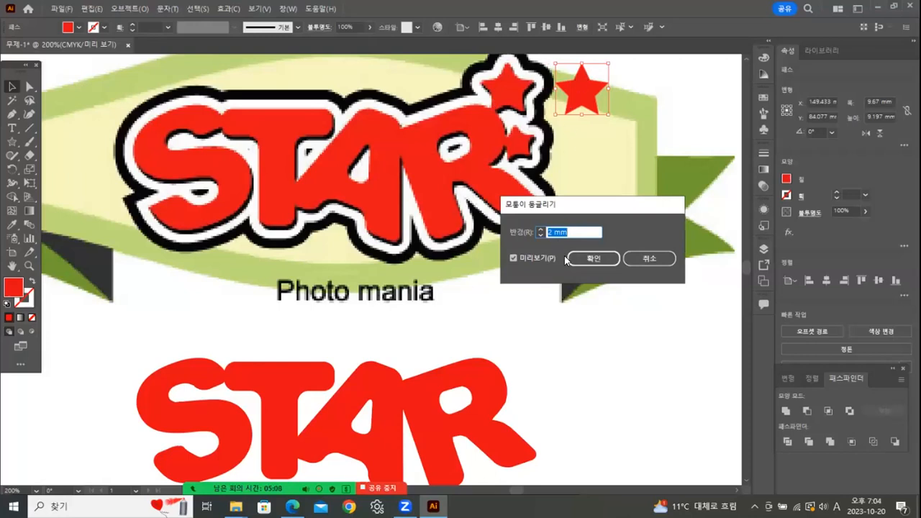
click(590, 259)
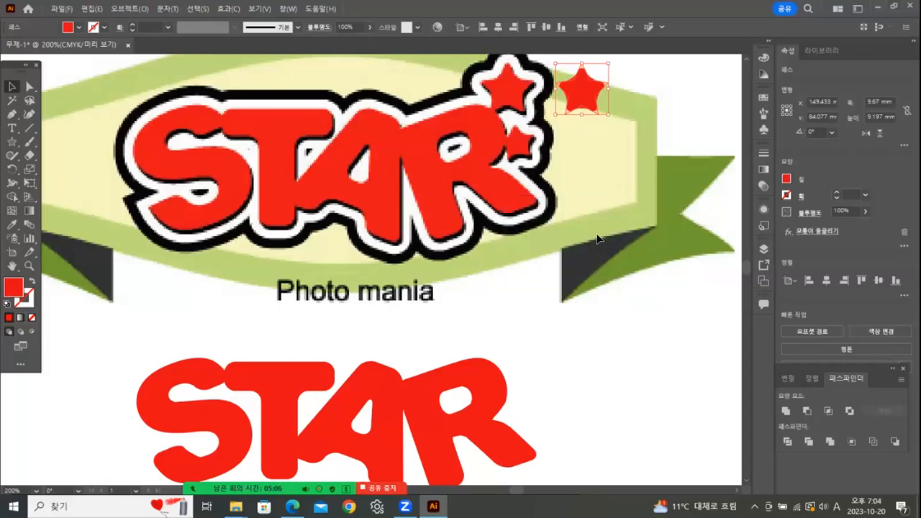
key(ctrl+z)
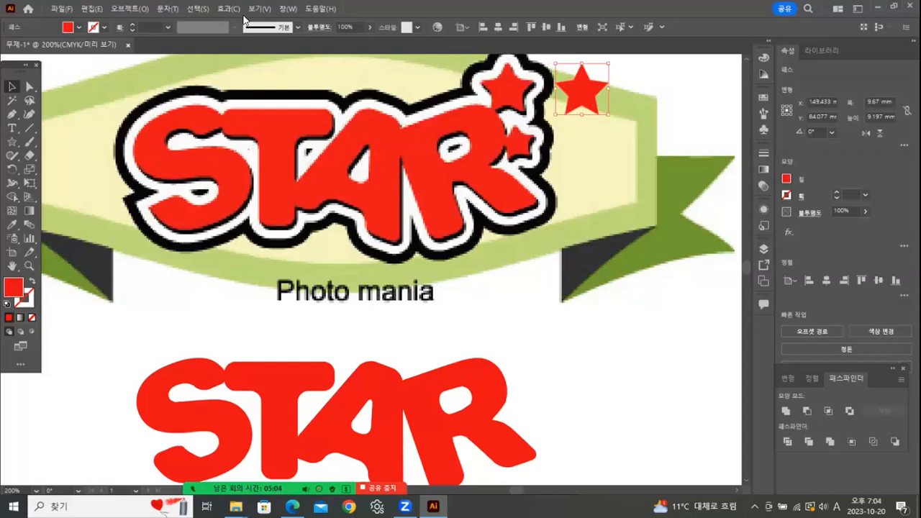
- Try the Round Corners effect on the new star with a radius smaller than 2 mm
click(227, 9)
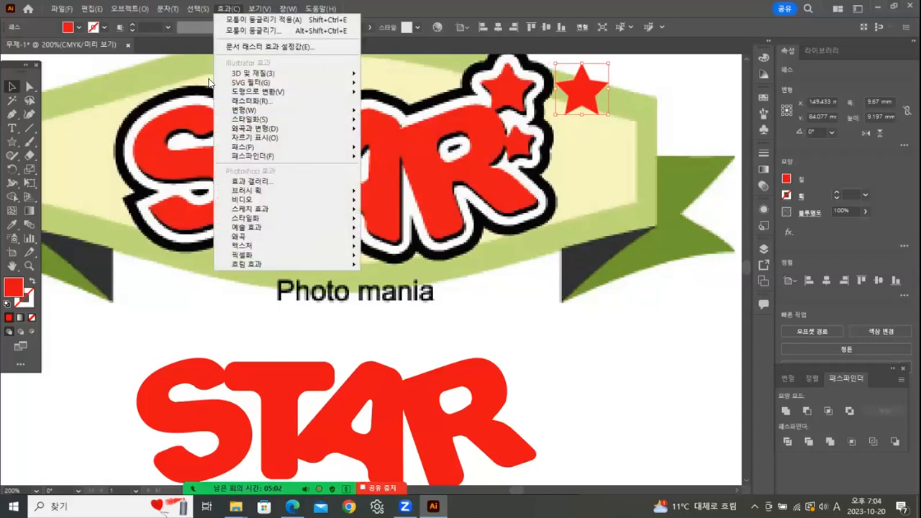
mouse_move(249, 120)
click(387, 147)
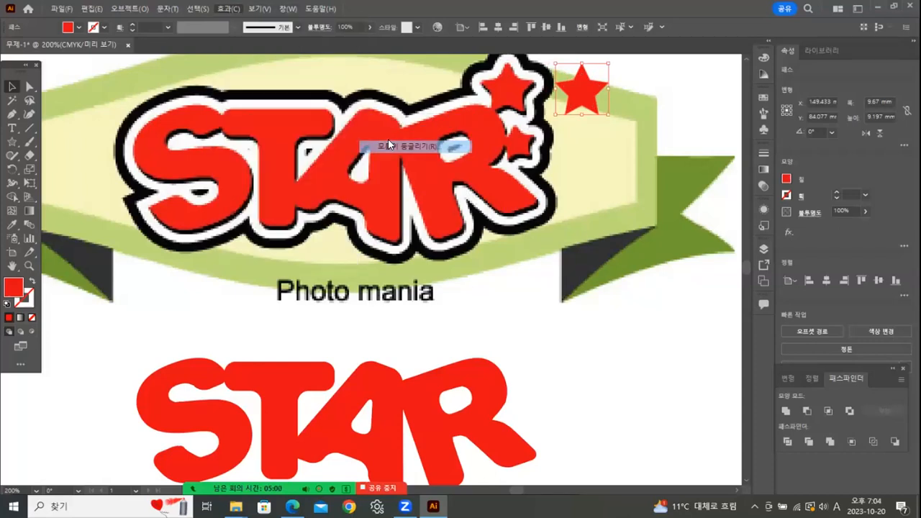
click(550, 232)
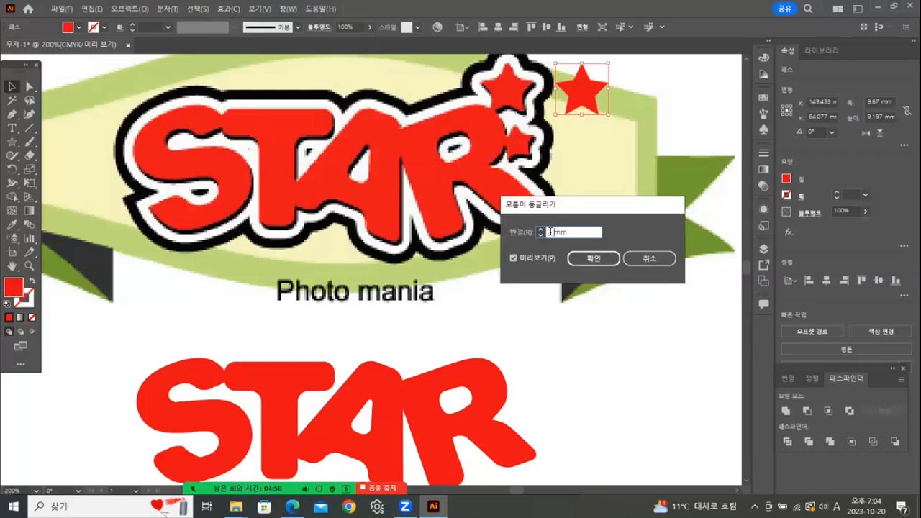
click(593, 259)
click(680, 141)
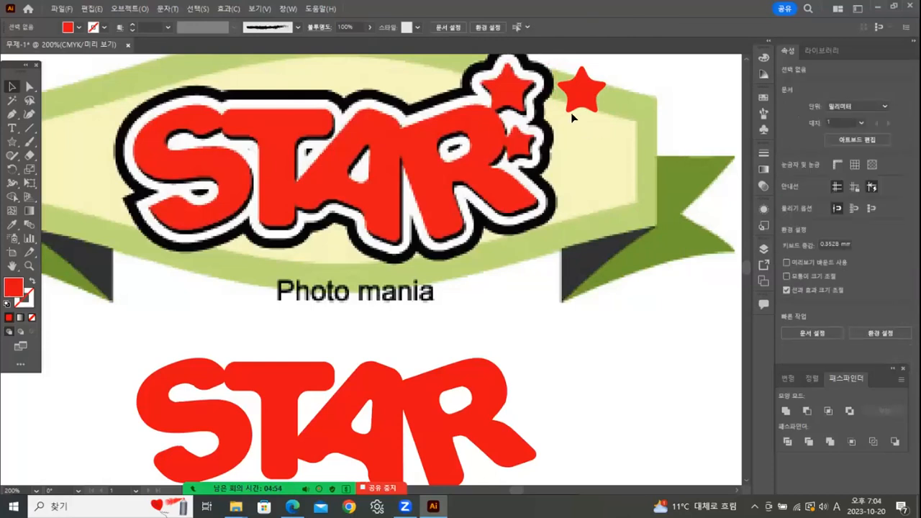
- Try expanding the rounded star's appearance, then undo back to the sharp-cornered star
click(573, 103)
click(129, 8)
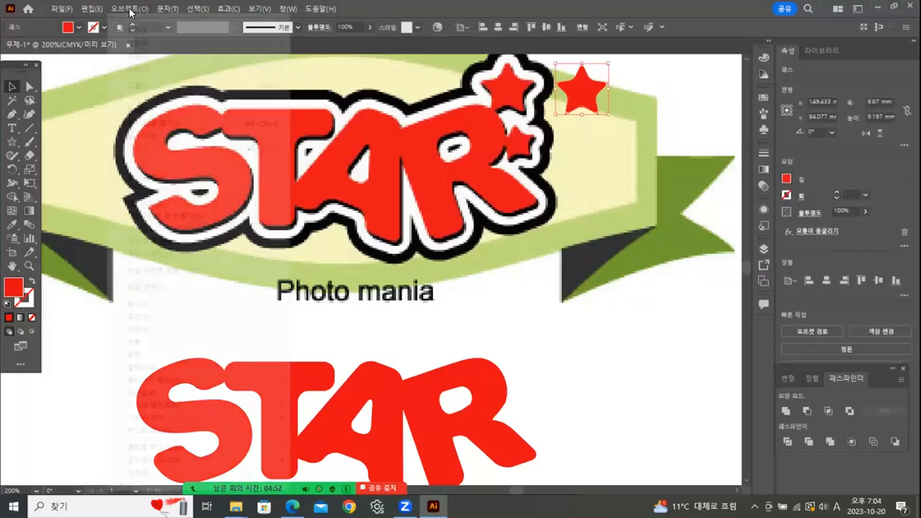
click(147, 178)
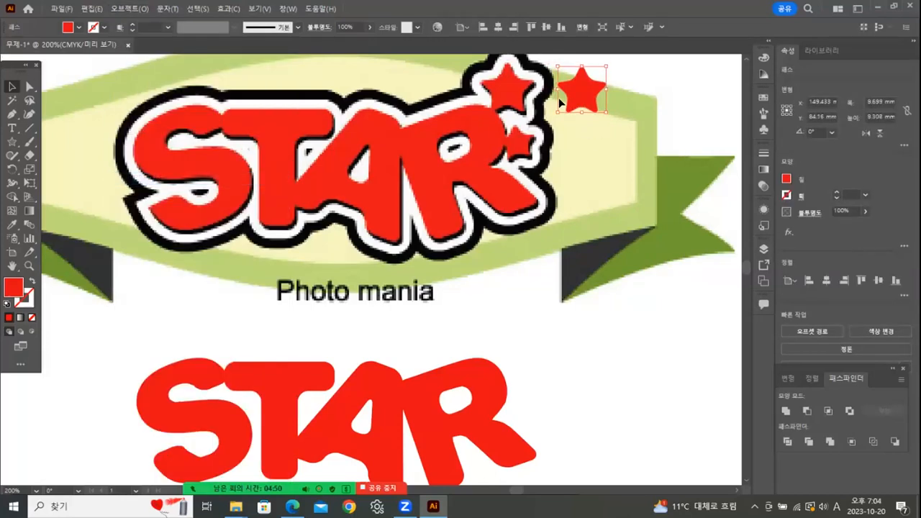
click(690, 107)
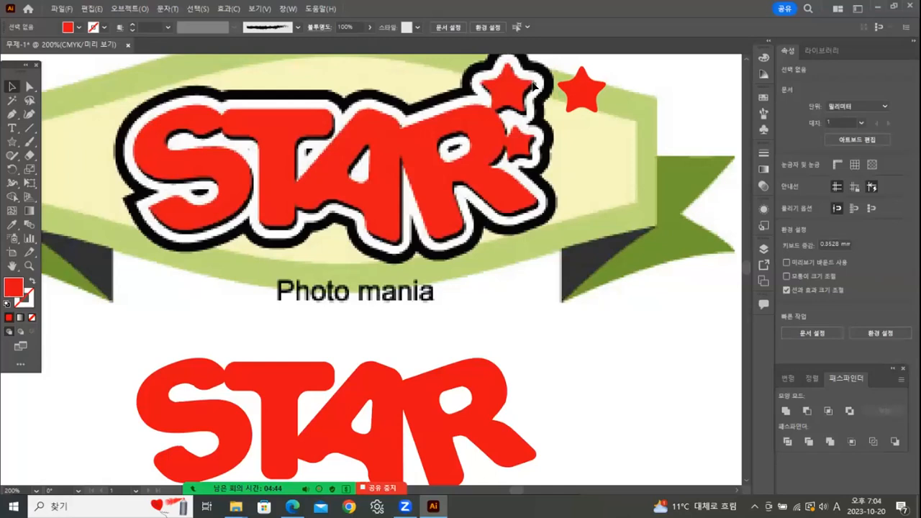
key(ctrl+z)
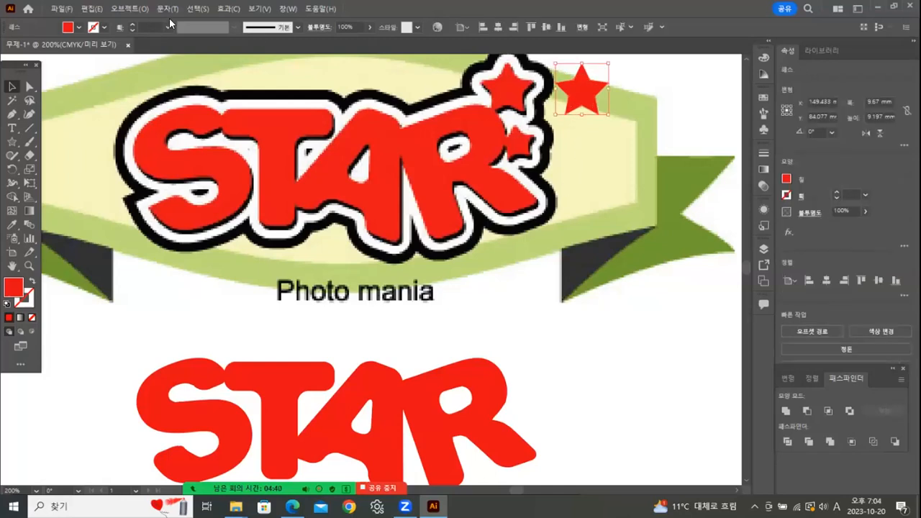
- Try the Round Corners effect on the red star with a 0.5 mm radius
click(229, 8)
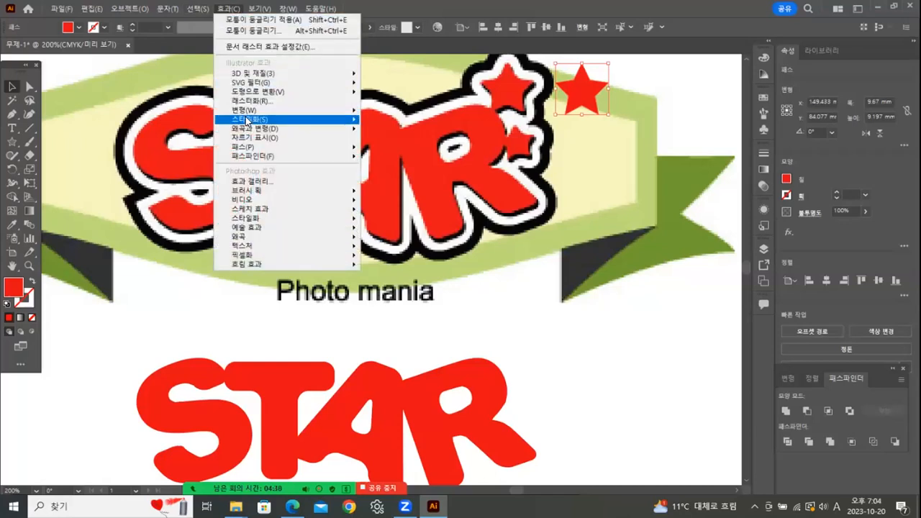
mouse_move(248, 119)
click(401, 146)
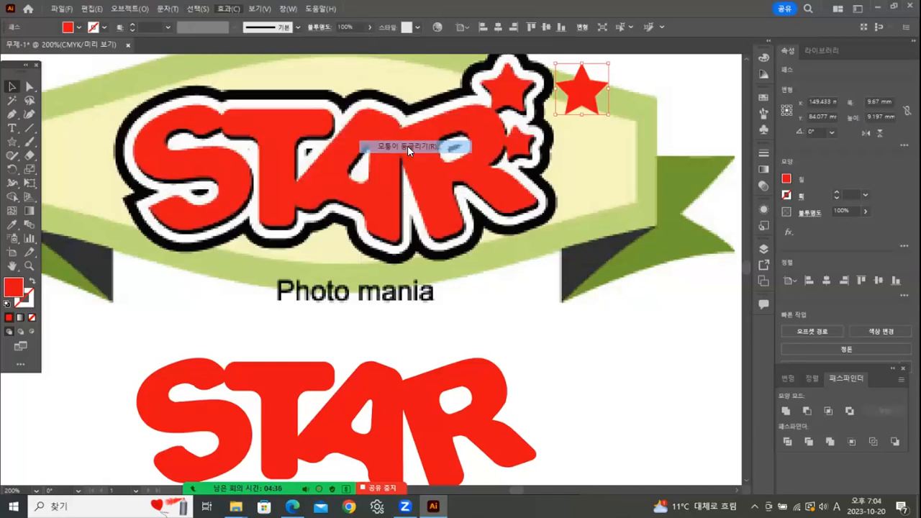
text(0)
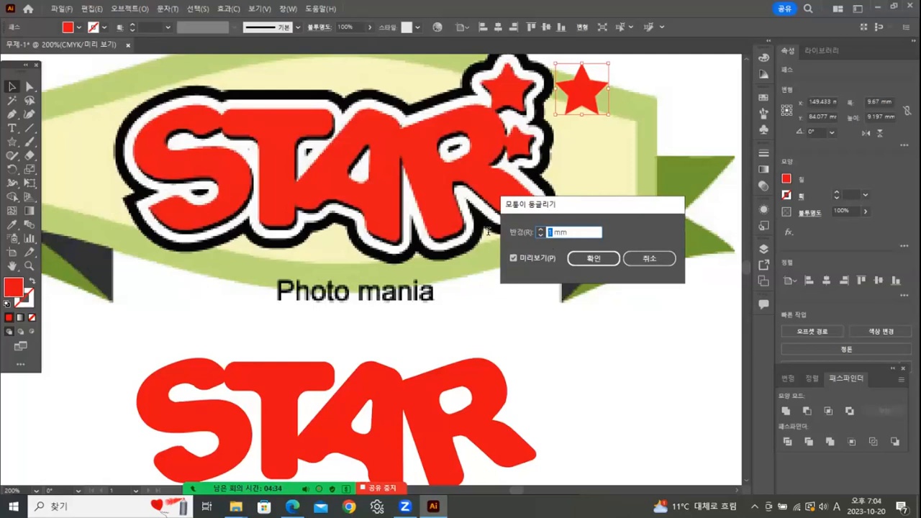
text(.5)
click(590, 258)
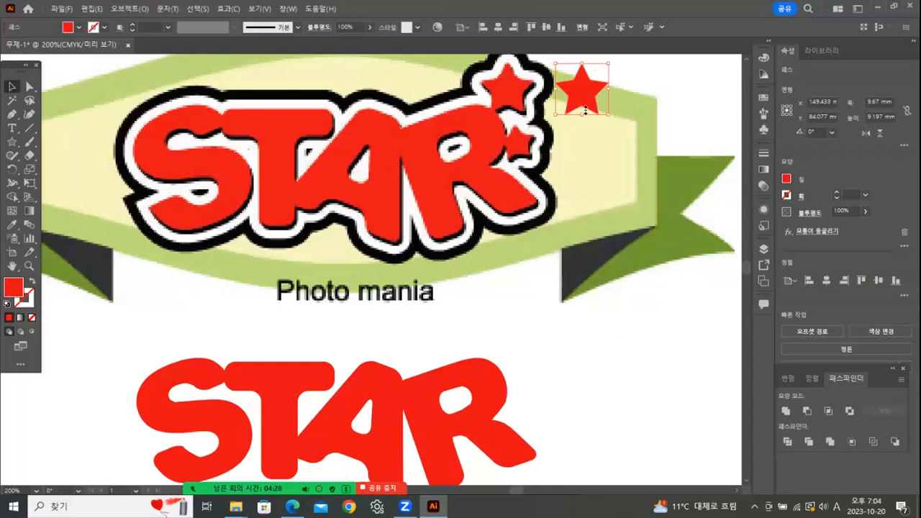
click(638, 74)
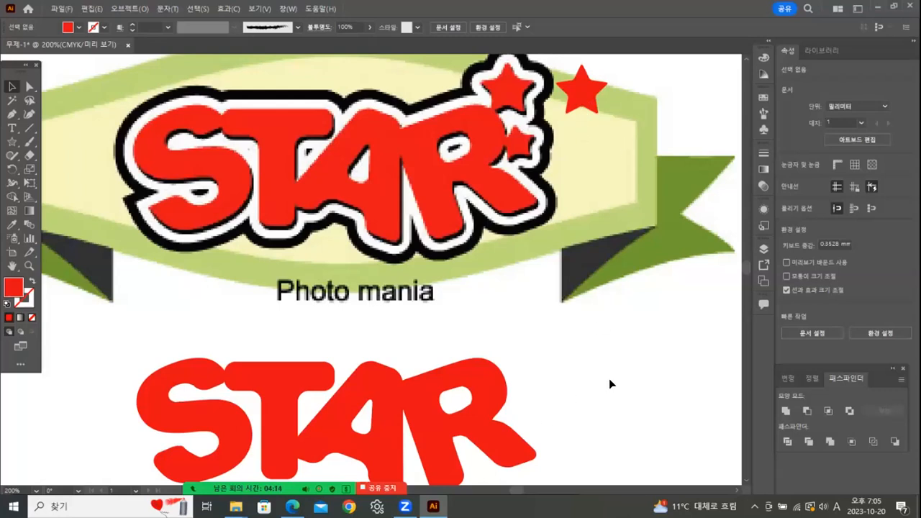
- Move the sharp-cornered star farther from the lettering and apply the Round Corners effect with a 1 mm radius
mouse_move(581, 91)
mouse_down()
mouse_move(506, 84)
mouse_move(661, 74)
mouse_up()
click(218, 11)
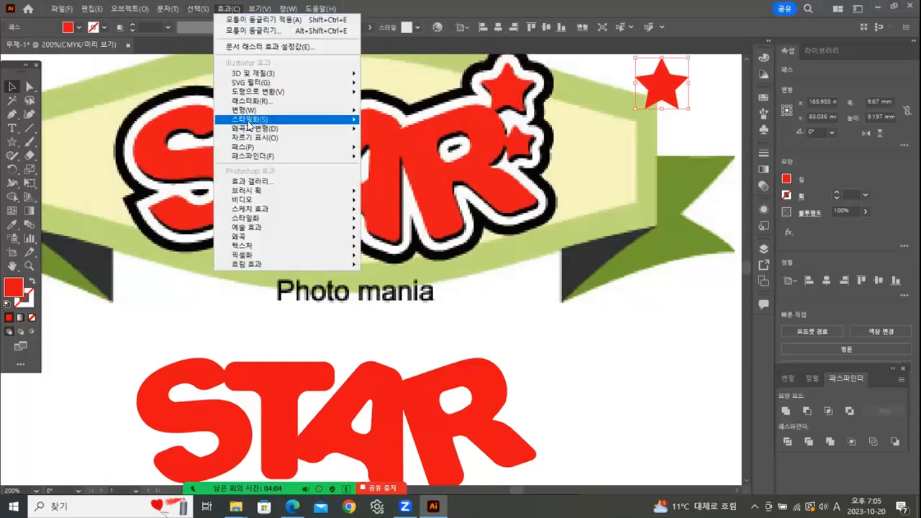
mouse_move(248, 126)
click(413, 146)
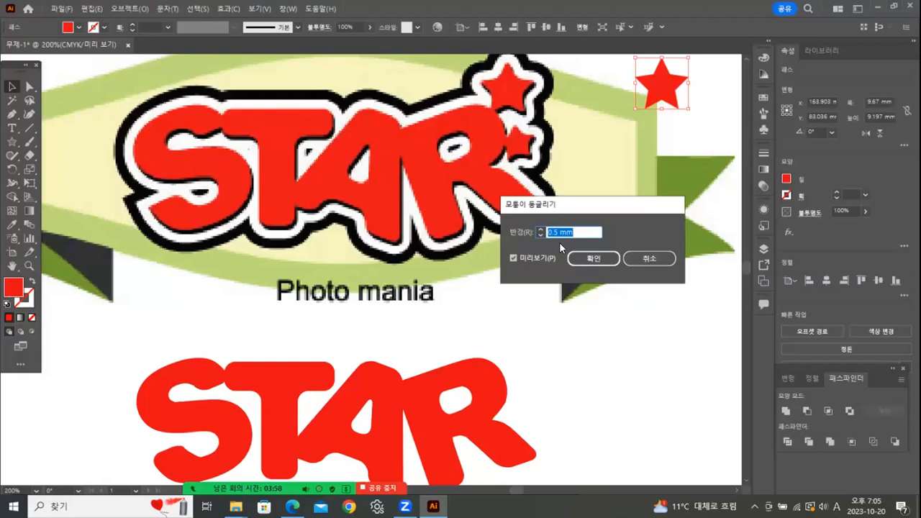
drag(558, 232, 531, 230)
text(1)
click(593, 256)
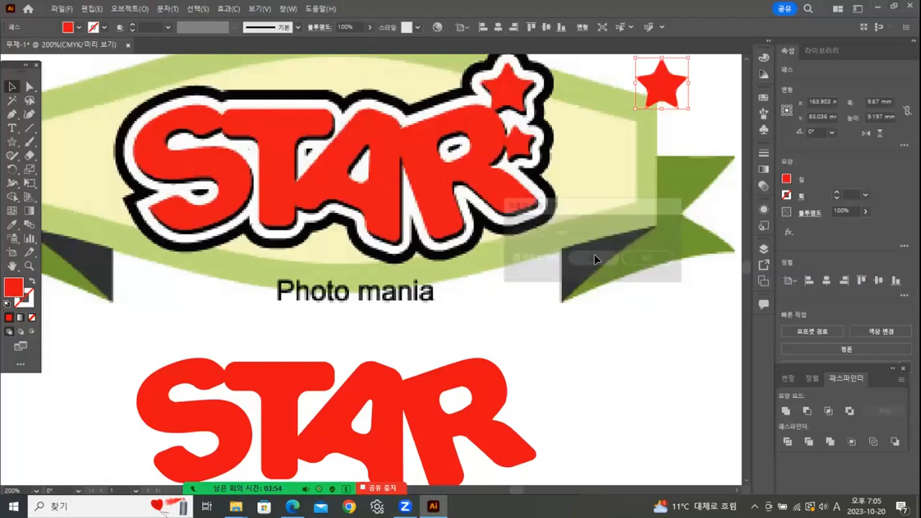
- Expand the appearance of the rounded star so its corners become real path geometry
click(680, 117)
click(667, 97)
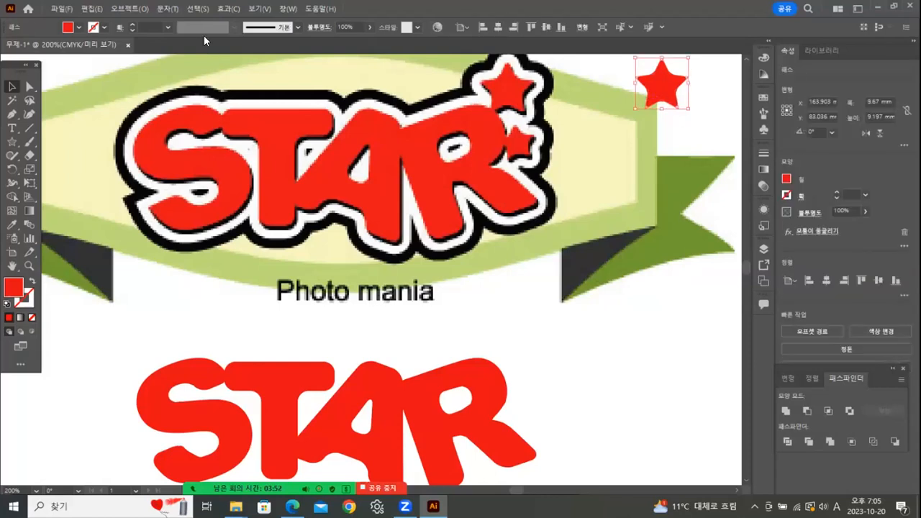
click(220, 10)
mouse_move(130, 9)
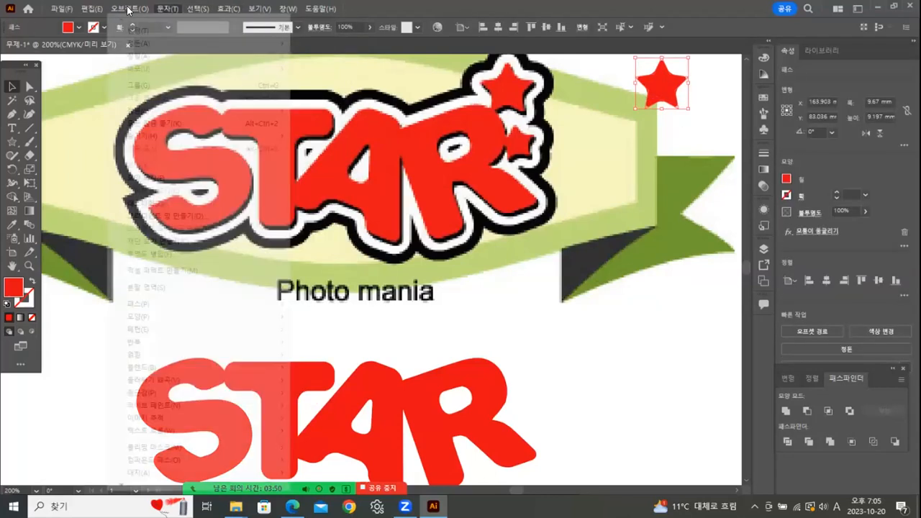
click(143, 178)
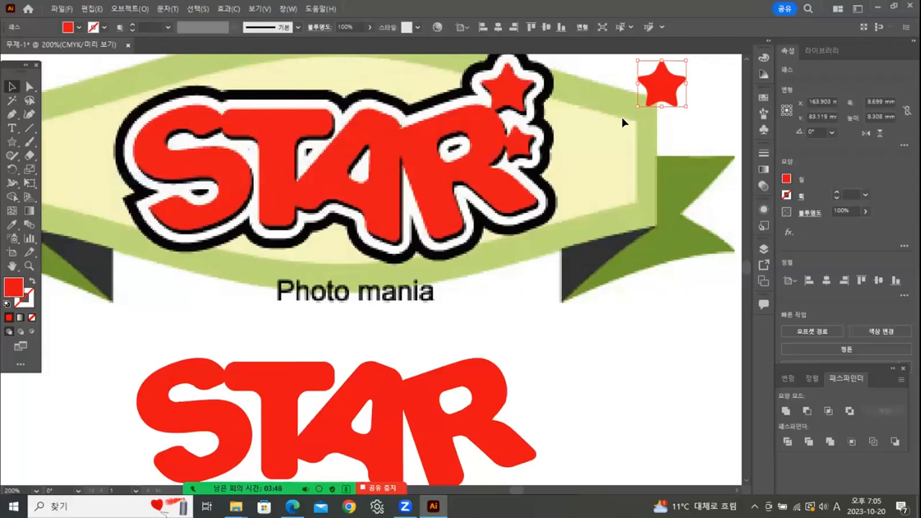
click(683, 103)
- Place a scaled-down copy of the rounded star, about 6.3 mm wide, over the banner's smaller star with no fill and a black outline
drag(662, 89, 629, 89)
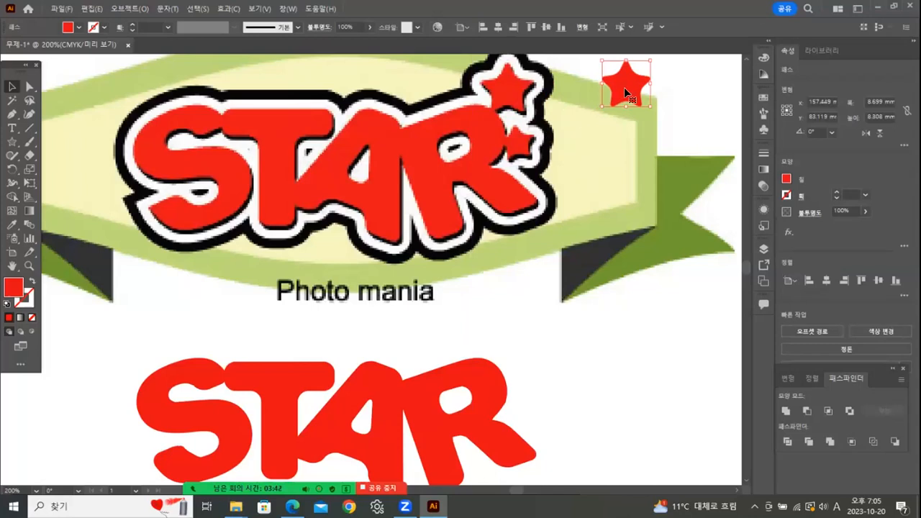
drag(624, 87, 517, 141)
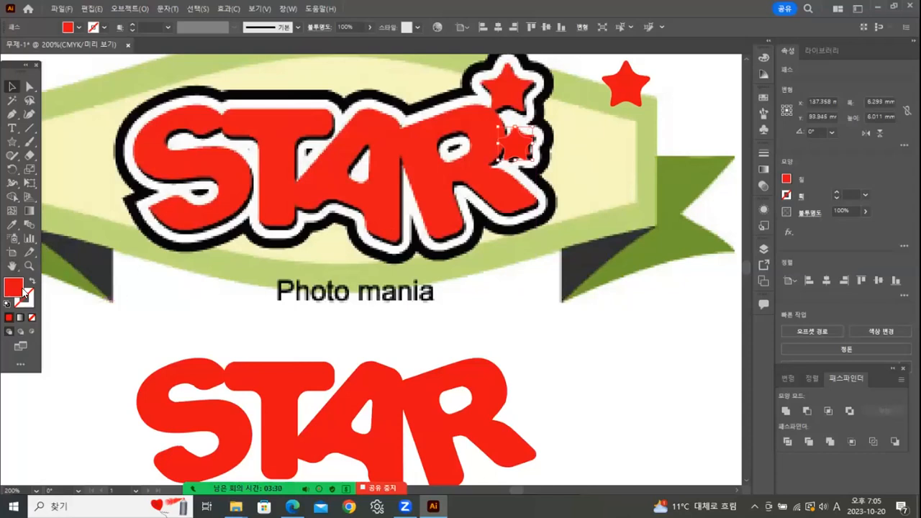
click(6, 305)
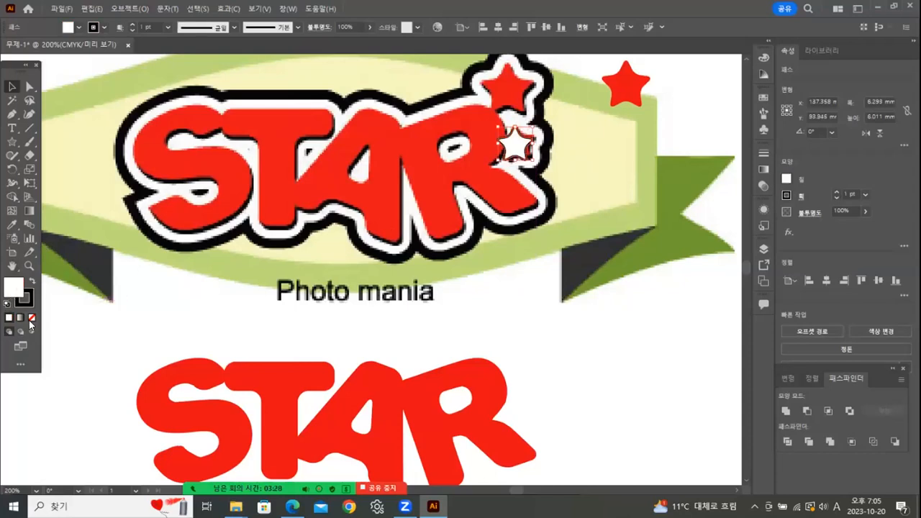
click(31, 318)
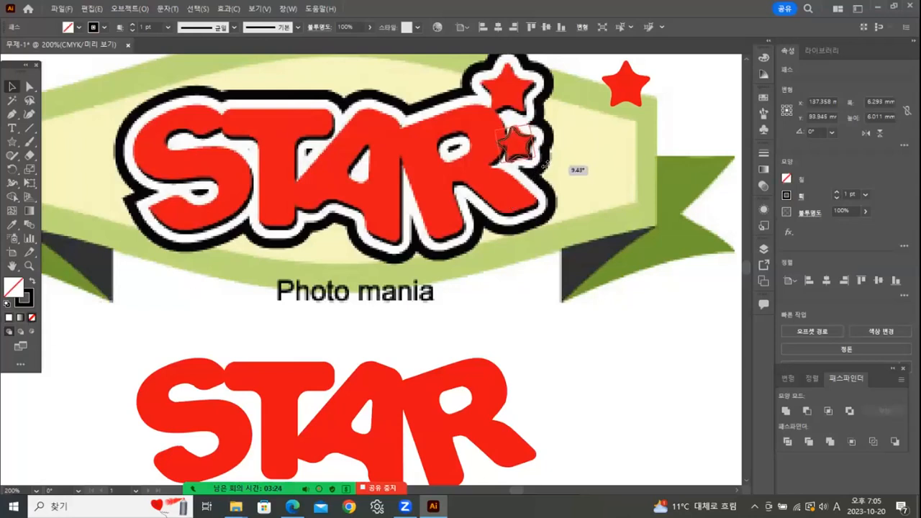
- Rotate the outlined small star about 9.4° and nudge it slightly right and up to match the banner's smaller star
click(29, 265)
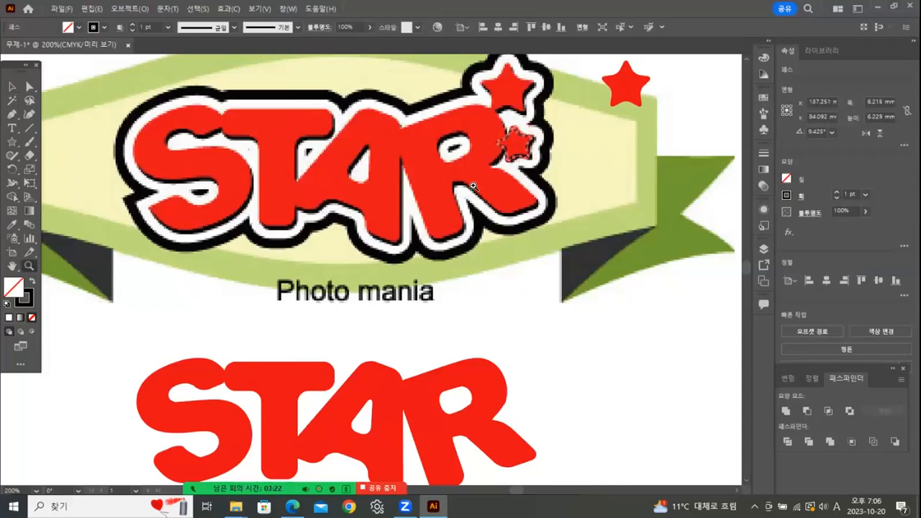
click(510, 180)
click(432, 219)
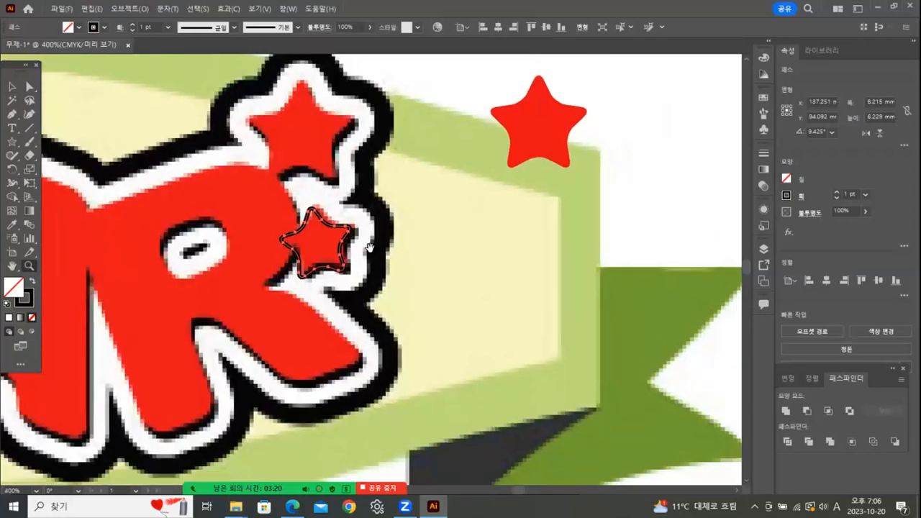
click(12, 86)
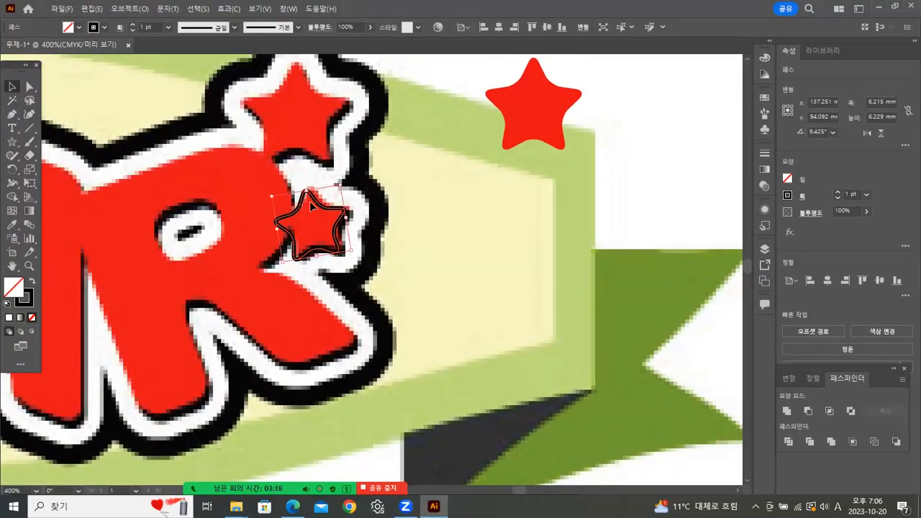
key(Right)
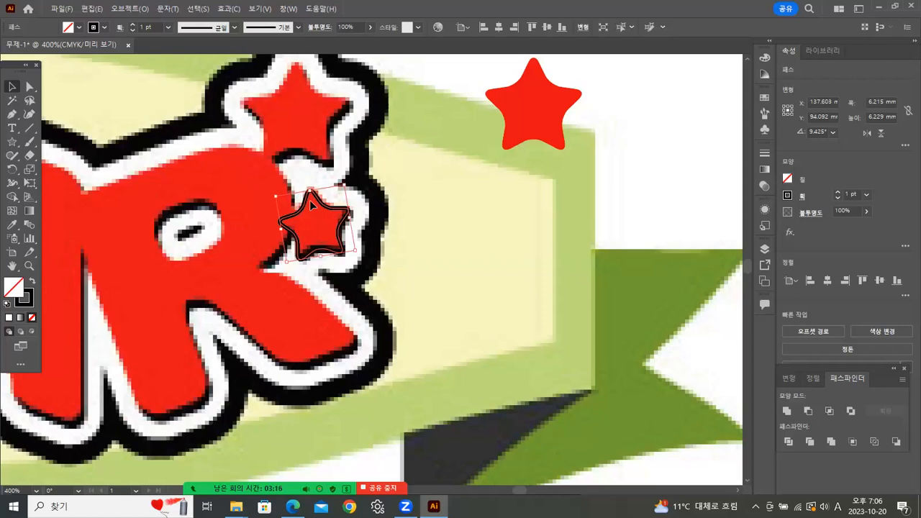
key(Up)
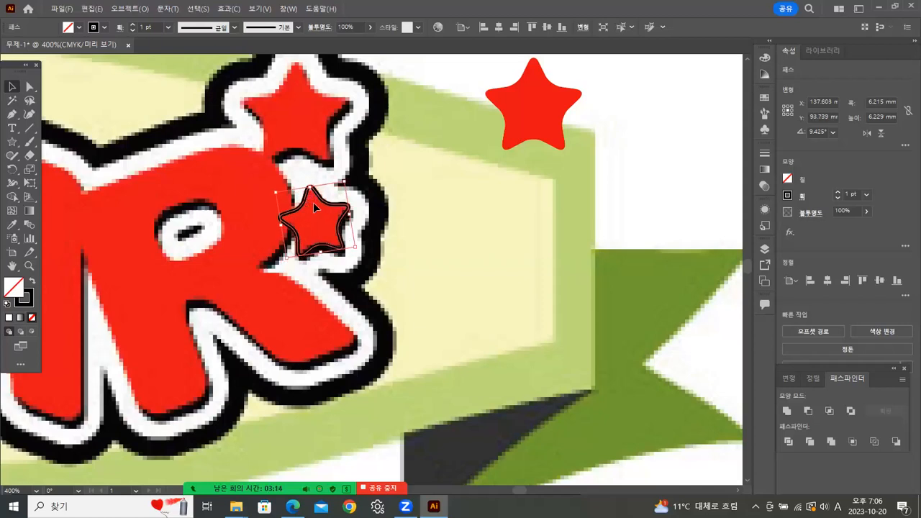
- Move the large rounded star onto the banner's larger star and copy its red fill to the outlined small star with the Eyedropper
drag(566, 123, 325, 132)
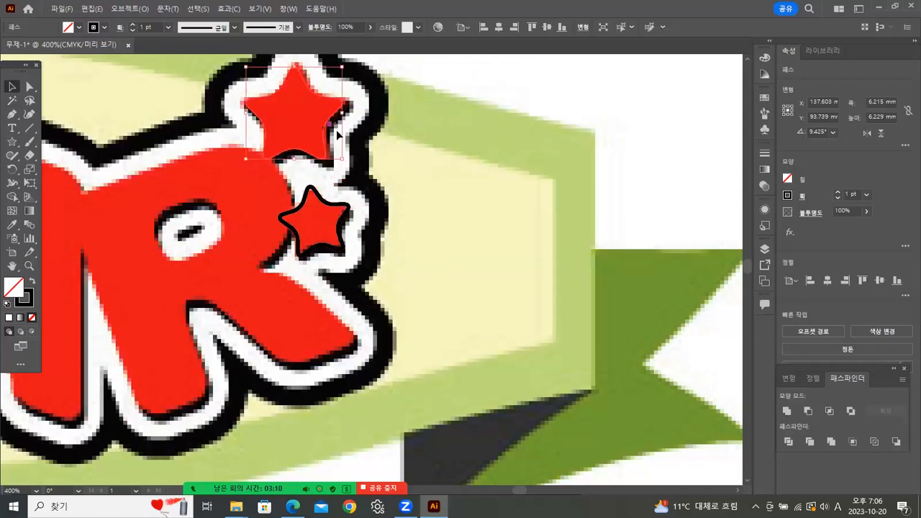
click(324, 200)
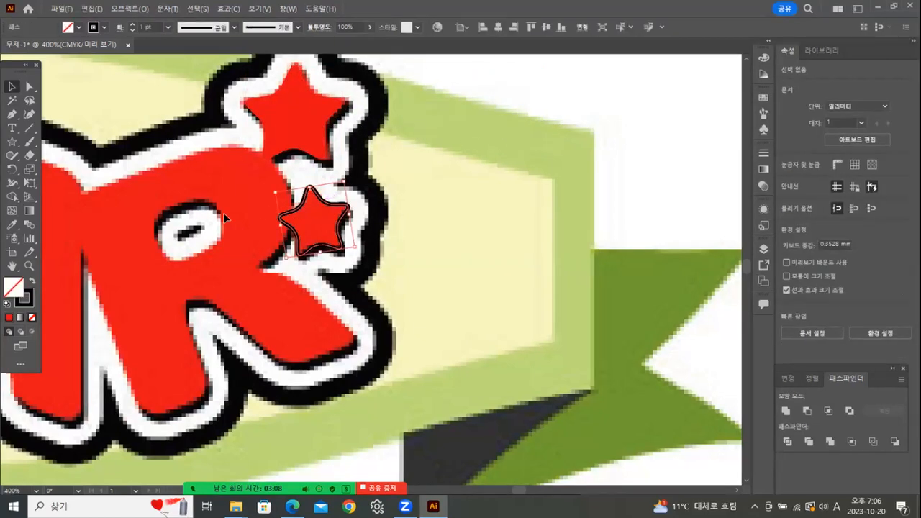
click(12, 224)
click(296, 108)
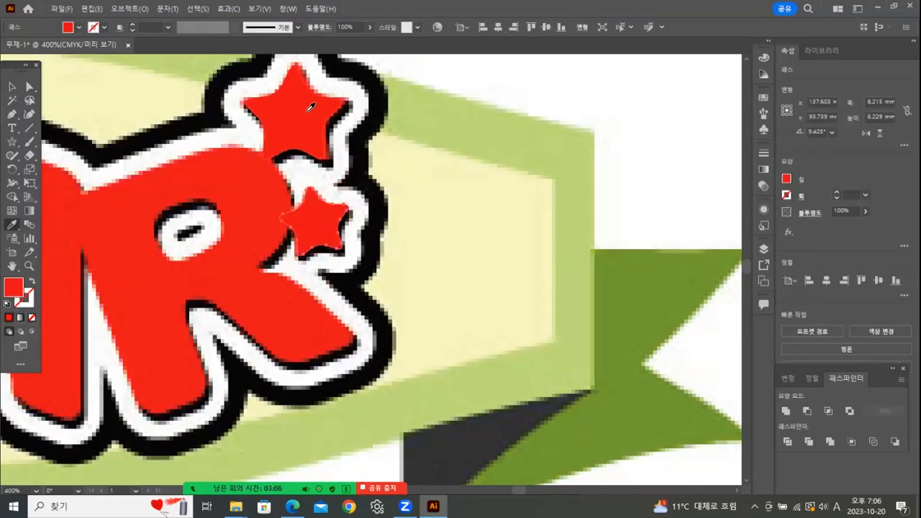
- Fine-tune the small red star's rotation to about 6.6°
click(12, 86)
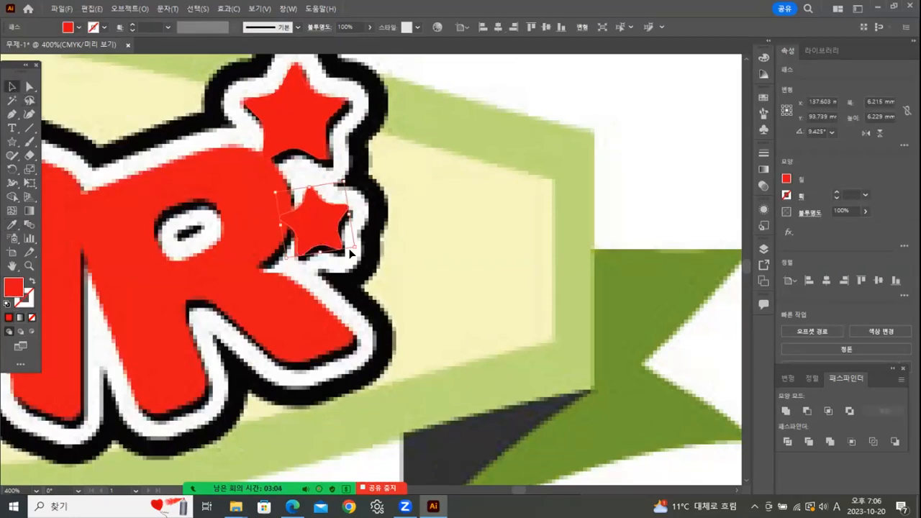
drag(361, 244, 359, 253)
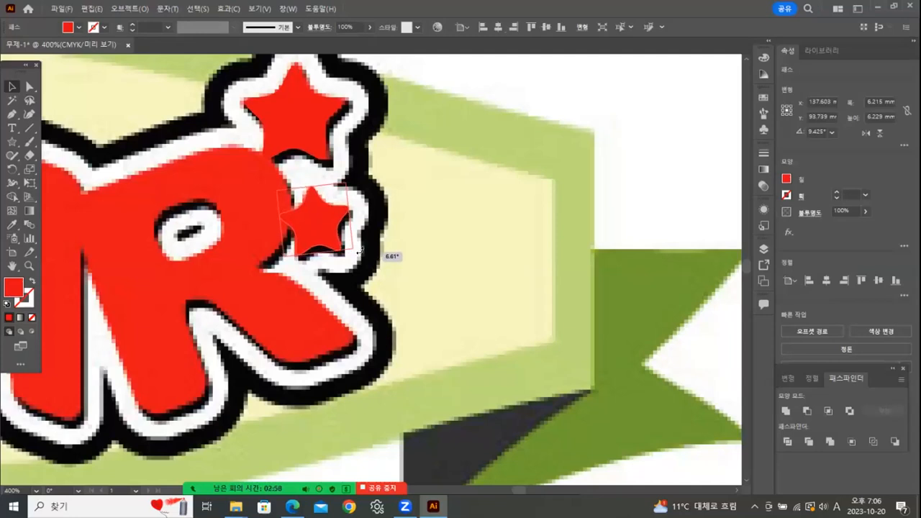
click(399, 235)
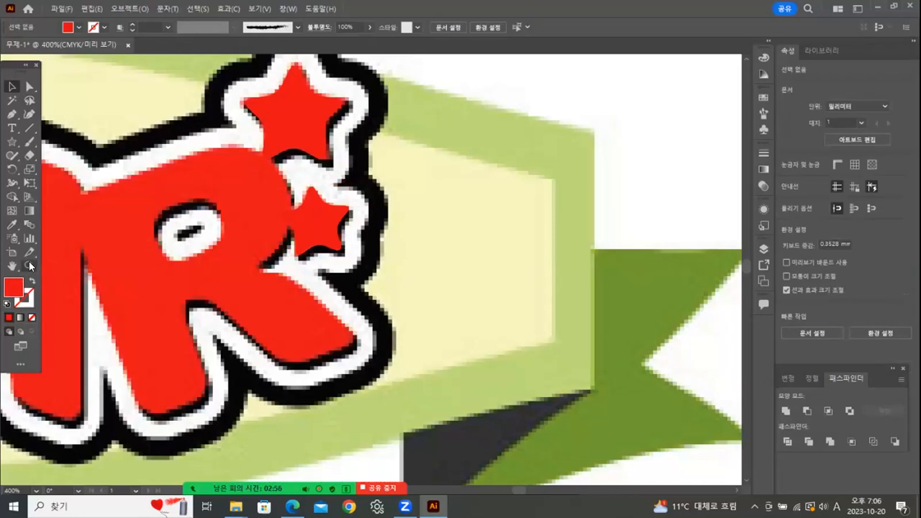
- Move the red STAR lettering up onto the banner's lettering so it lines up with the two stars
double_click(30, 265)
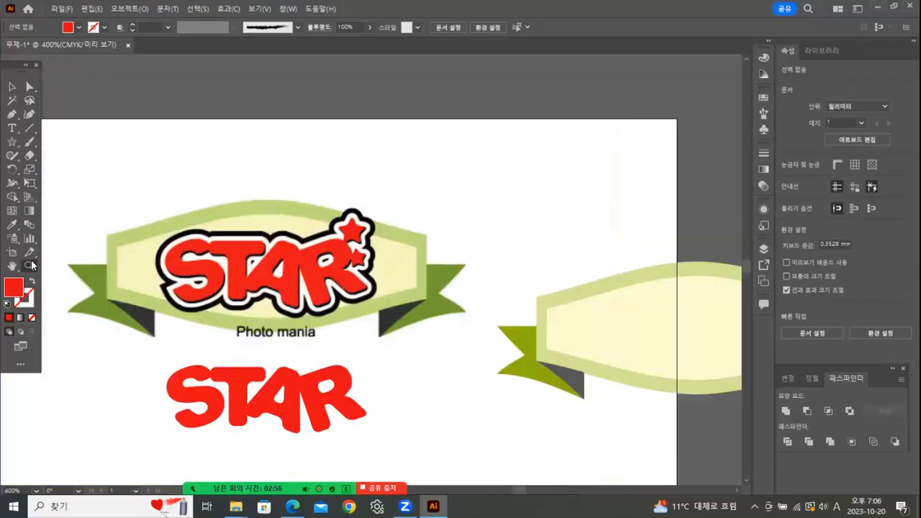
click(12, 86)
drag(263, 403, 266, 273)
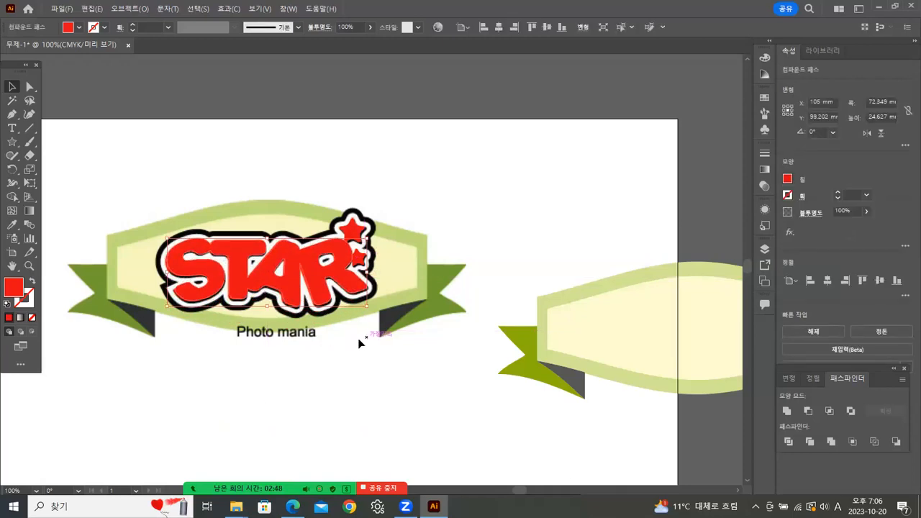
click(459, 227)
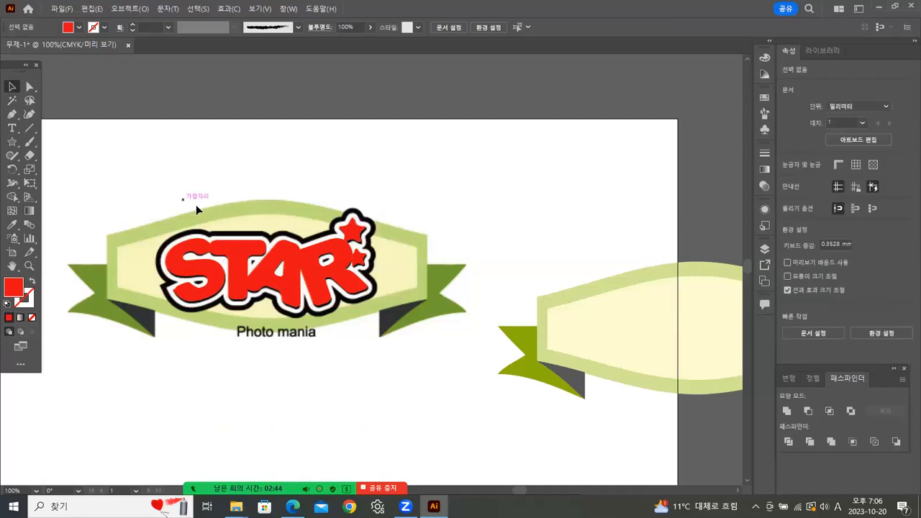
- Combine the STAR lettering and both red stars into a single compound path
click(346, 246)
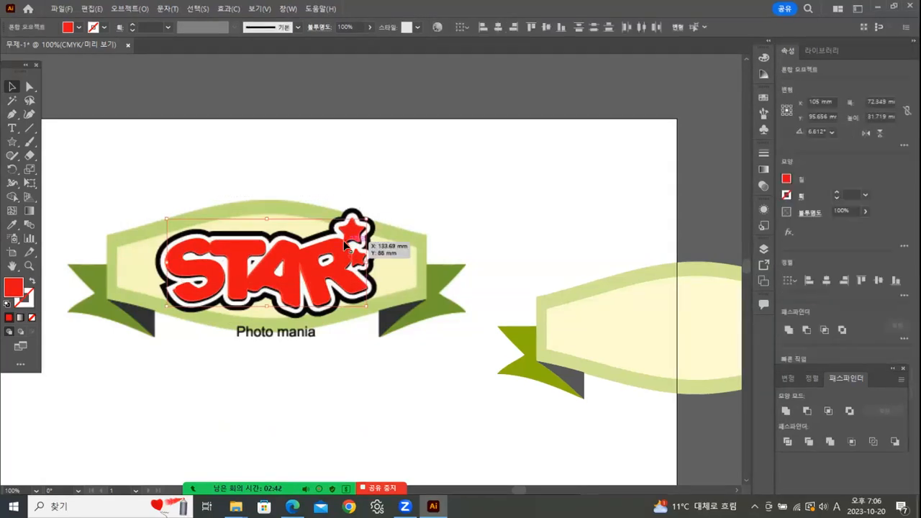
shift+click(685, 382)
click(553, 258)
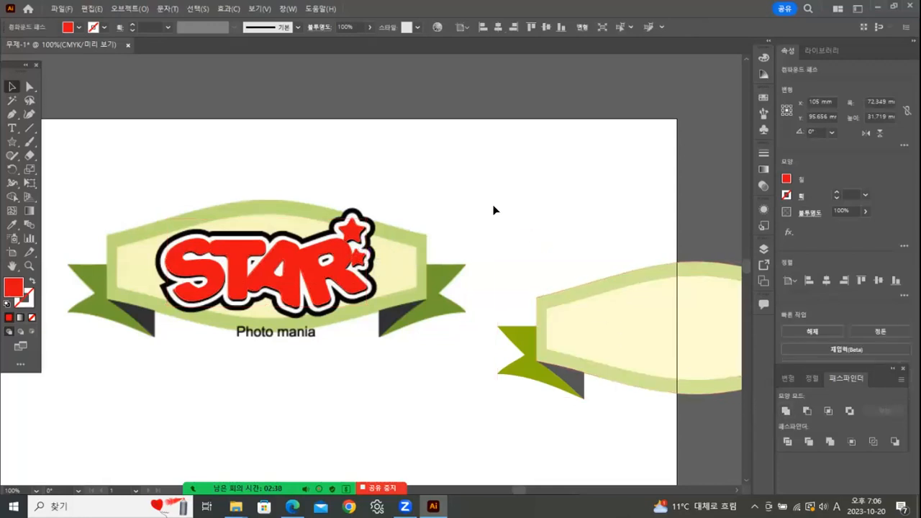
- Move the combined STAR artwork below the reference banner and place a copy of it above the blank banner
drag(262, 271, 248, 443)
click(382, 370)
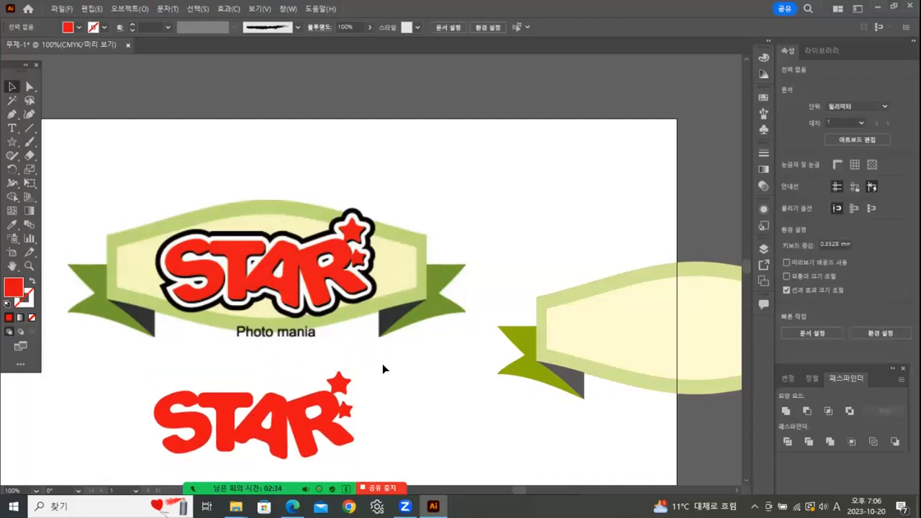
drag(417, 369, 402, 245)
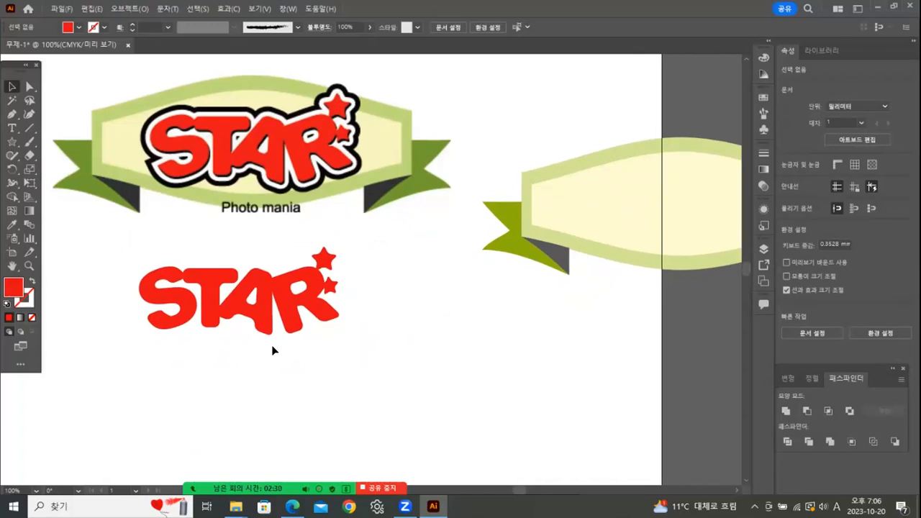
drag(257, 317, 636, 110)
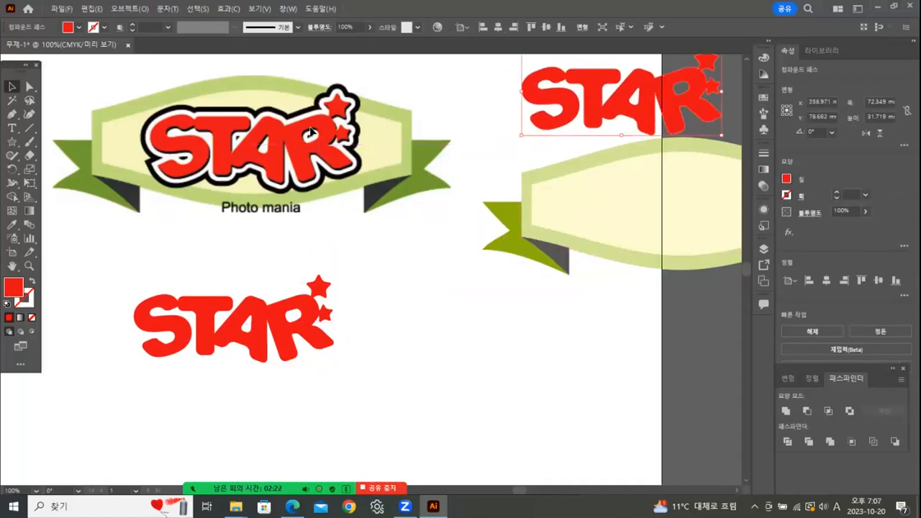
click(379, 335)
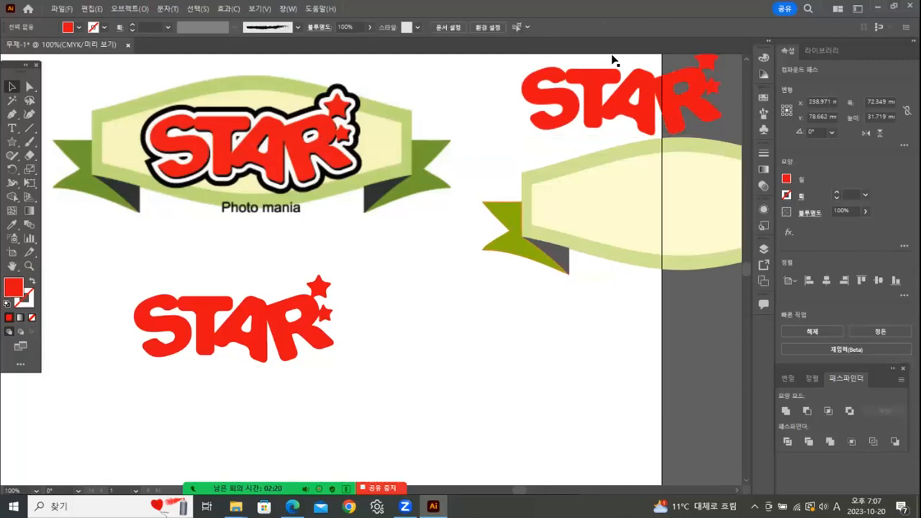
- Nudge the STAR artwork below the reference banner slightly down and give it a 10 pt black stroke
drag(244, 325, 249, 341)
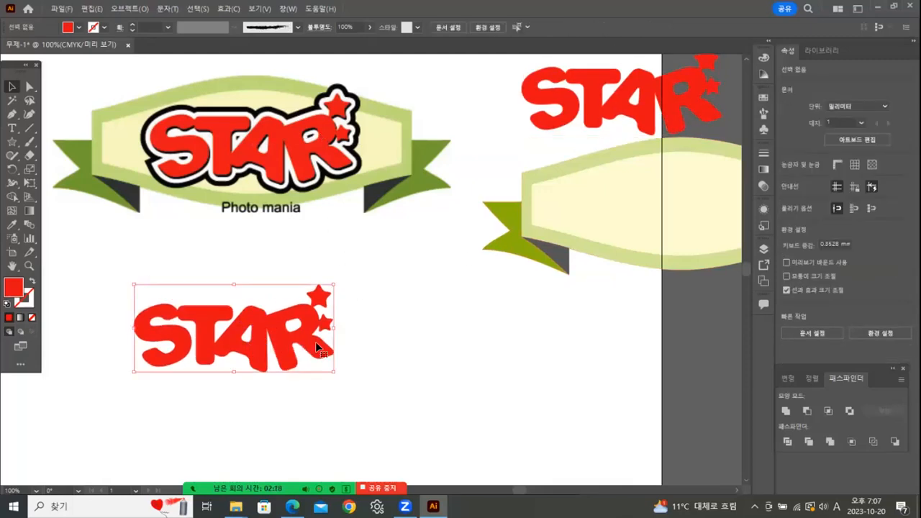
click(445, 339)
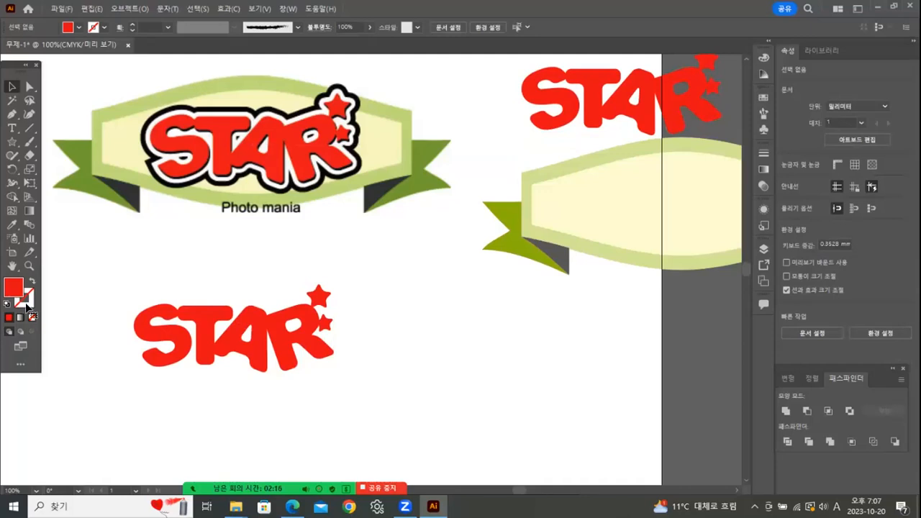
click(203, 324)
click(30, 306)
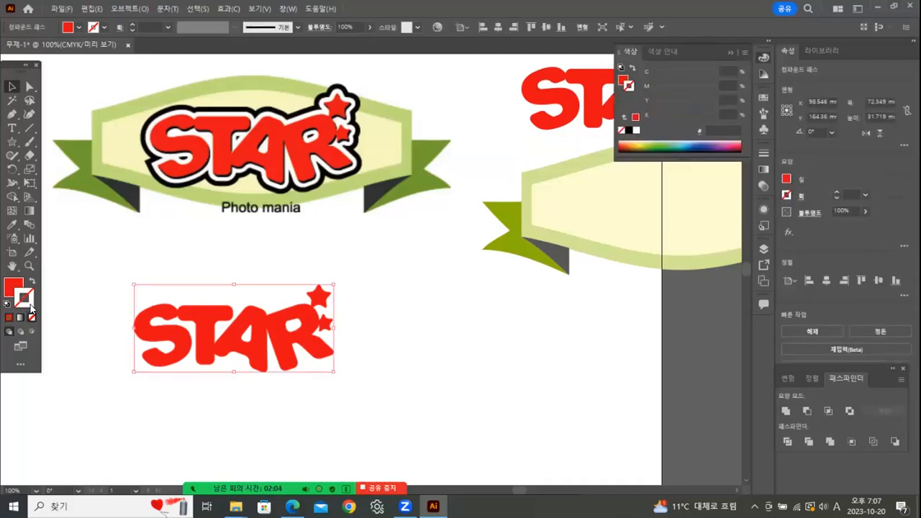
click(628, 130)
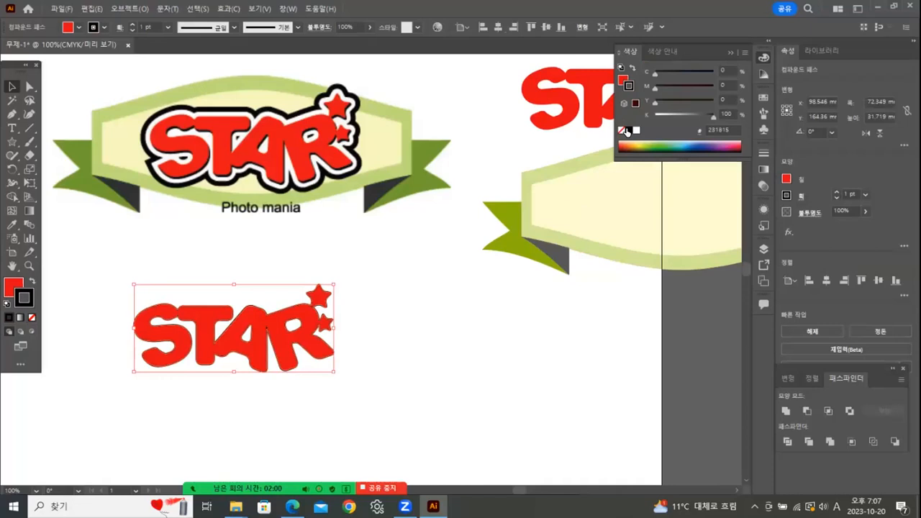
click(866, 194)
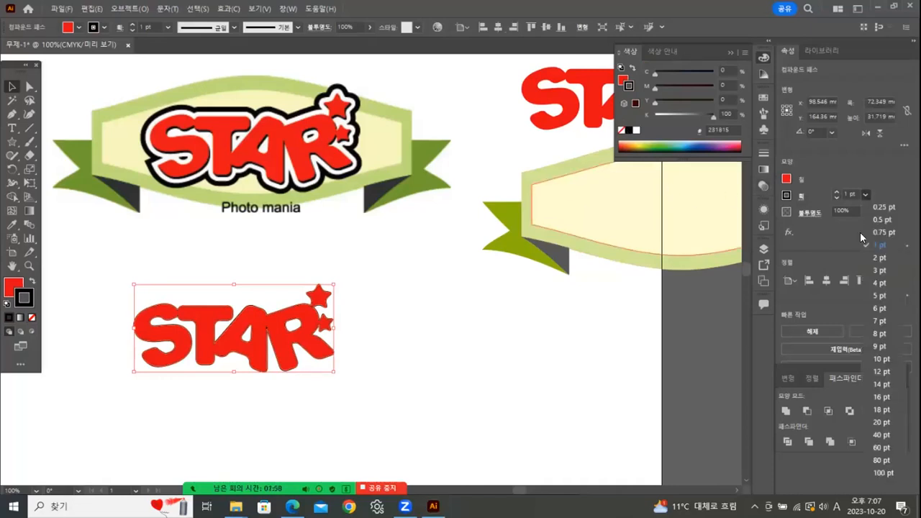
click(885, 359)
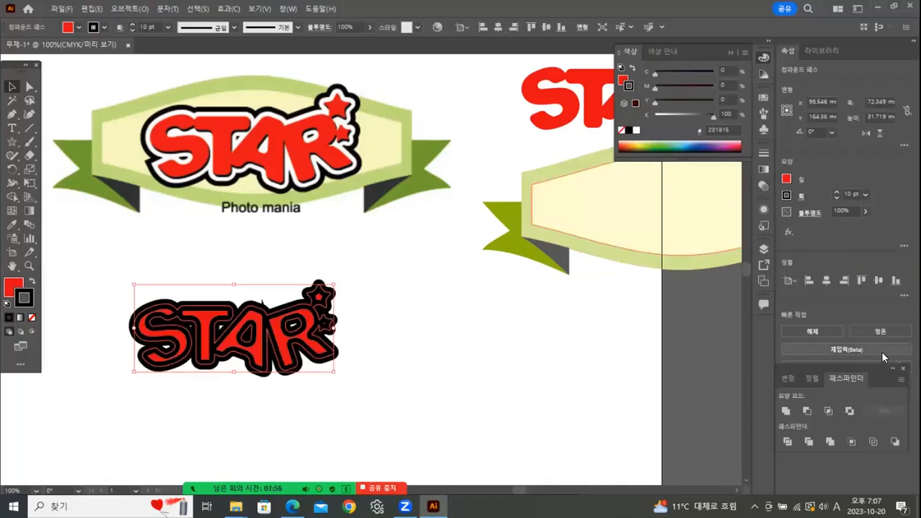
click(522, 345)
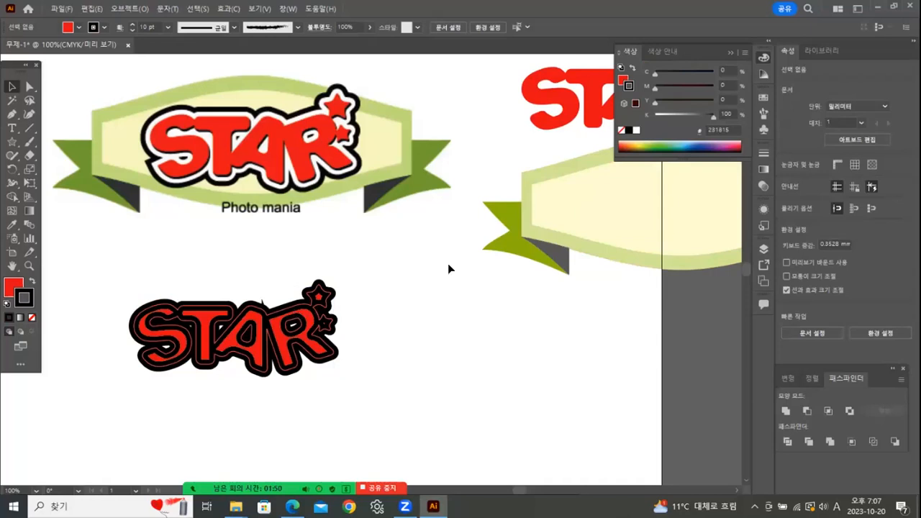
- Align the black stroke of the STAR artwork below the reference banner to the outside of its path
click(764, 156)
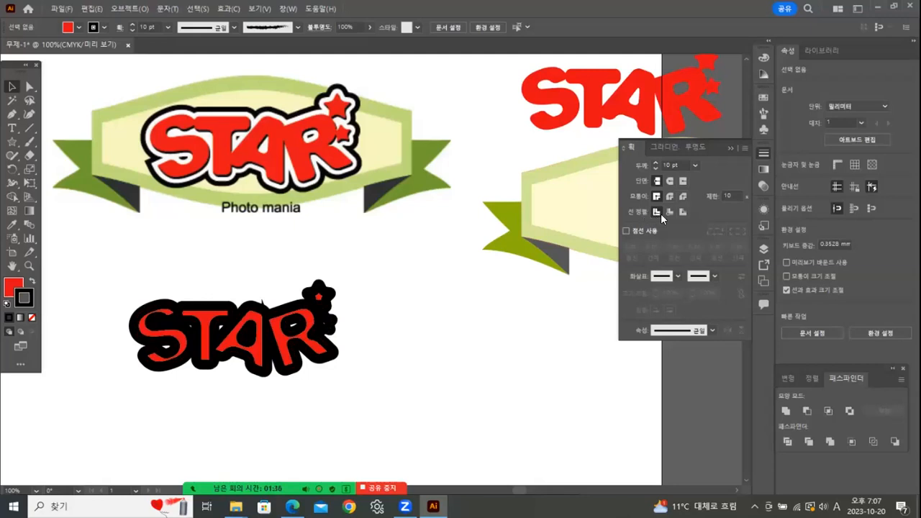
click(669, 213)
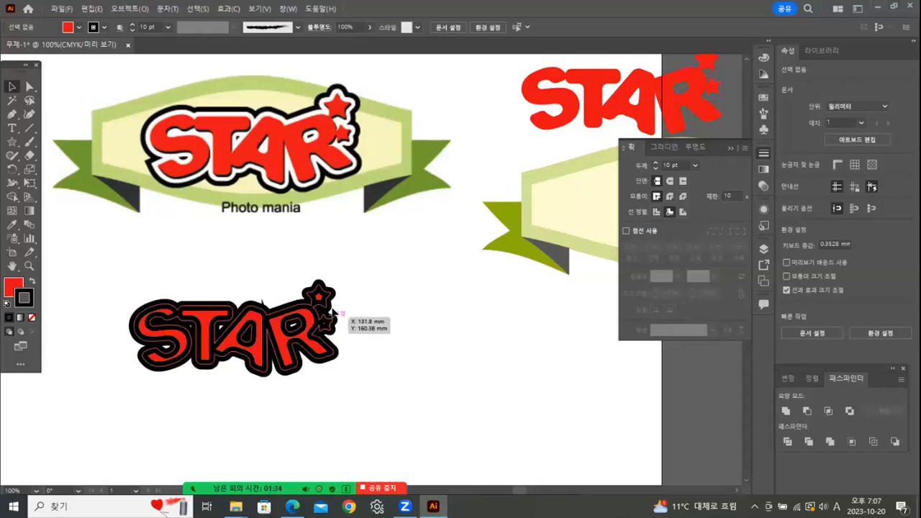
click(326, 311)
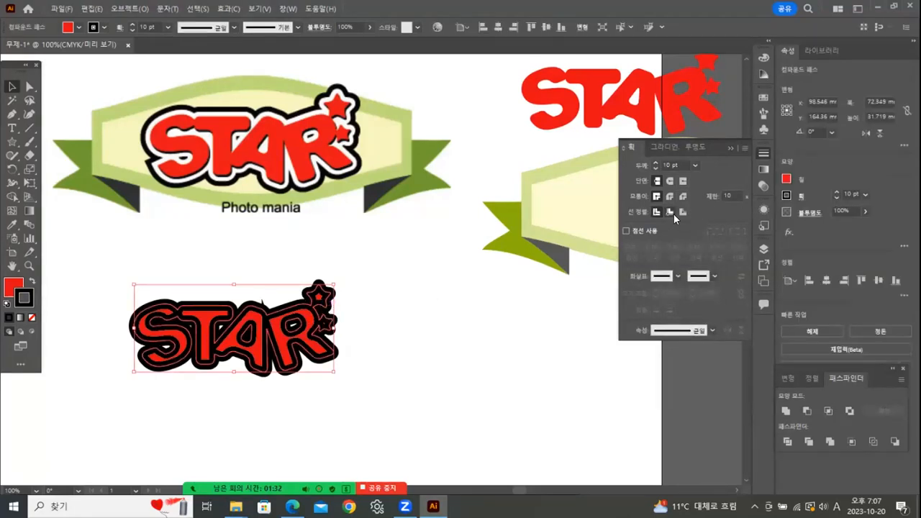
click(669, 212)
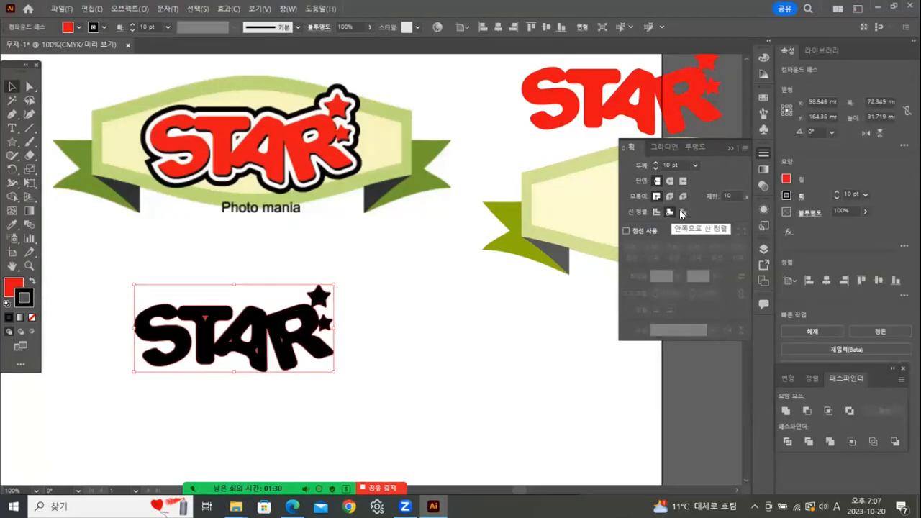
click(682, 213)
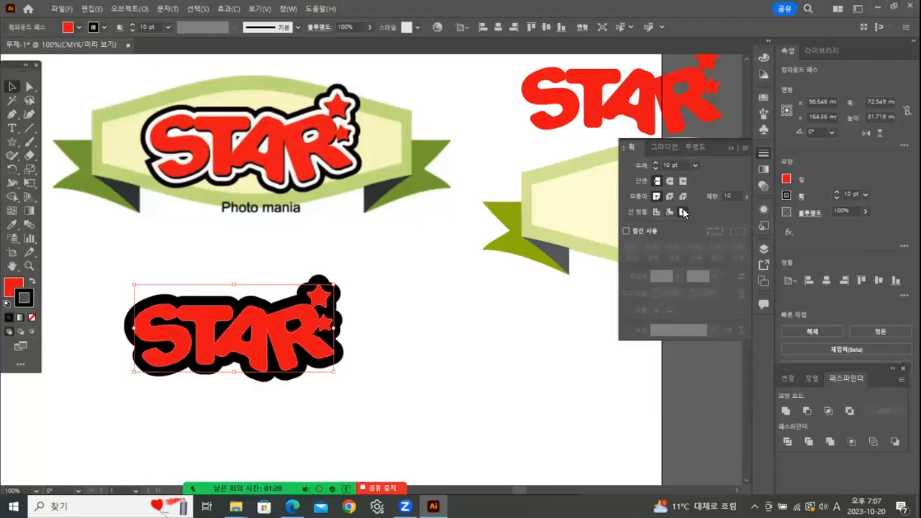
- Move the black-outlined STAR artwork slightly to the right beneath the reference banner
click(426, 340)
click(326, 305)
mouse_move(205, 333)
mouse_down()
mouse_move(224, 136)
mouse_move(200, 243)
mouse_move(221, 330)
mouse_up()
click(411, 314)
- Paste a copy of the black-outlined STAR artwork in place in front and give that copy a 5 pt white stroke
click(290, 346)
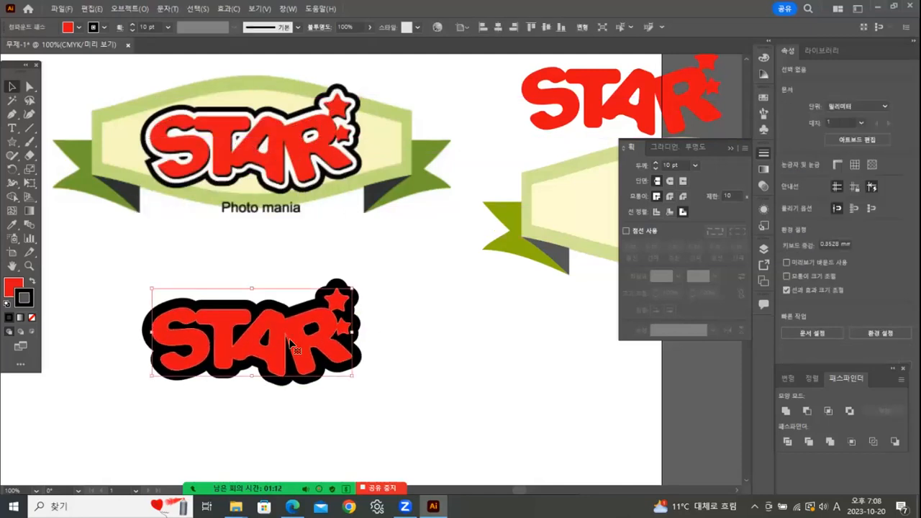
key(ctrl+c)
key(ctrl+f)
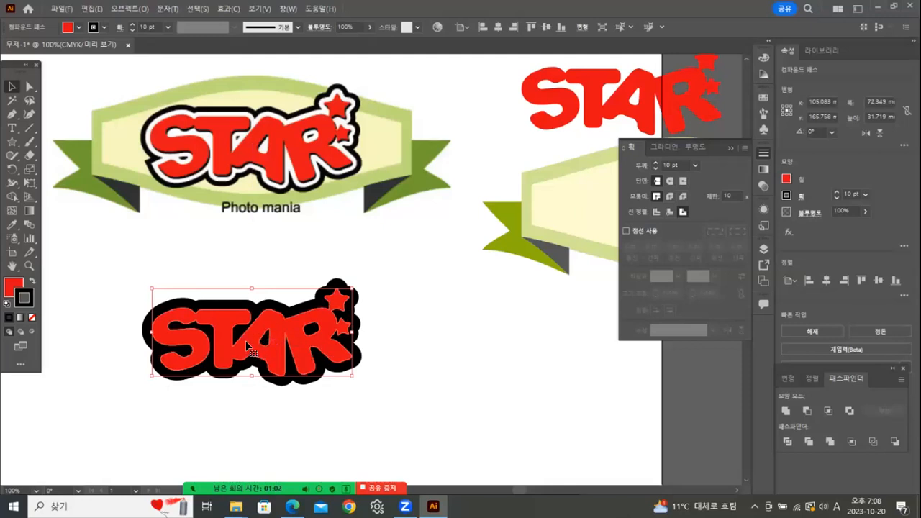
click(695, 165)
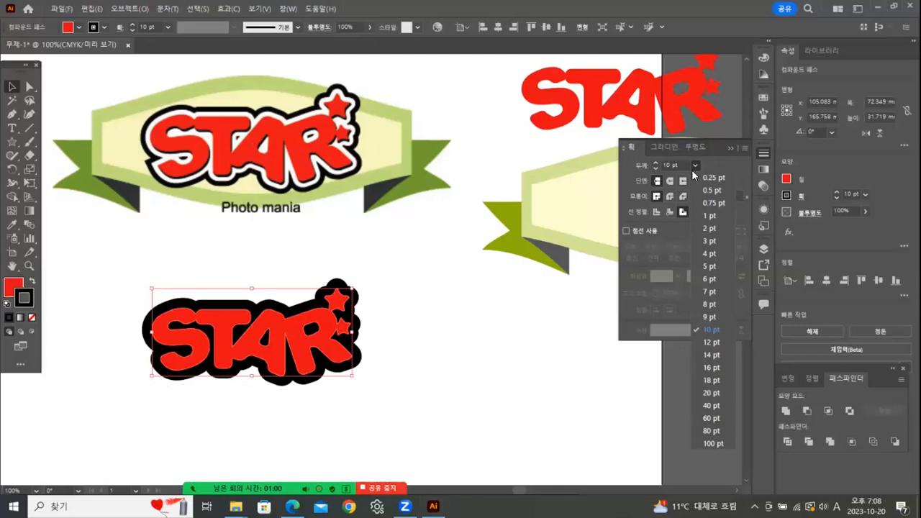
click(708, 266)
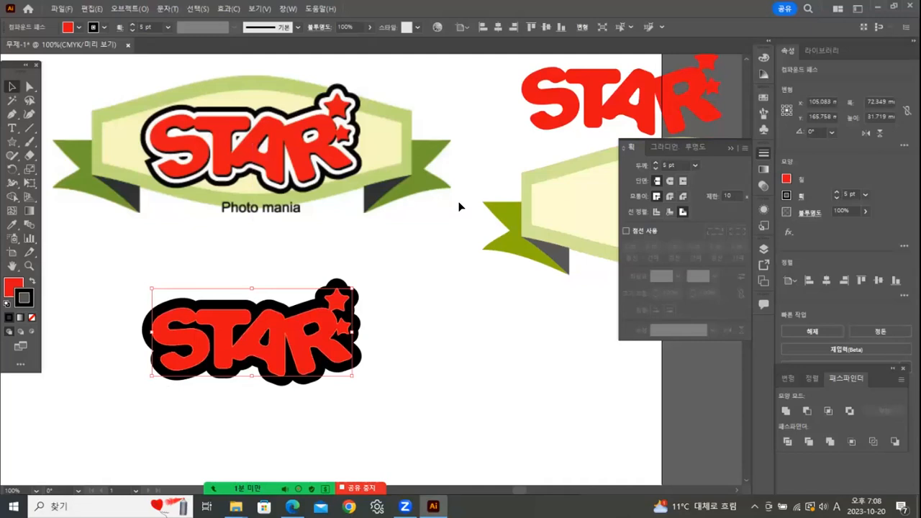
click(788, 195)
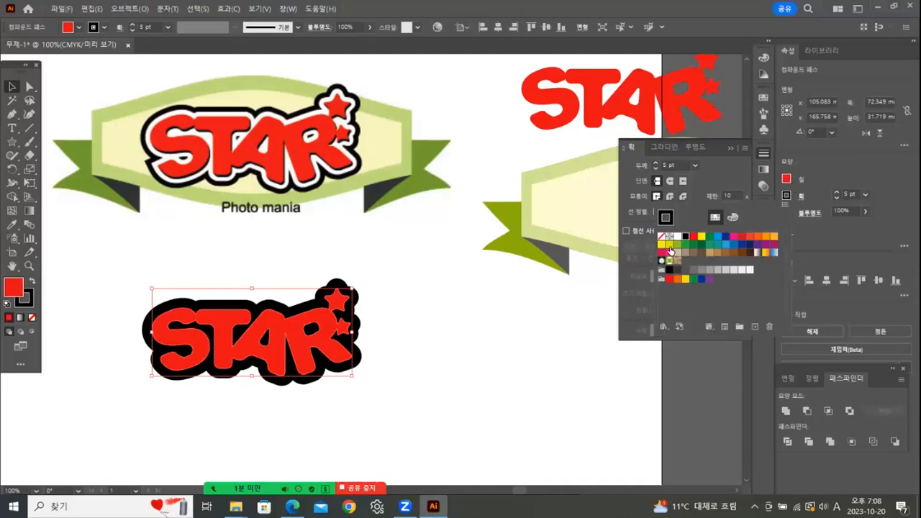
click(677, 237)
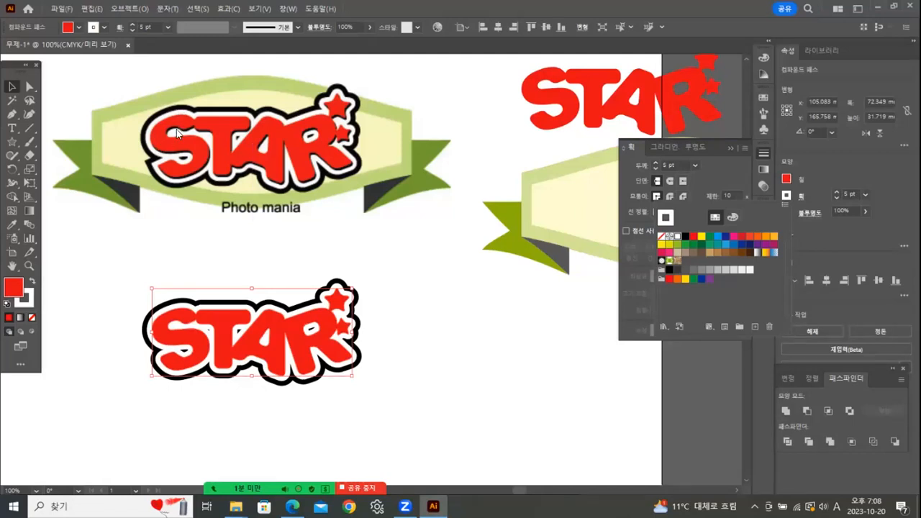
click(488, 335)
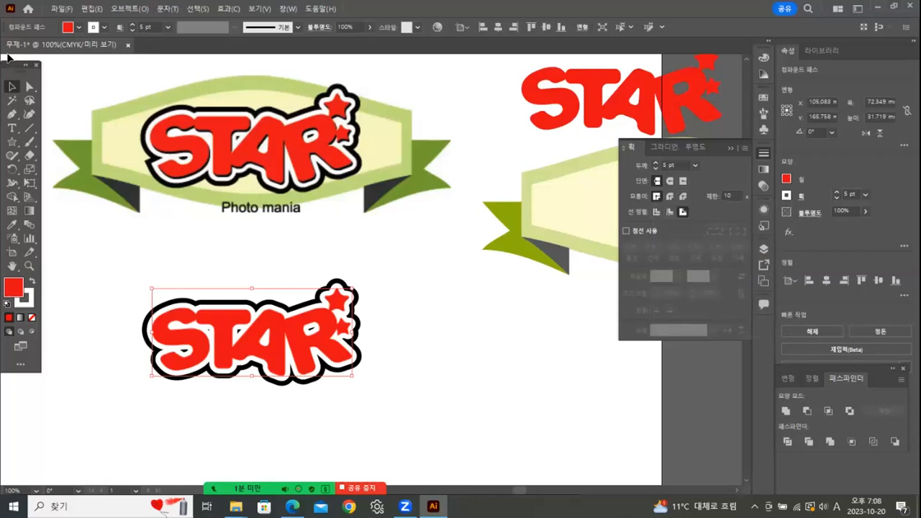
- Save the document on this computer as 06 in Adobe Illustrator (*.AI) format, one folder above the 과제 folder, accepting the Illustrator options
click(60, 10)
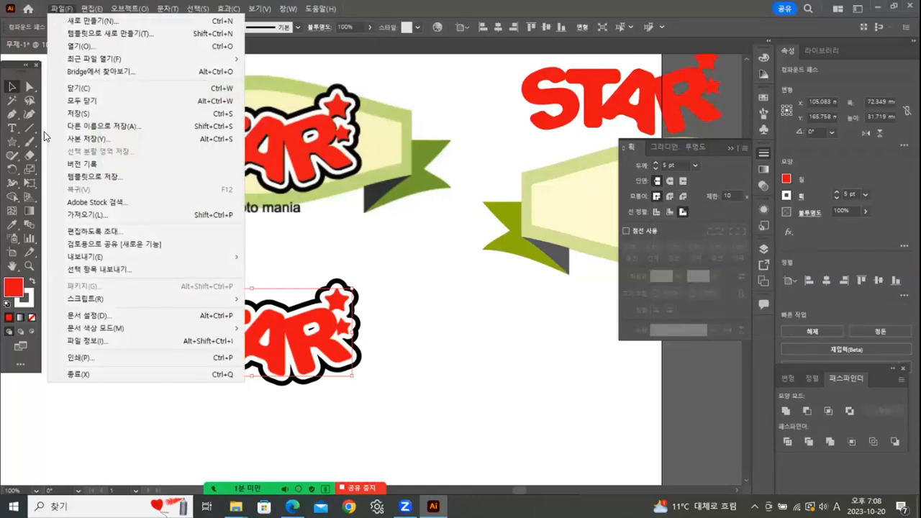
click(71, 114)
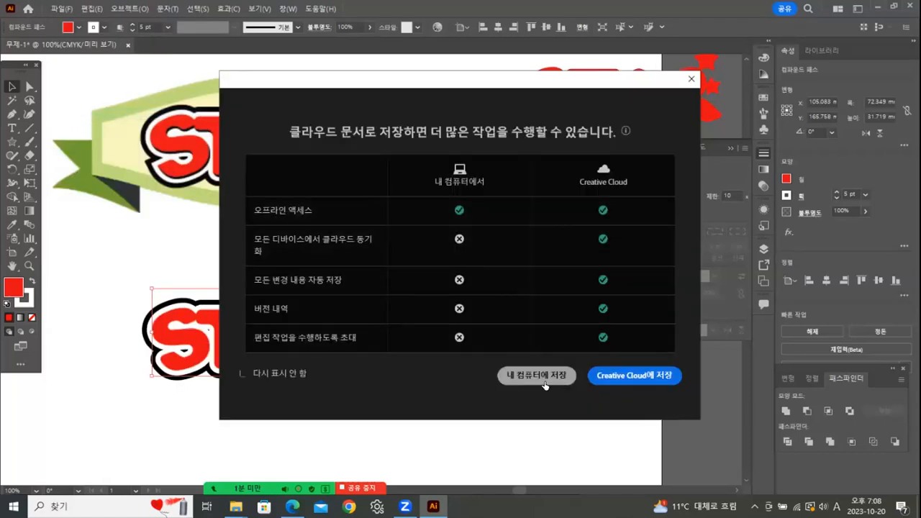
click(545, 383)
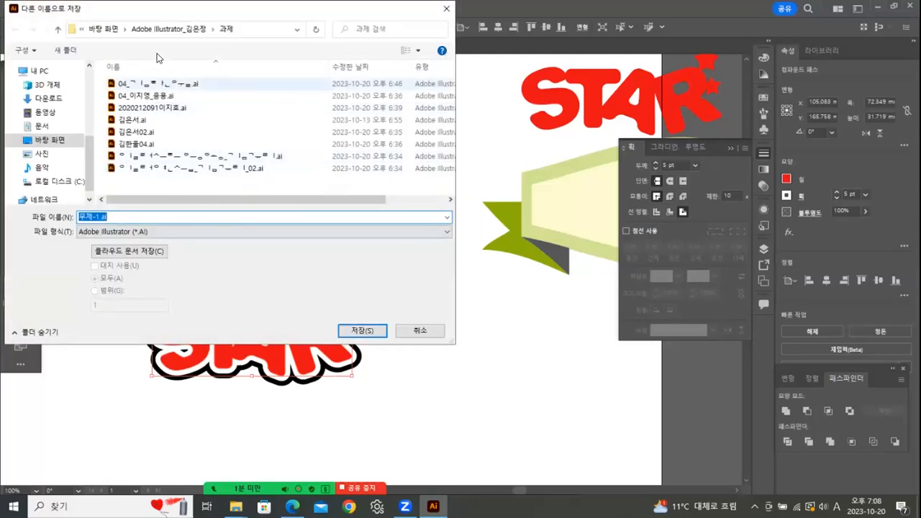
click(159, 27)
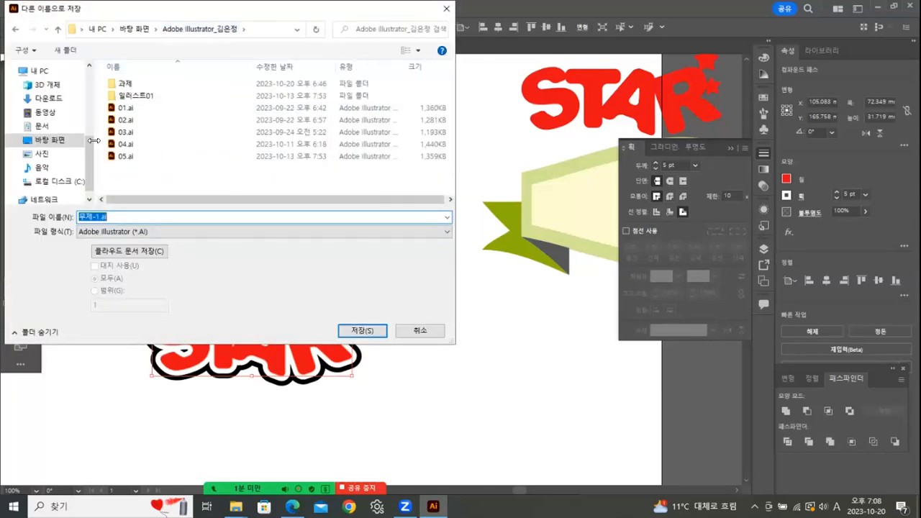
click(101, 216)
drag(99, 216, 76, 216)
text(06)
click(361, 330)
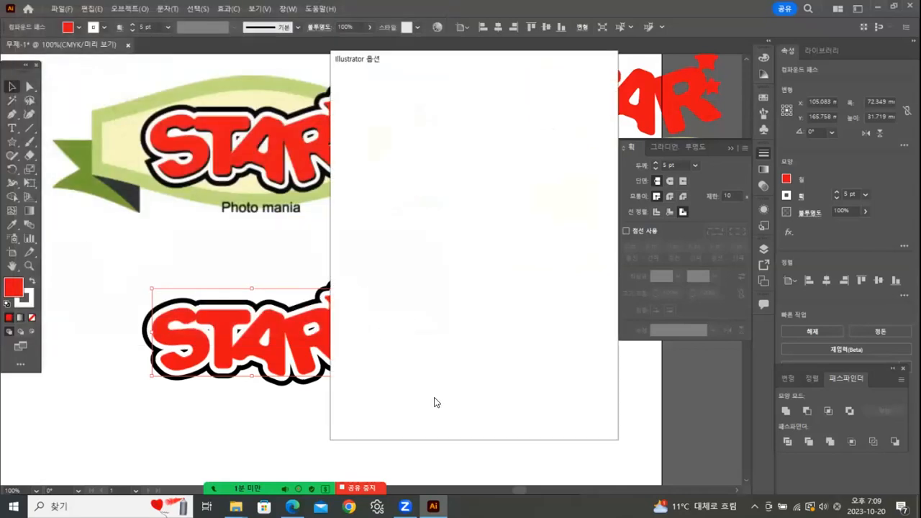
click(523, 415)
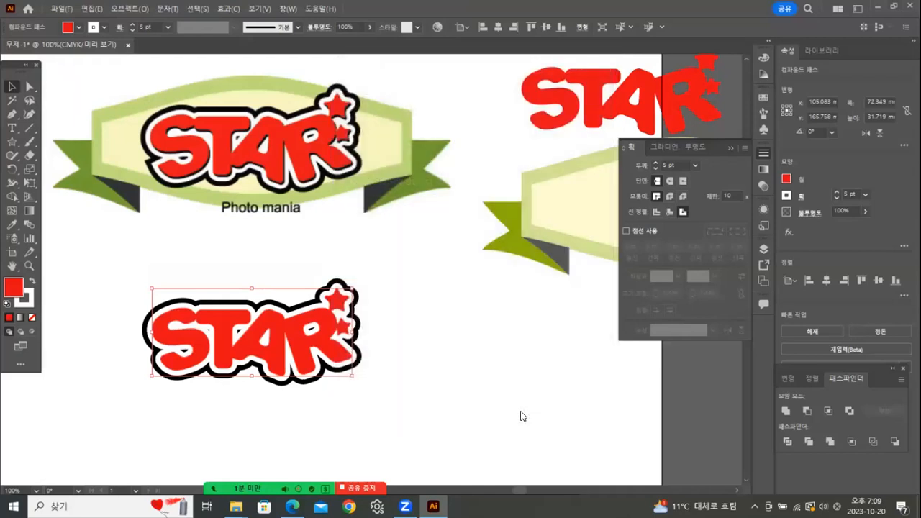